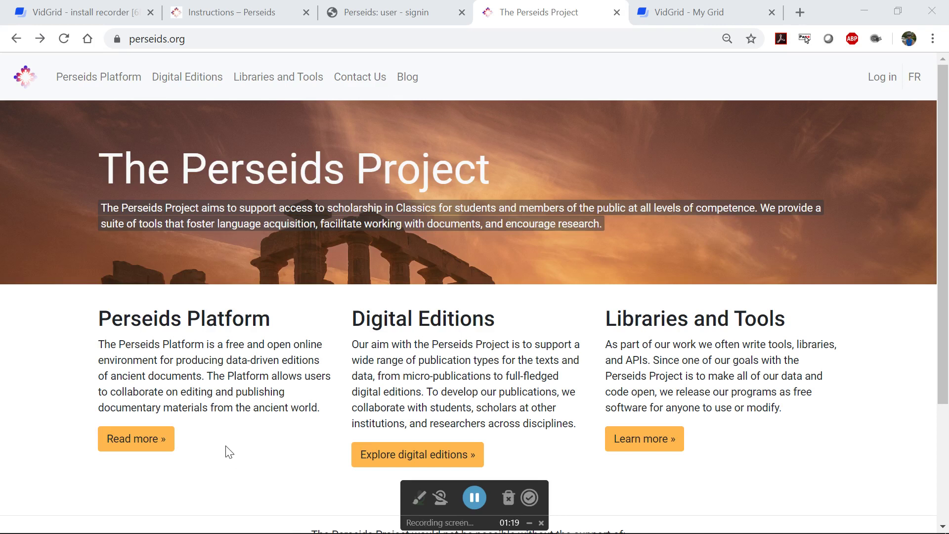
Look over the Perseids Platform page from the project homepage and return to the homepage.
{"action": "left_click", "coordinate": [143, 439]}
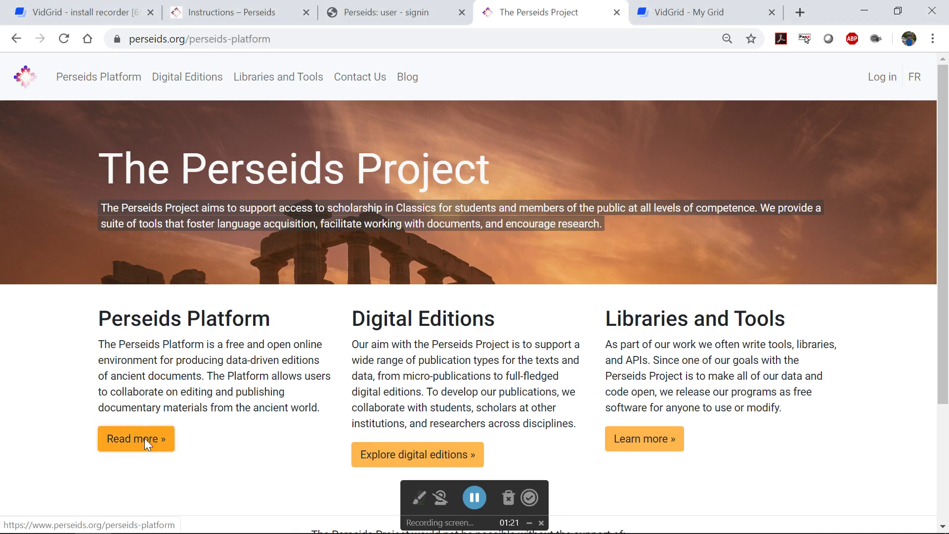
{"action": "scroll", "coordinate": [237, 409], "scroll_direction": "down", "scroll_amount": 10}
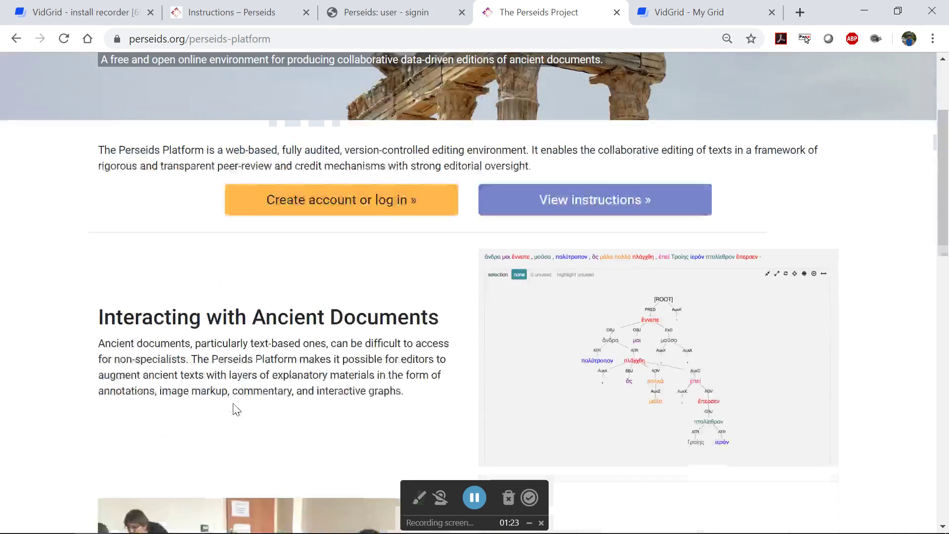
{"action": "scroll", "coordinate": [234, 408], "scroll_direction": "down", "scroll_amount": 8}
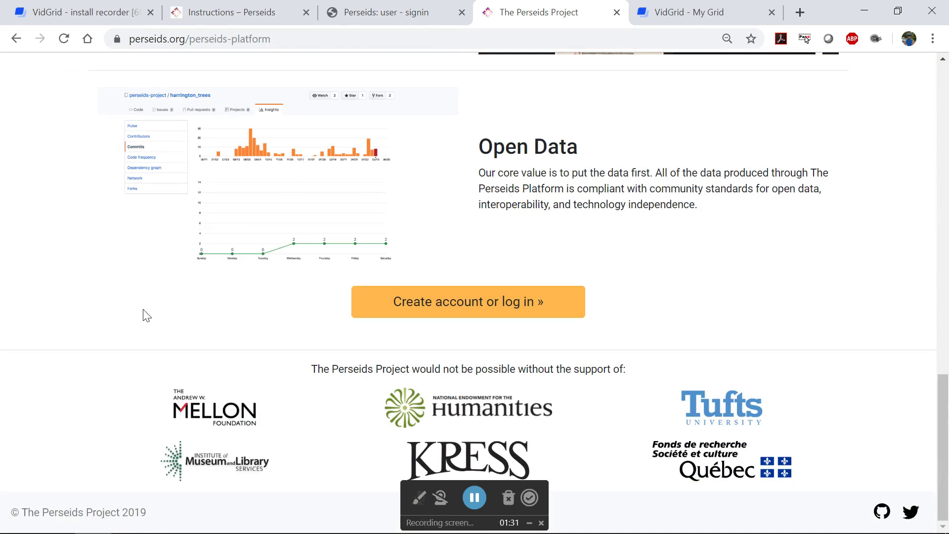
{"action": "scroll", "coordinate": [144, 310], "scroll_direction": "up", "scroll_amount": 15}
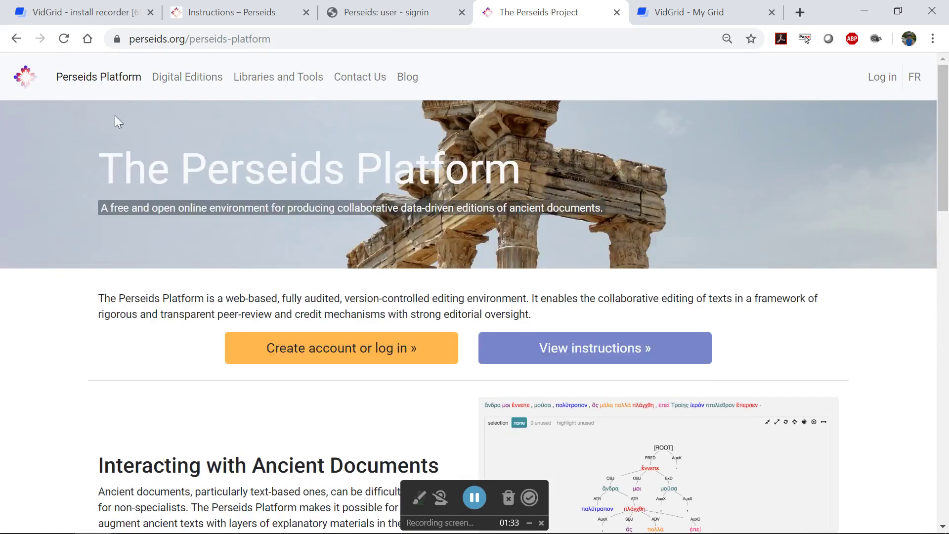
{"action": "left_click", "coordinate": [16, 39]}
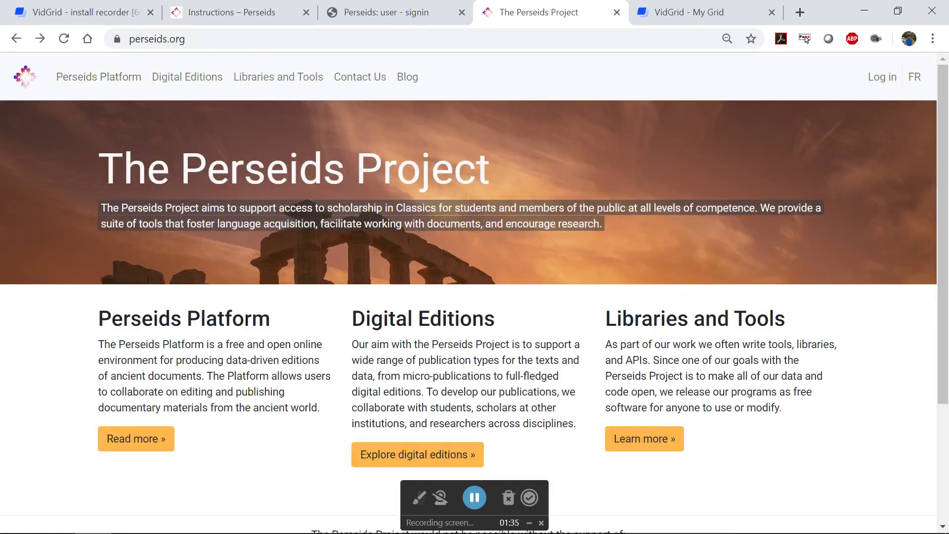
Browse the Digital Editions page and view the second treebank list under Treebanking Collections before going back.
{"action": "left_click", "coordinate": [418, 456]}
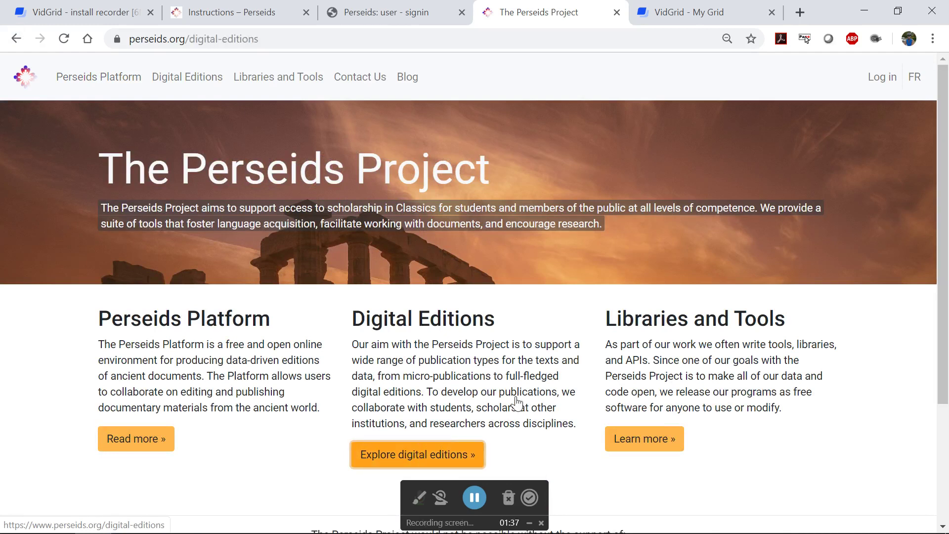
{"action": "scroll", "coordinate": [796, 380], "scroll_direction": "down", "scroll_amount": 5}
{"action": "scroll", "coordinate": [796, 379], "scroll_direction": "down", "scroll_amount": 12}
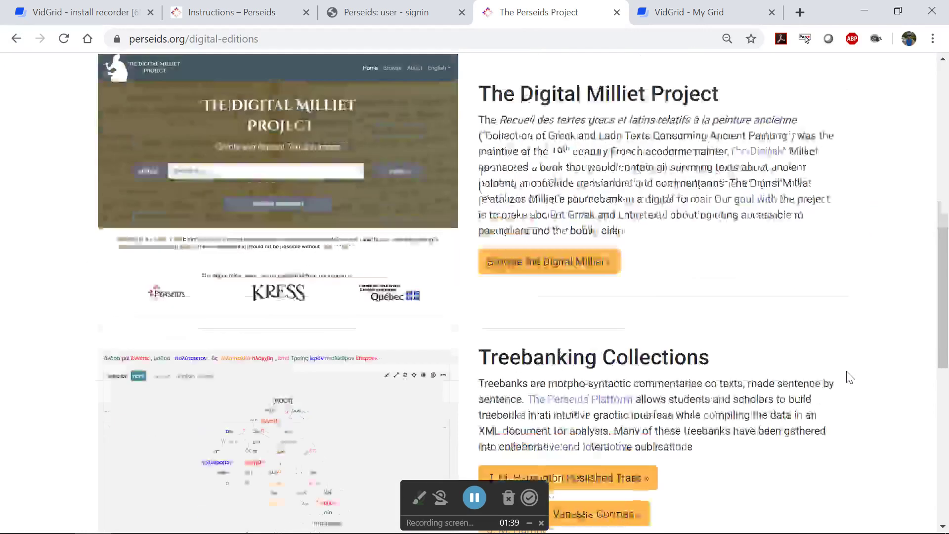
{"action": "scroll", "coordinate": [771, 356], "scroll_direction": "up", "scroll_amount": 1}
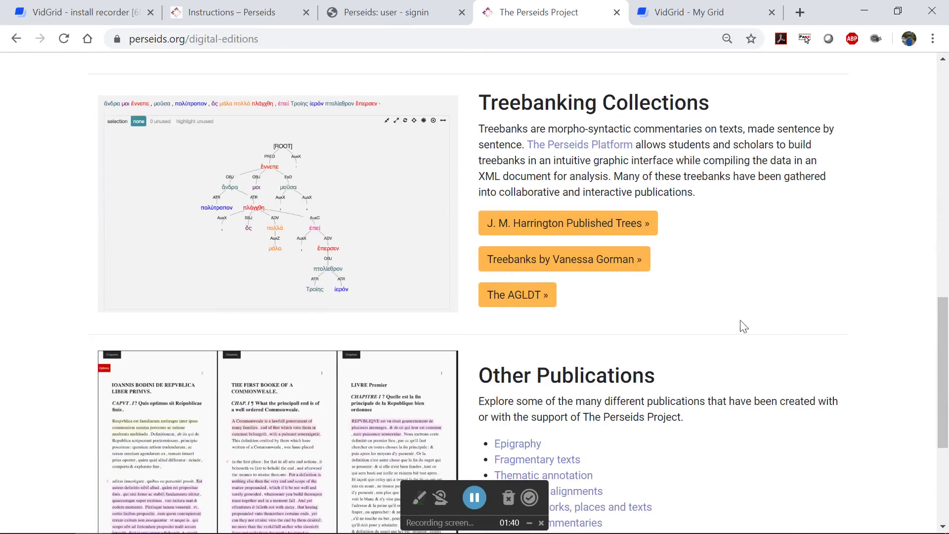
{"action": "left_click", "coordinate": [600, 267]}
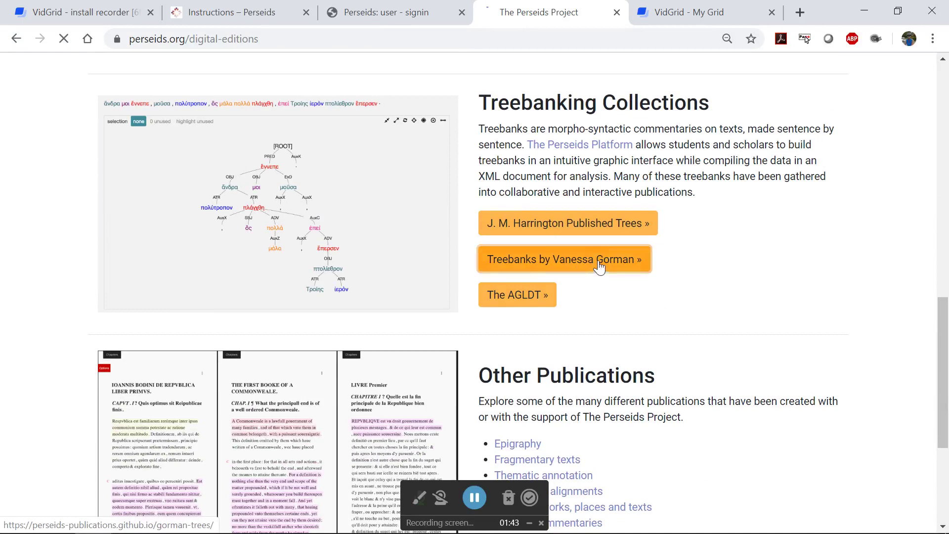
{"action": "scroll", "coordinate": [674, 289], "scroll_direction": "down", "scroll_amount": 4}
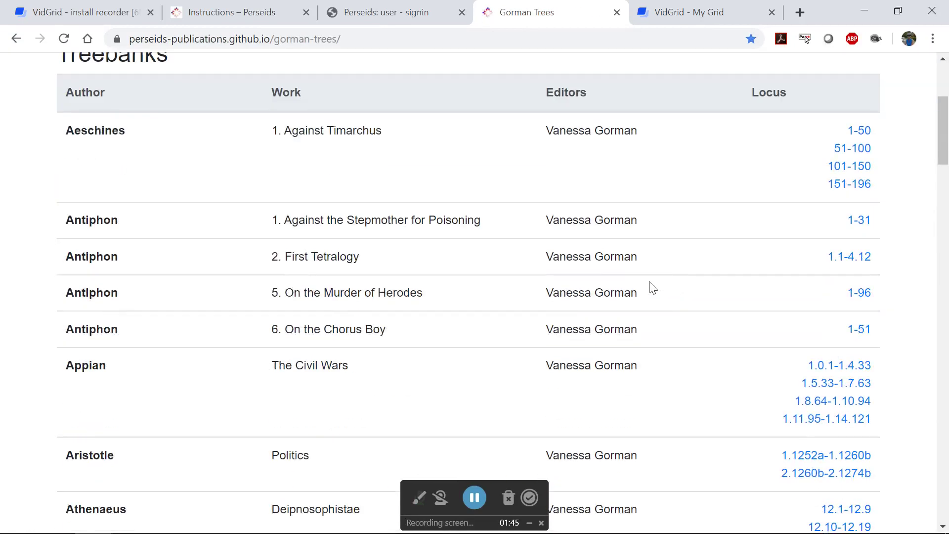
{"action": "scroll", "coordinate": [101, 129], "scroll_direction": "up", "scroll_amount": 4}
{"action": "key", "text": "alt+Left"}
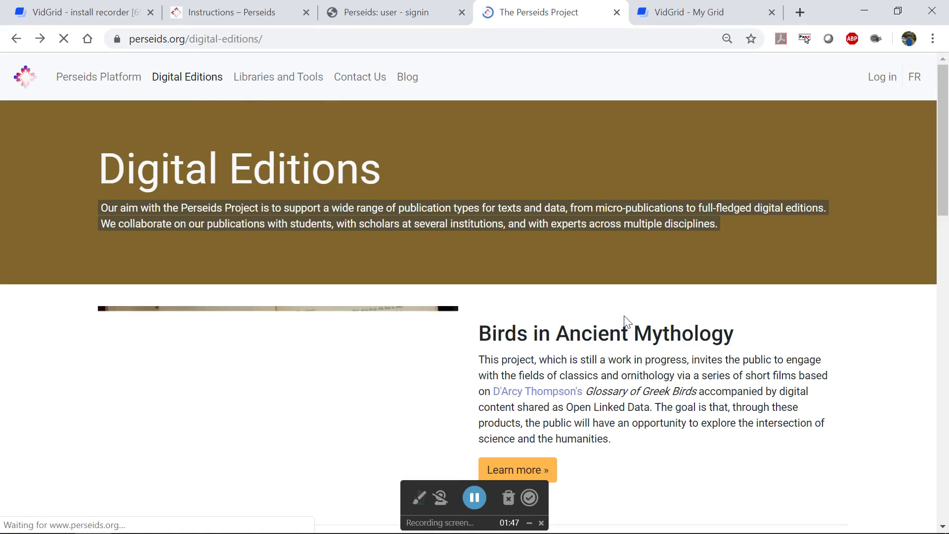
View the AGLDT treebank listing from the Treebanking Collections and go back to the project homepage.
{"action": "scroll", "coordinate": [625, 322], "scroll_direction": "down", "scroll_amount": 10}
{"action": "scroll", "coordinate": [674, 371], "scroll_direction": "down", "scroll_amount": 2}
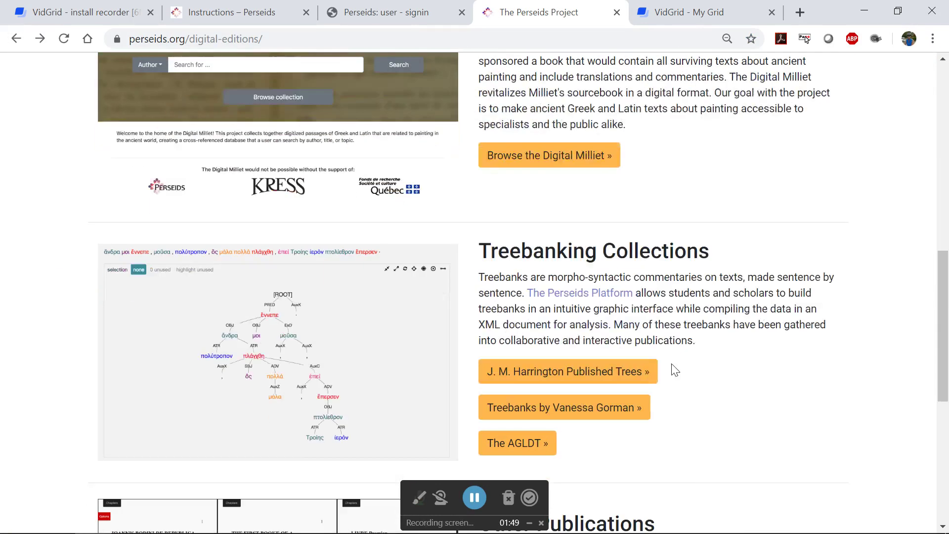
{"action": "left_click", "coordinate": [528, 453]}
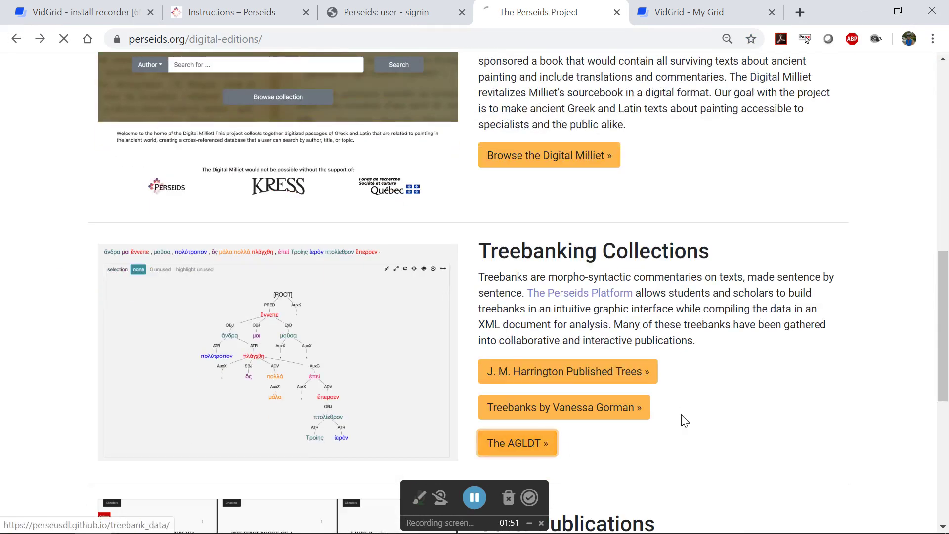
{"action": "scroll", "coordinate": [651, 334], "scroll_direction": "down", "scroll_amount": 3}
{"action": "scroll", "coordinate": [650, 333], "scroll_direction": "down", "scroll_amount": 6}
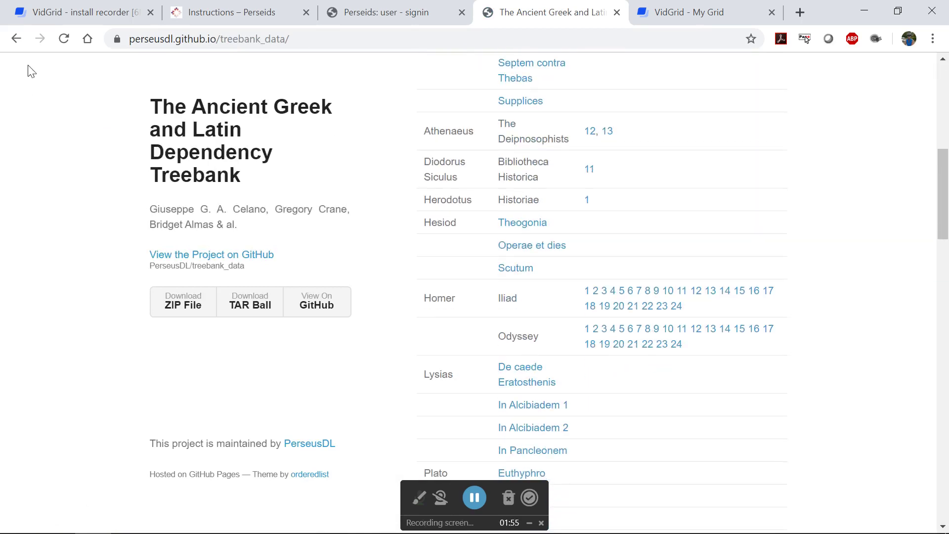
{"action": "left_click", "coordinate": [16, 38]}
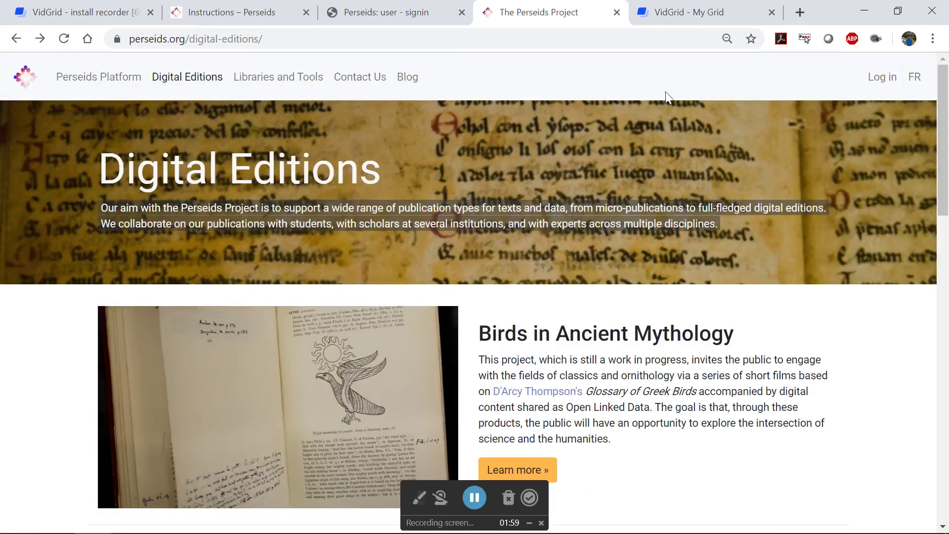
{"action": "left_click", "coordinate": [16, 39]}
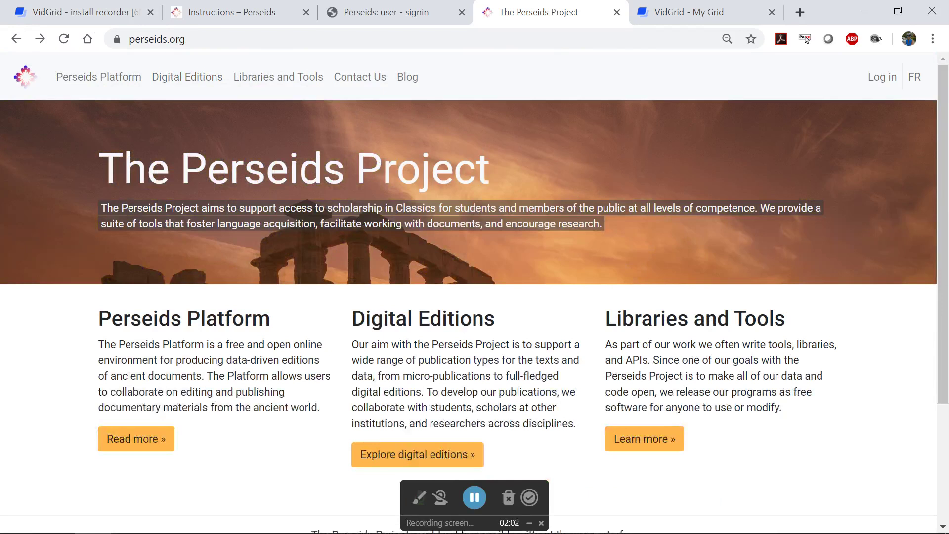
Review the Libraries and Tools page, including its dictionaries, editing tools and repositories, and return to the homepage.
{"action": "left_click", "coordinate": [651, 439]}
{"action": "scroll", "coordinate": [722, 440], "scroll_direction": "down", "scroll_amount": 2}
{"action": "scroll", "coordinate": [725, 437], "scroll_direction": "down", "scroll_amount": 5}
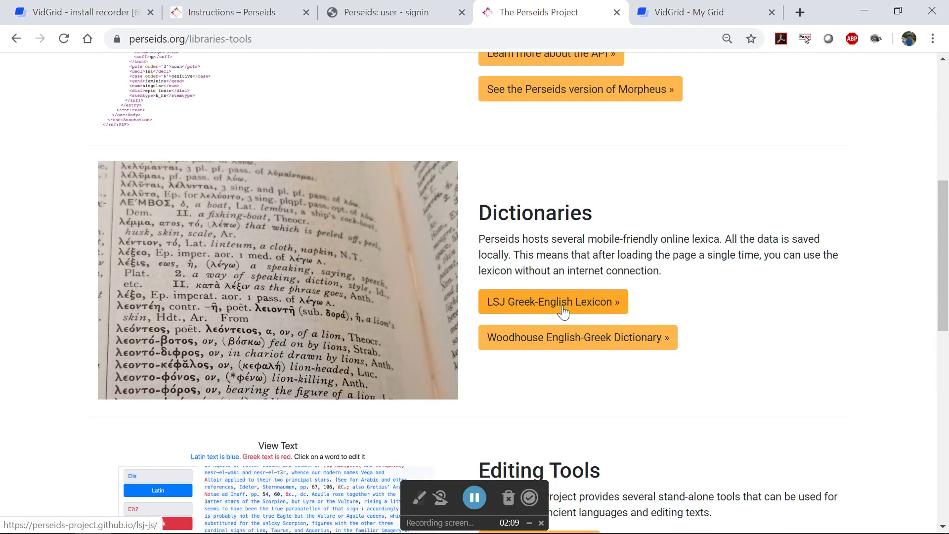
{"action": "scroll", "coordinate": [646, 373], "scroll_direction": "down", "scroll_amount": 3}
{"action": "scroll", "coordinate": [658, 373], "scroll_direction": "down", "scroll_amount": 7}
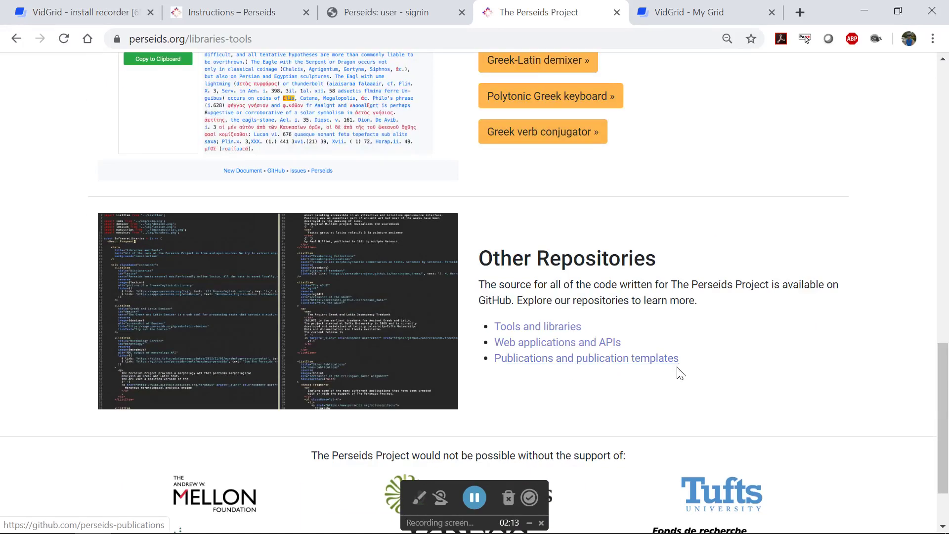
{"action": "scroll", "coordinate": [678, 366], "scroll_direction": "up", "scroll_amount": 15}
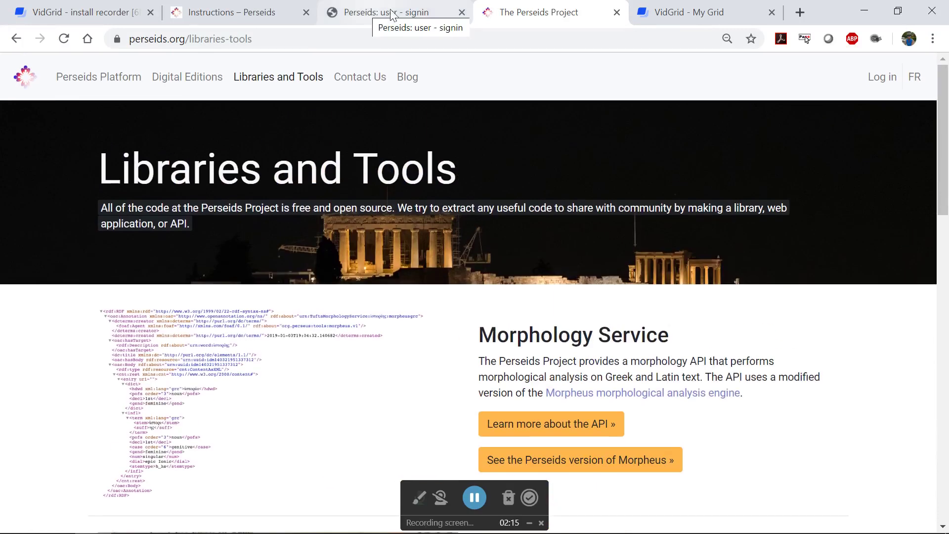
{"action": "left_click", "coordinate": [16, 39]}
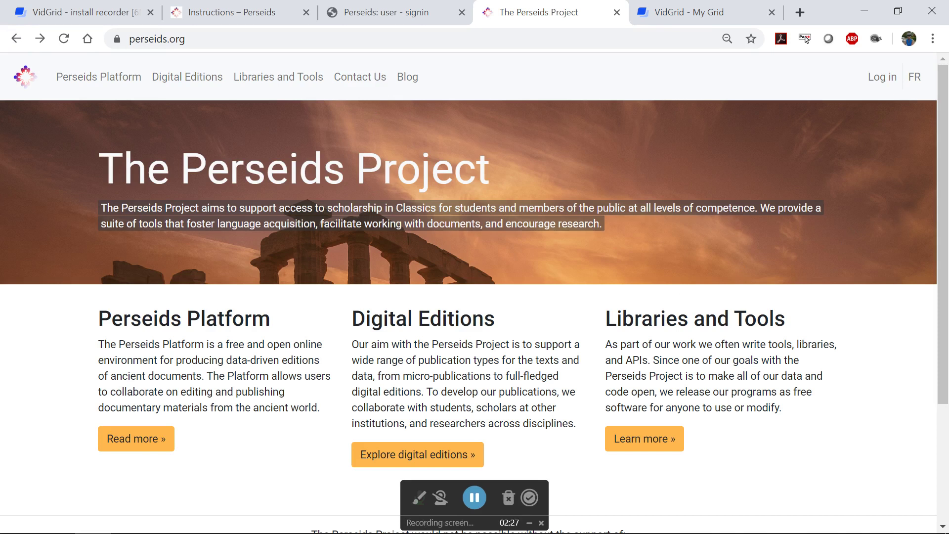
Switch to the Perseids Instructions page and look over its contents and the Treebanking guides.
{"action": "left_click", "coordinate": [237, 15]}
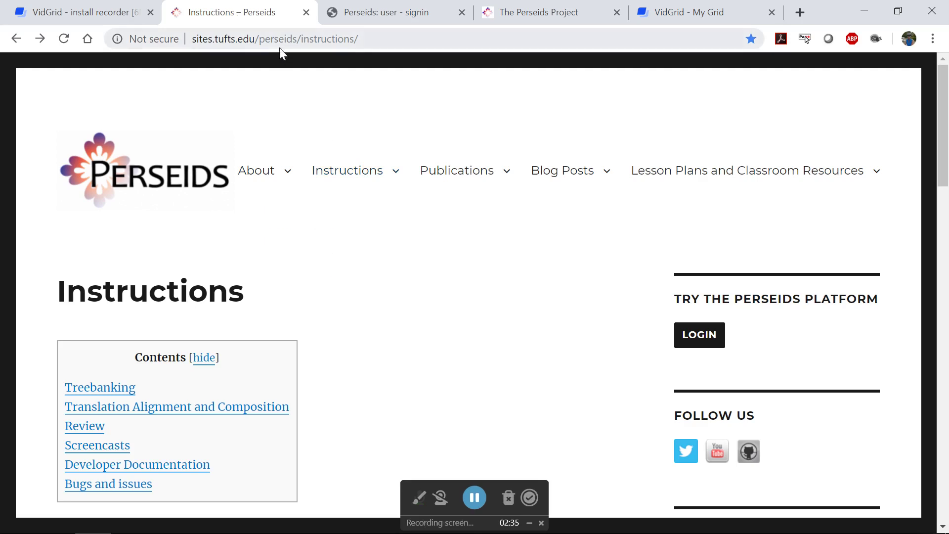
{"action": "scroll", "coordinate": [393, 355], "scroll_direction": "down", "scroll_amount": 4}
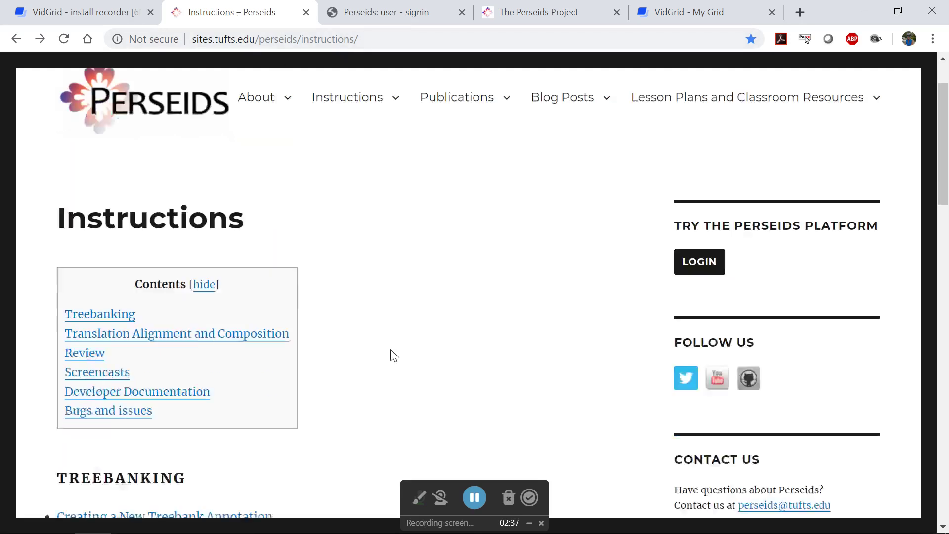
{"action": "scroll", "coordinate": [395, 353], "scroll_direction": "down", "scroll_amount": 3}
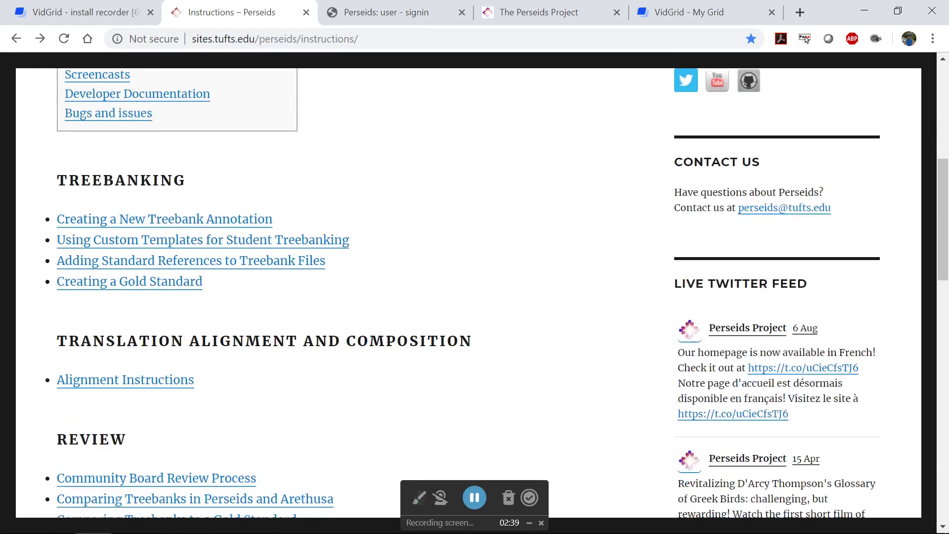
{"action": "scroll", "coordinate": [418, 322], "scroll_direction": "up", "scroll_amount": 1}
{"action": "scroll", "coordinate": [419, 324], "scroll_direction": "up", "scroll_amount": 4}
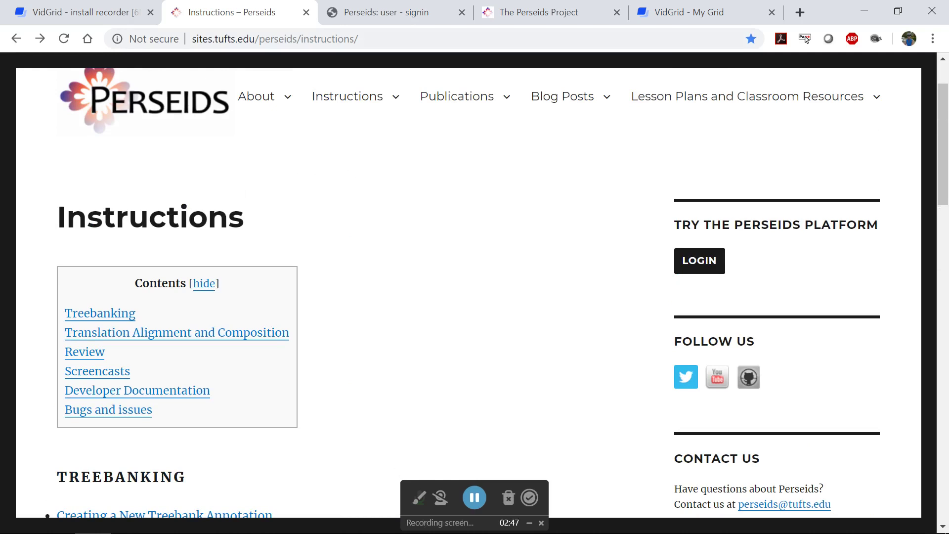
Open the Perseids Platform login page from the project homepage, show the providers for switching accounts, and close that page.
{"action": "left_click", "coordinate": [526, 13]}
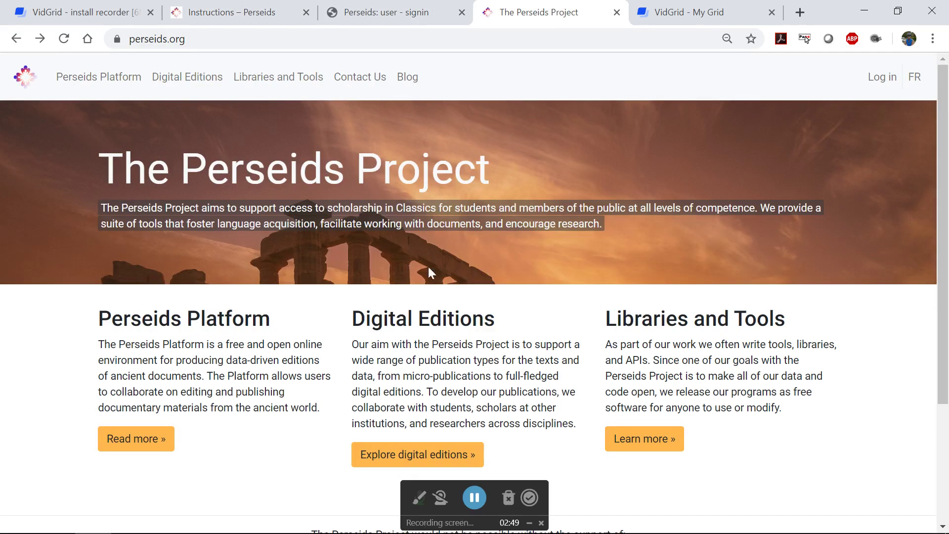
{"action": "left_click", "coordinate": [154, 446]}
{"action": "left_click", "coordinate": [341, 352]}
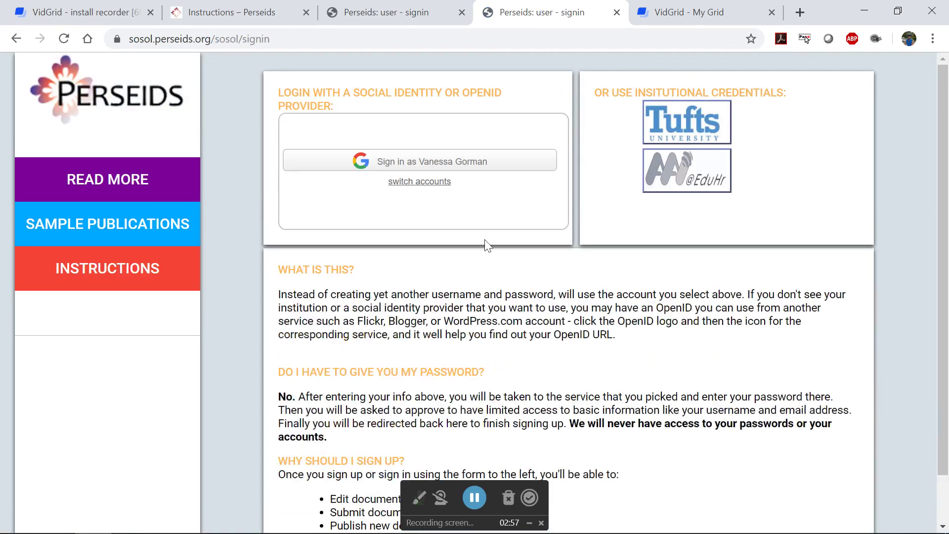
{"action": "left_click", "coordinate": [433, 182]}
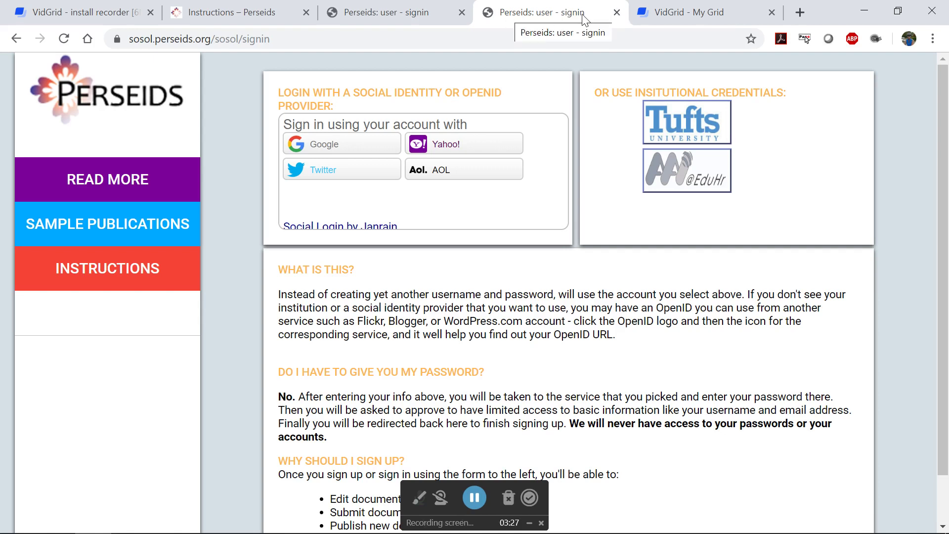
{"action": "left_click", "coordinate": [617, 14]}
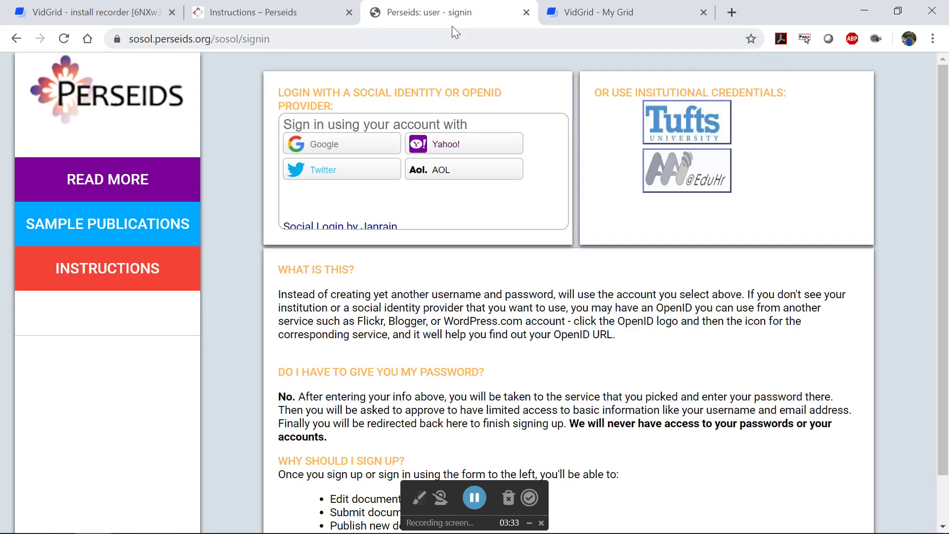
Sign in to Perseids with Google and start a new treebank annotation from the user dashboard.
{"action": "left_click", "coordinate": [331, 144]}
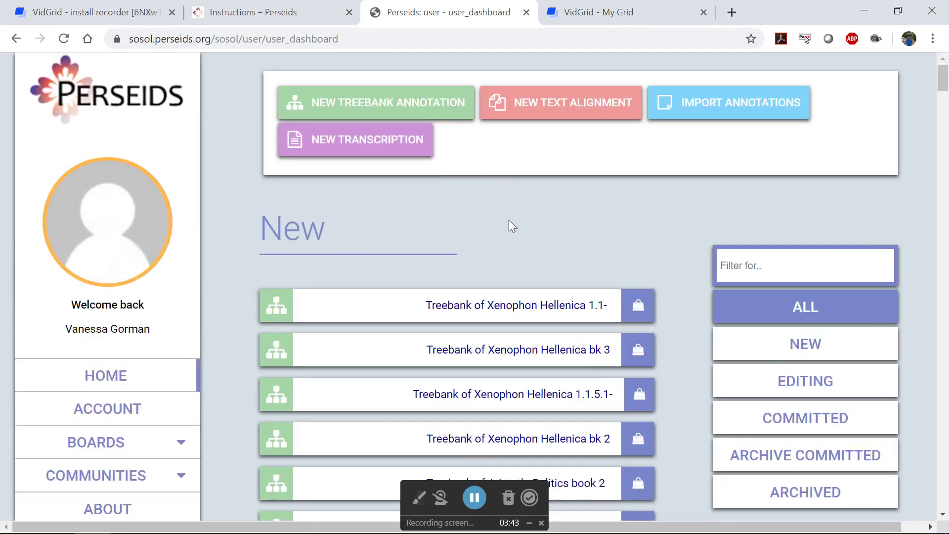
{"action": "scroll", "coordinate": [517, 238], "scroll_direction": "down", "scroll_amount": 7}
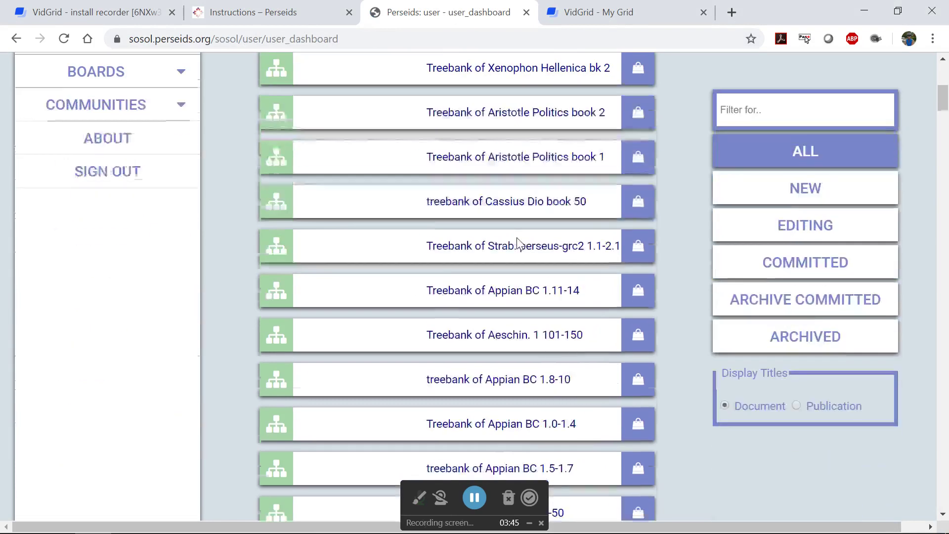
{"action": "scroll", "coordinate": [518, 237], "scroll_direction": "up", "scroll_amount": 7}
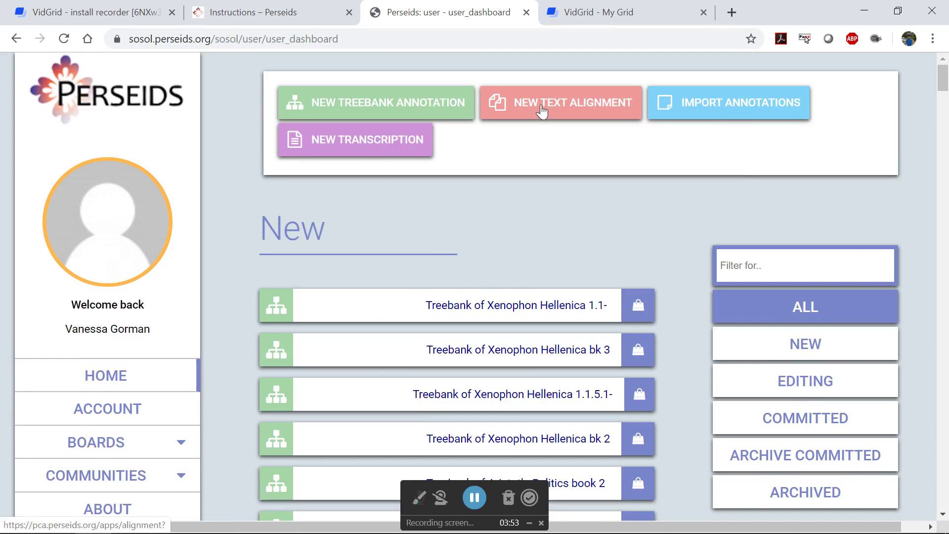
{"action": "left_click", "coordinate": [385, 108]}
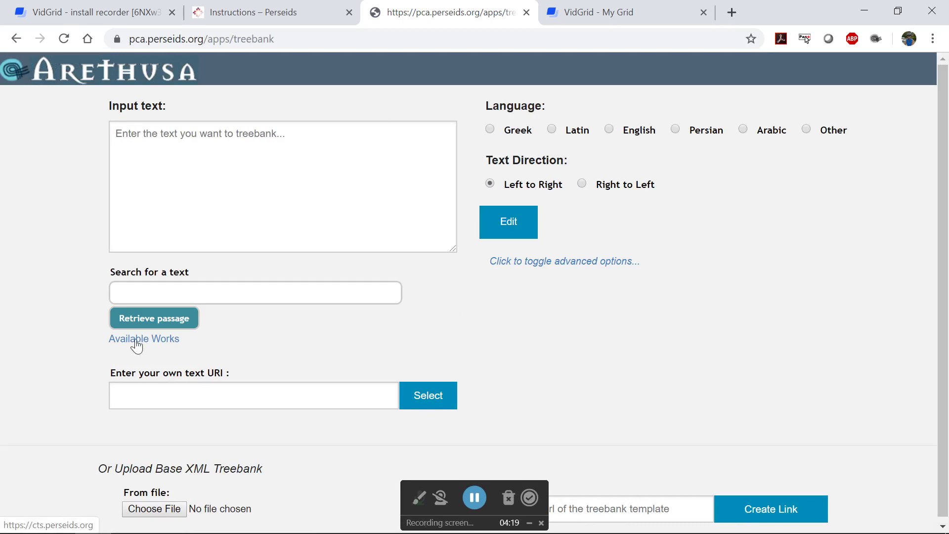
Open the catalogue of available works for treebanking and display the Ancient Greek collection.
{"action": "left_click", "coordinate": [142, 326]}
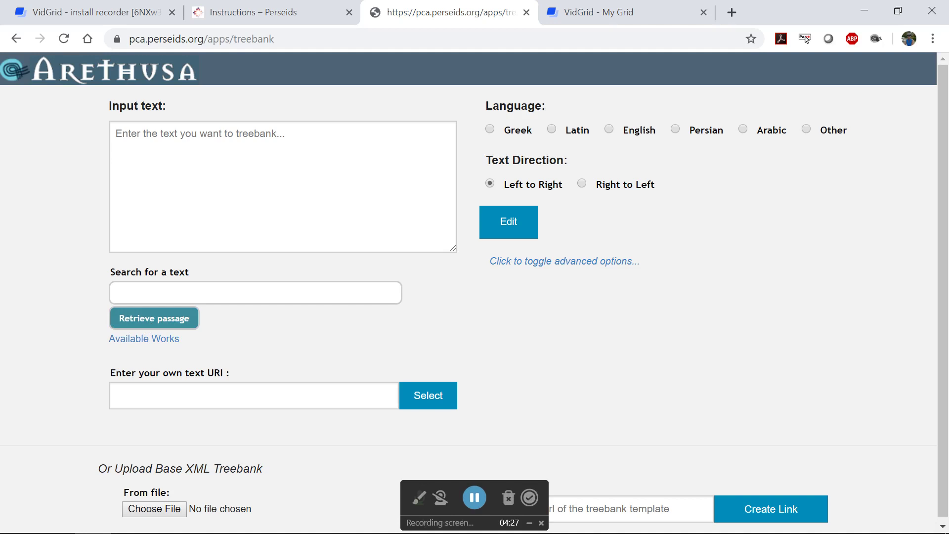
{"action": "left_click", "coordinate": [142, 328]}
{"action": "left_click", "coordinate": [135, 337]}
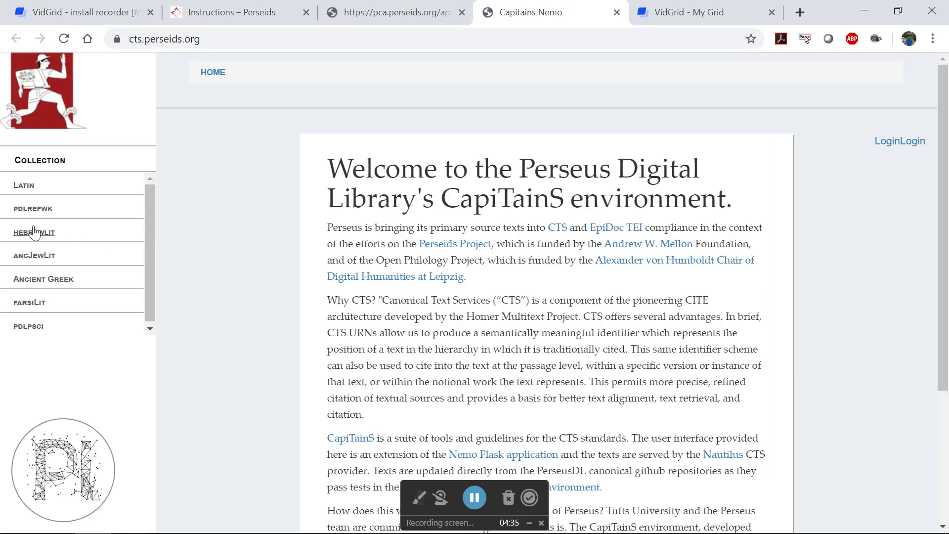
{"action": "left_click", "coordinate": [31, 278]}
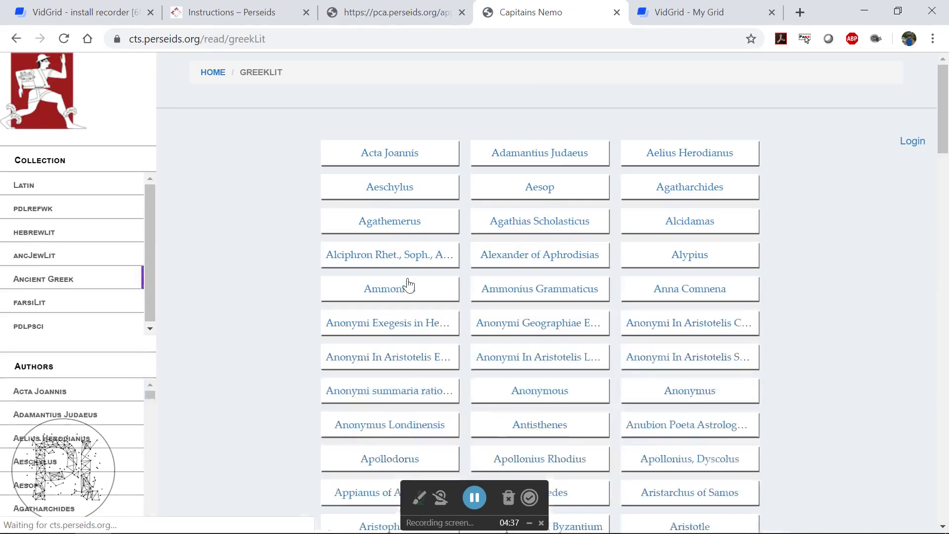
Return to the treebank input page and search for Xenophon's Hellenica, choosing the Greek edition (lang:grc) as the source text.
{"action": "scroll", "coordinate": [408, 286], "scroll_direction": "down", "scroll_amount": 7}
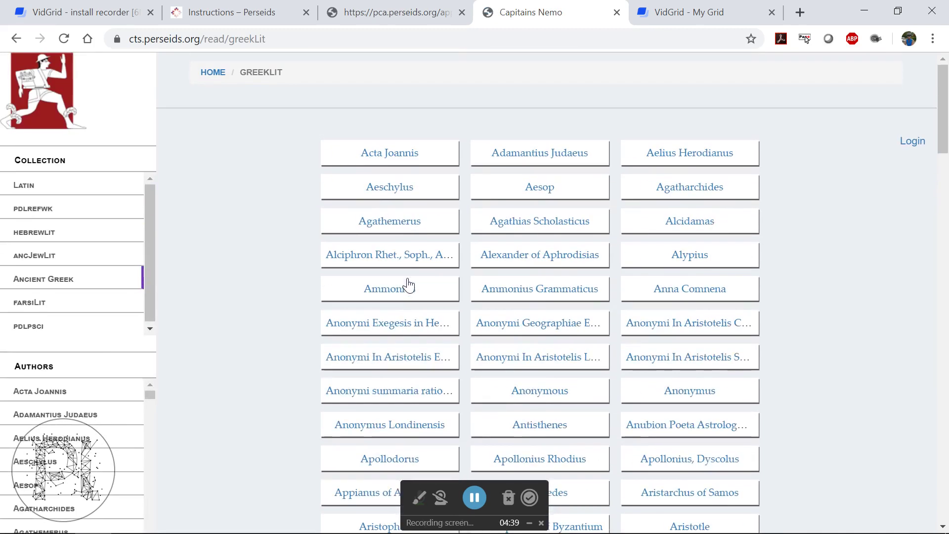
{"action": "left_click", "coordinate": [418, 13]}
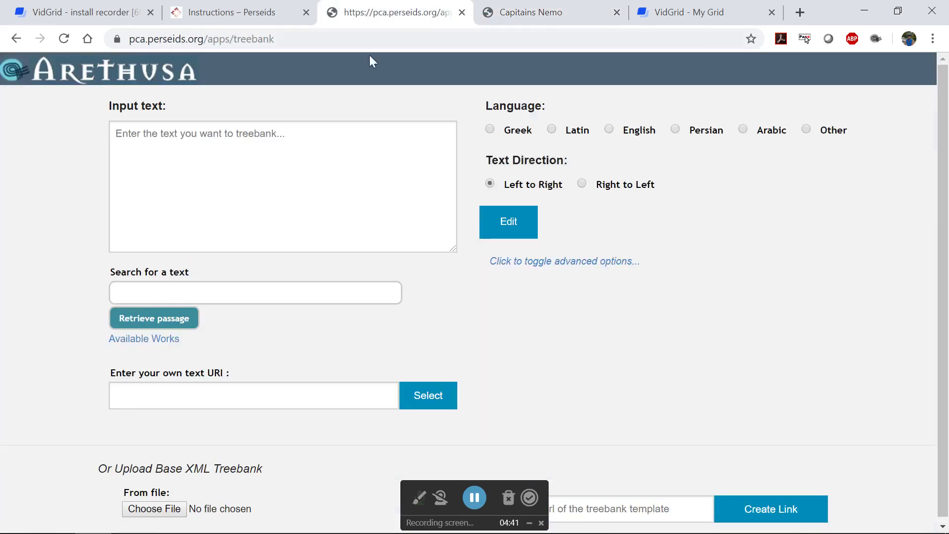
{"action": "left_click", "coordinate": [174, 294]}
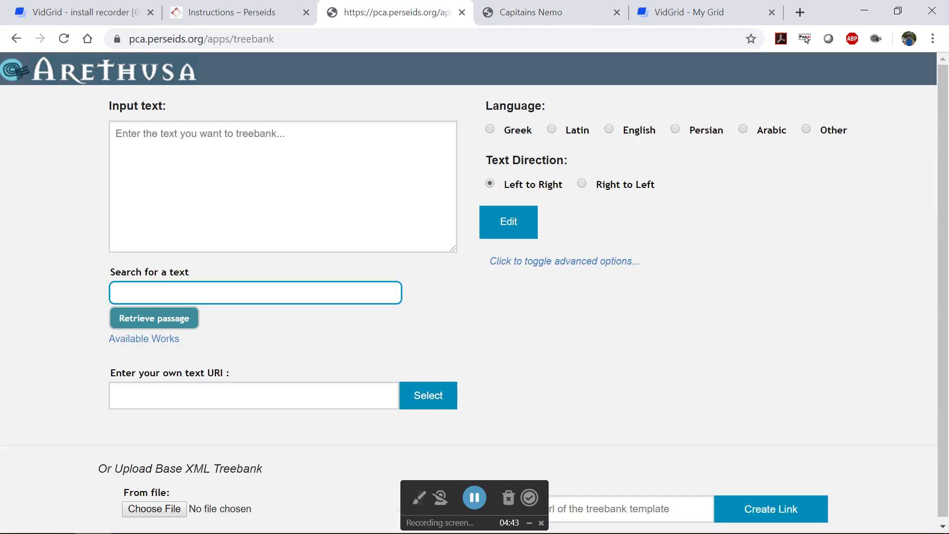
{"action": "type", "text": "Xen"}
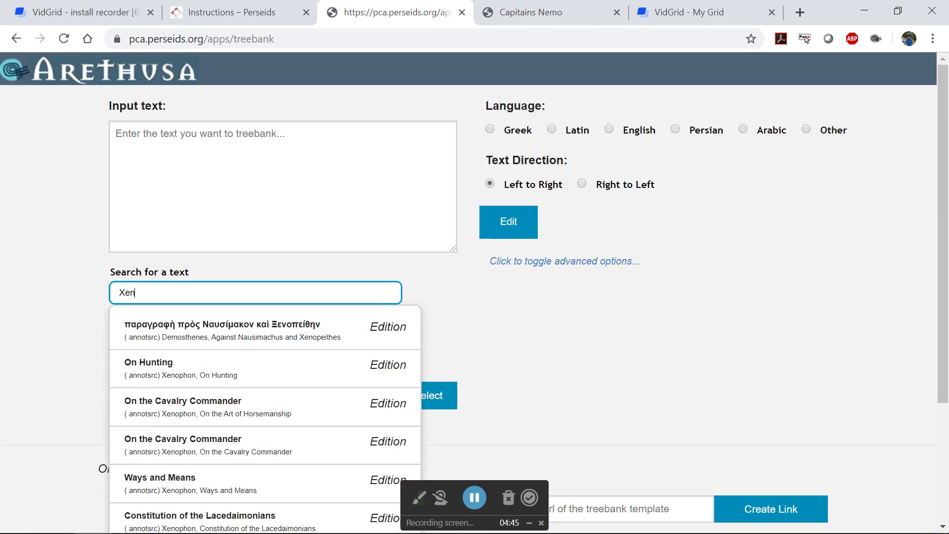
{"action": "type", "text": "ophon"}
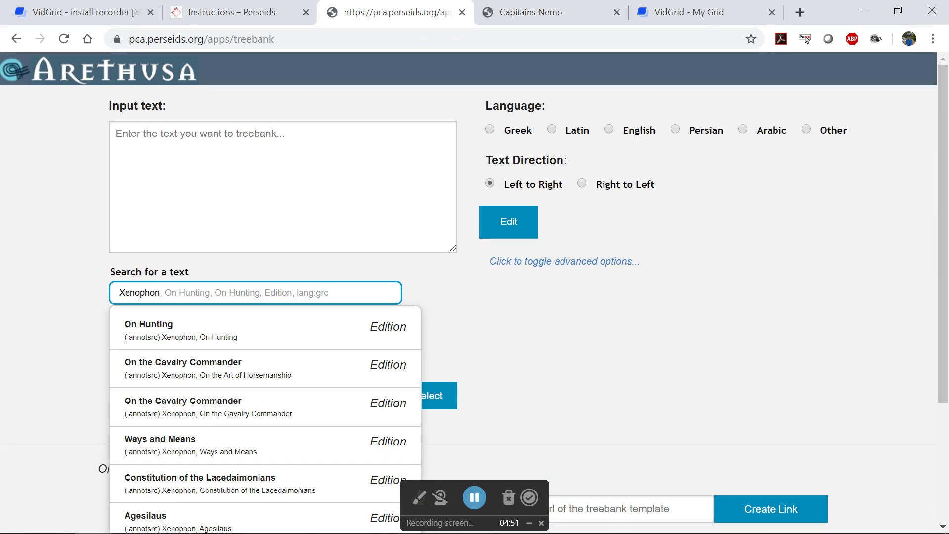
{"action": "type", "text": " Hel"}
{"action": "left_click", "coordinate": [143, 330]}
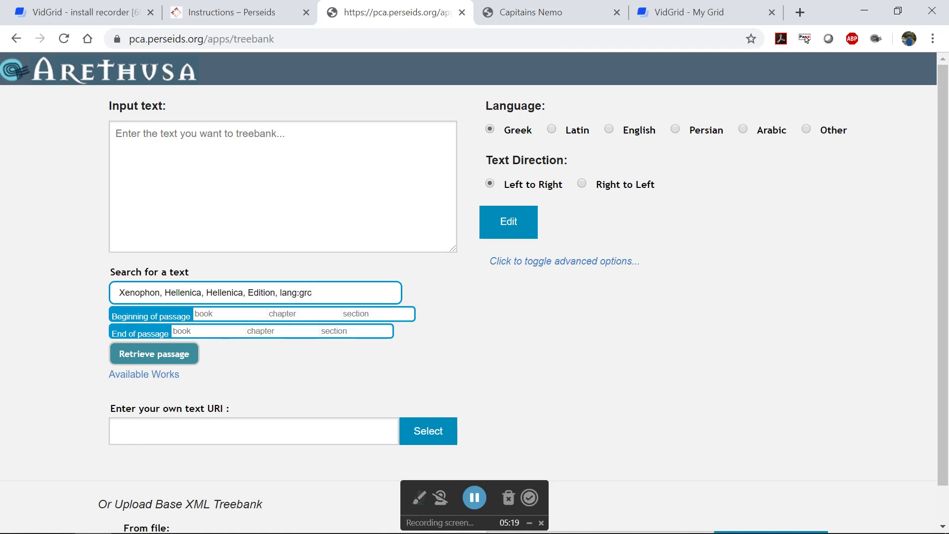
Set the passage range to begin at book 1, chapter 1 and end at book 1, chapter 4.
{"action": "left_click", "coordinate": [237, 313]}
{"action": "type", "text": "1"}
{"action": "key", "text": "Tab"}
{"action": "type", "text": "1"}
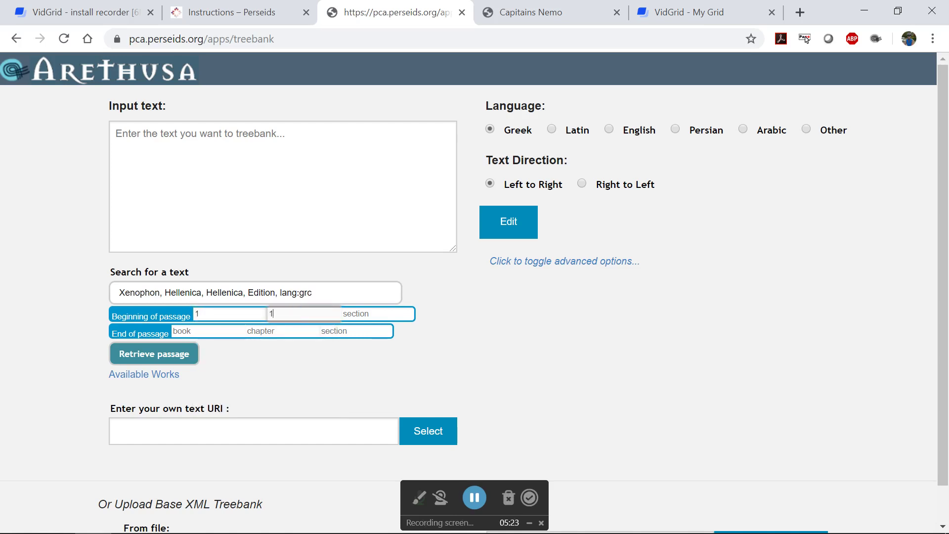
{"action": "left_click", "coordinate": [189, 332]}
{"action": "type", "text": "1"}
{"action": "key", "text": "Tab"}
{"action": "type", "text": "4"}
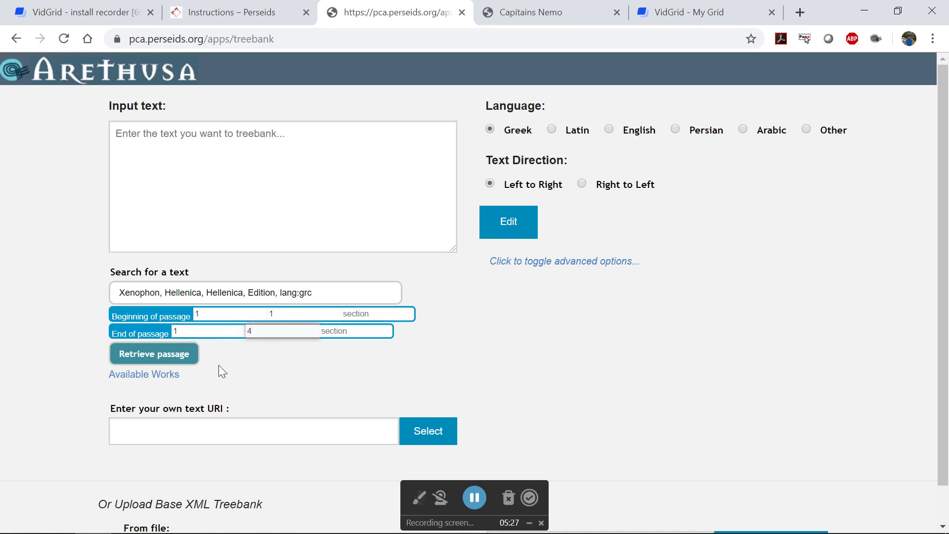
Retrieve the specified Hellenica passage and open it for editing as a Greek, left-to-right treebank.
{"action": "left_click", "coordinate": [159, 362]}
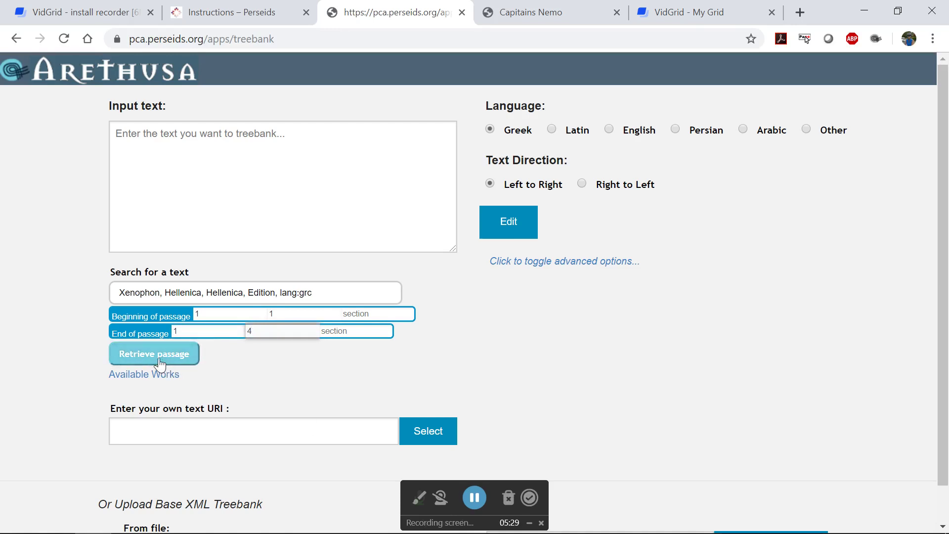
{"action": "left_click", "coordinate": [156, 360]}
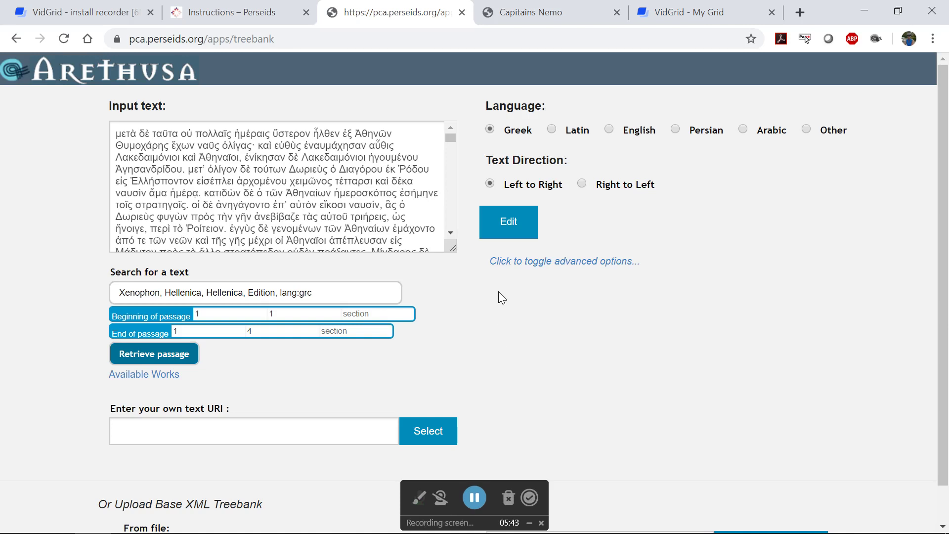
{"action": "left_click", "coordinate": [513, 229]}
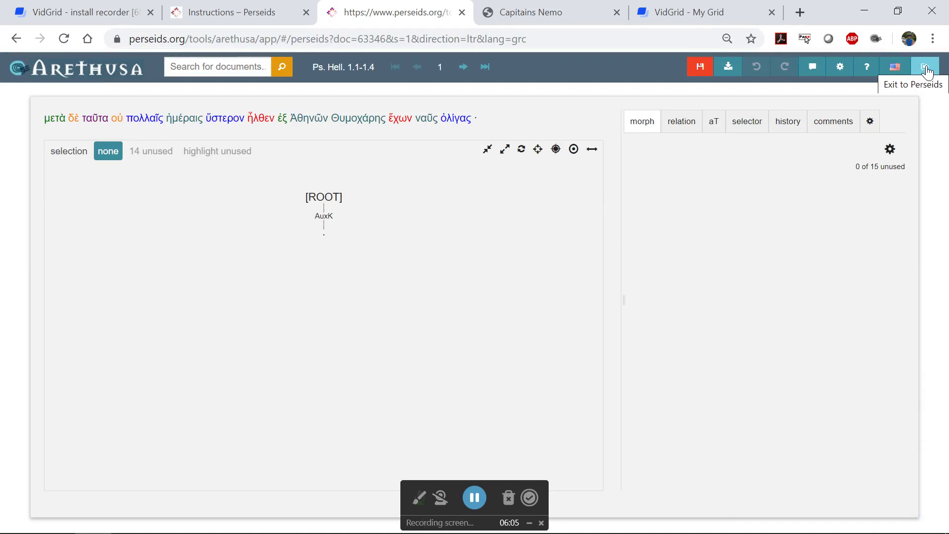
Exit the tree editor to Perseids without saving and reopen the treebank of Ps. Hell. perseus-grc2 1.1-1.4 from the home dashboard.
{"action": "left_click", "coordinate": [925, 69]}
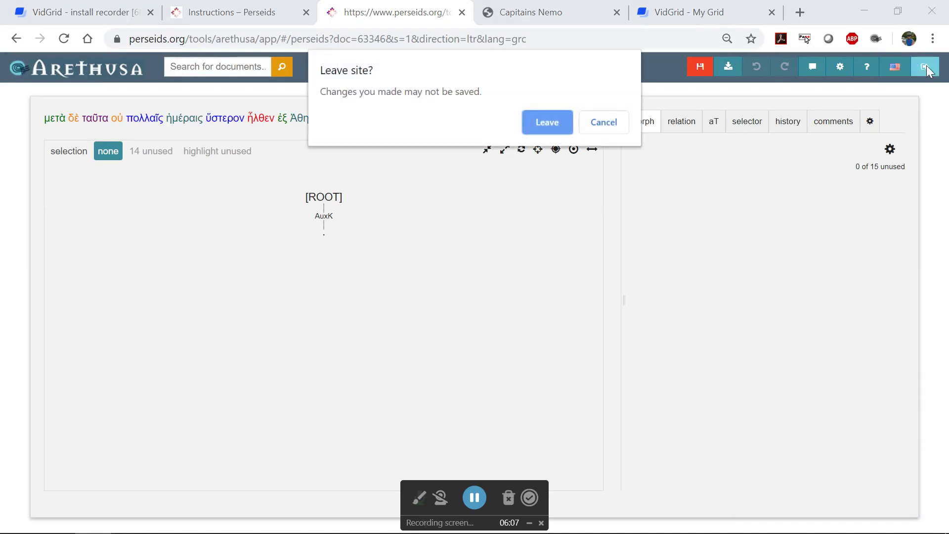
{"action": "left_click", "coordinate": [546, 124]}
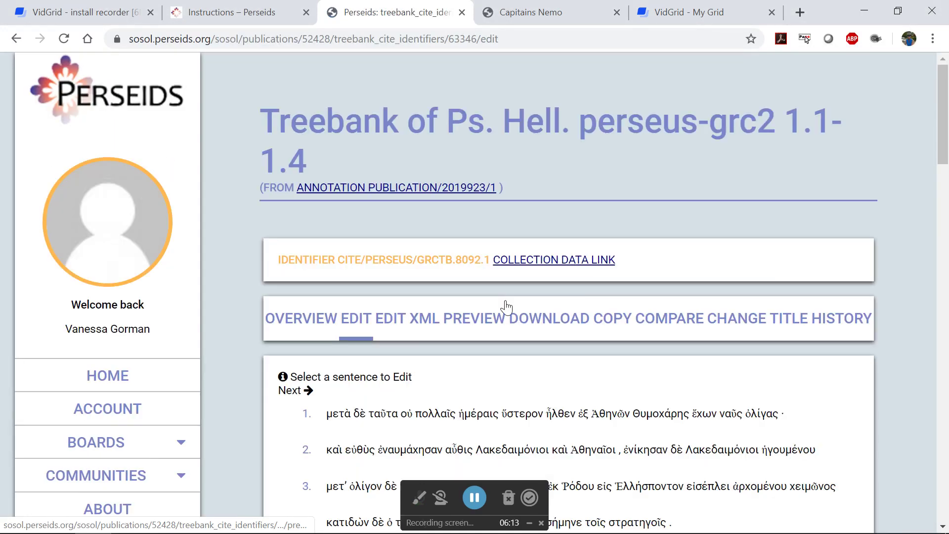
{"action": "left_click", "coordinate": [104, 378]}
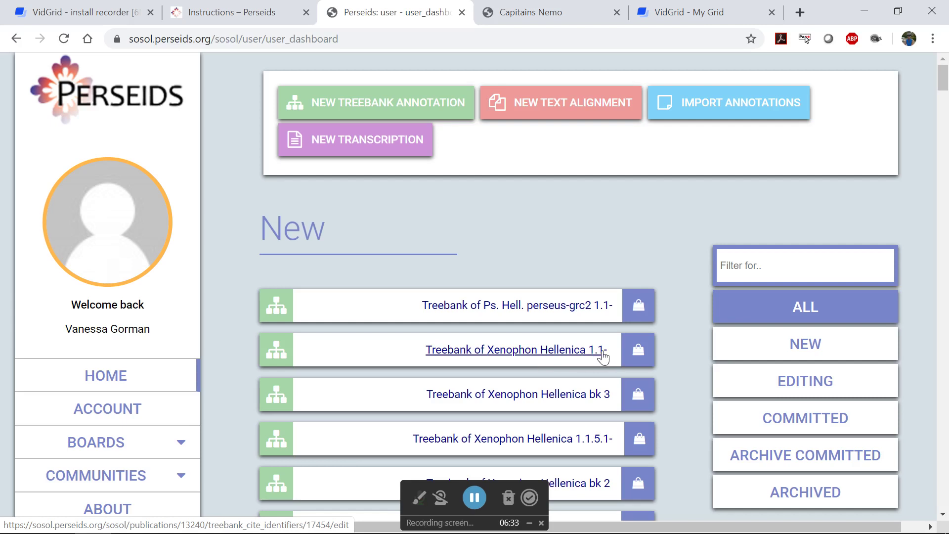
{"action": "left_click", "coordinate": [531, 309]}
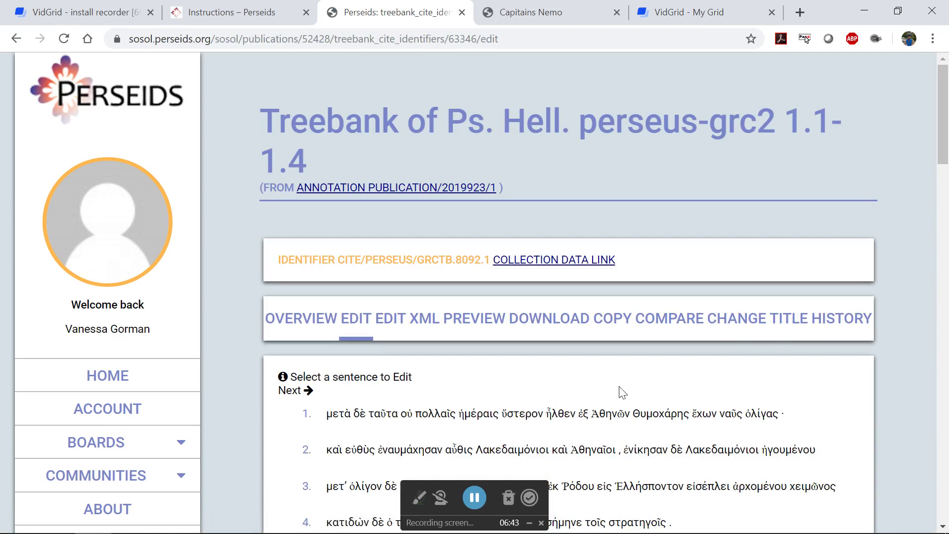
Browse the treebank's sentence list forward to sentence 101 and back to the start, and open sentence 1 for editing.
{"action": "scroll", "coordinate": [490, 396], "scroll_direction": "down", "scroll_amount": 3}
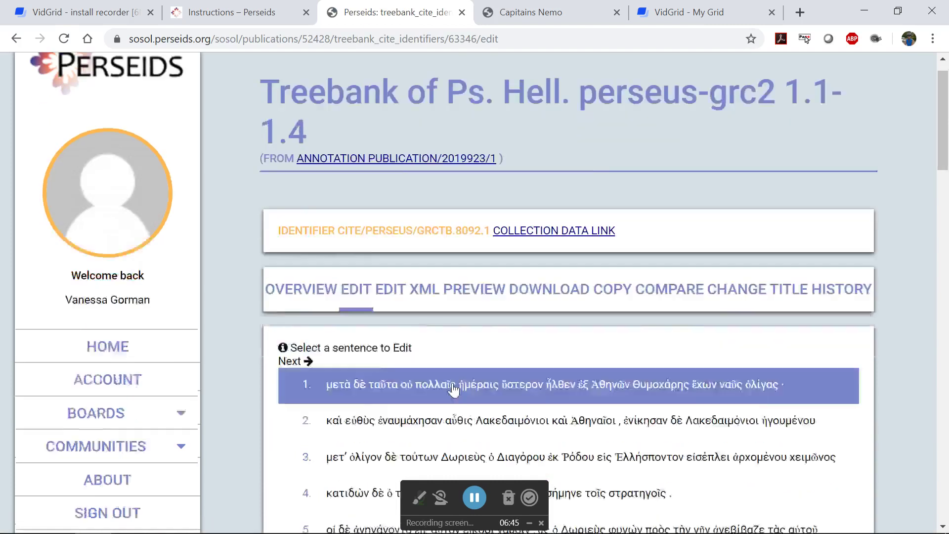
{"action": "scroll", "coordinate": [454, 390], "scroll_direction": "down", "scroll_amount": 20}
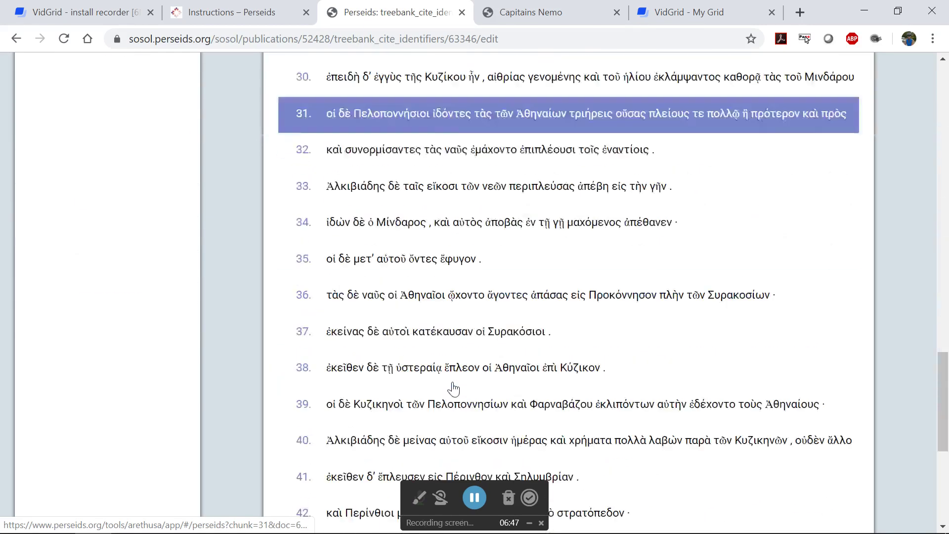
{"action": "left_click", "coordinate": [307, 497]}
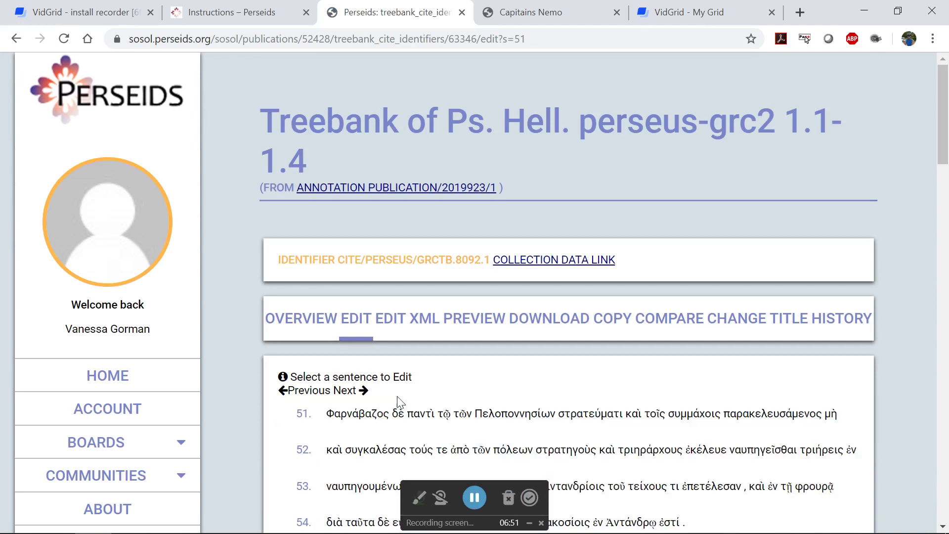
{"action": "left_click", "coordinate": [365, 392]}
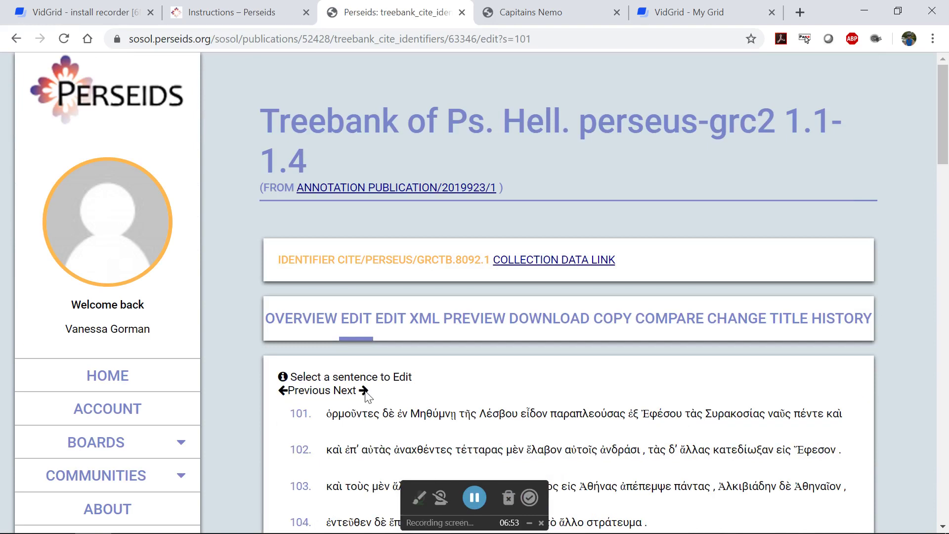
{"action": "left_click", "coordinate": [284, 390]}
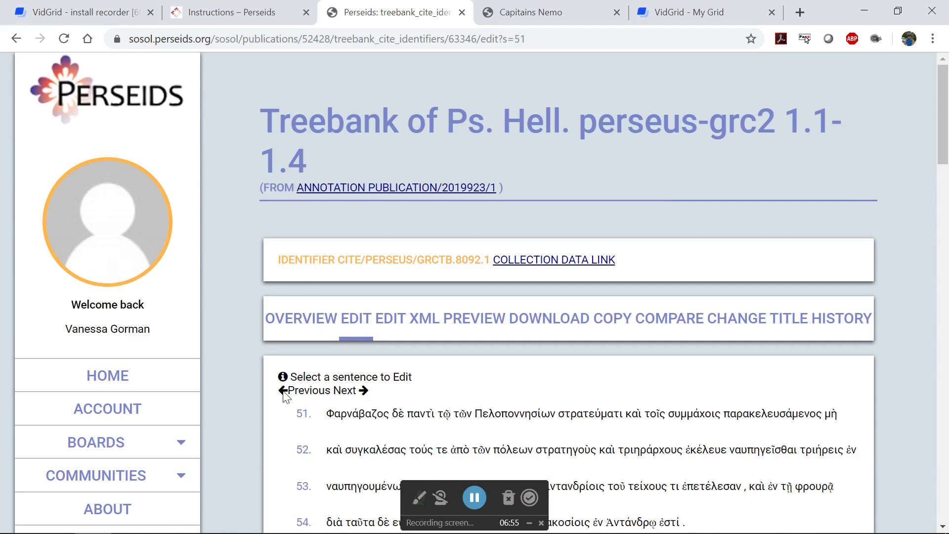
{"action": "left_click", "coordinate": [283, 391]}
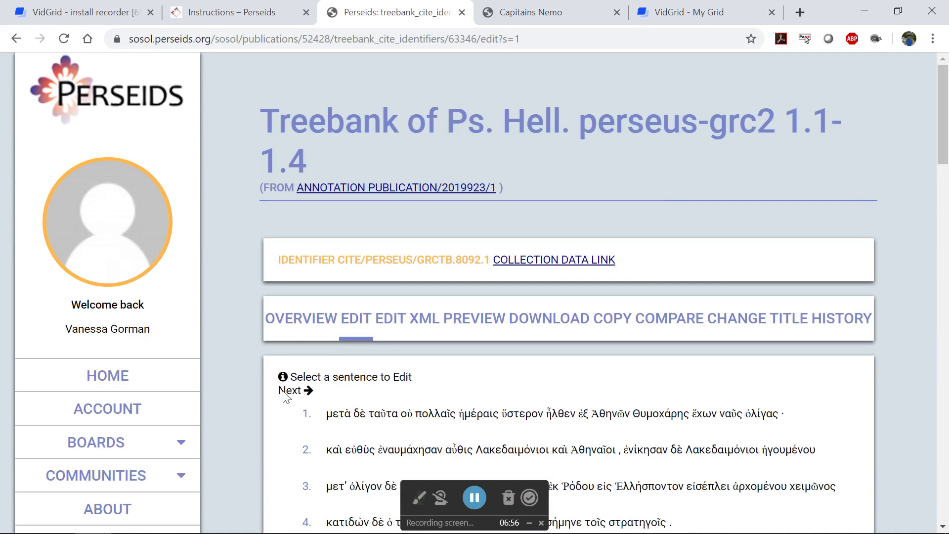
{"action": "left_click", "coordinate": [400, 415]}
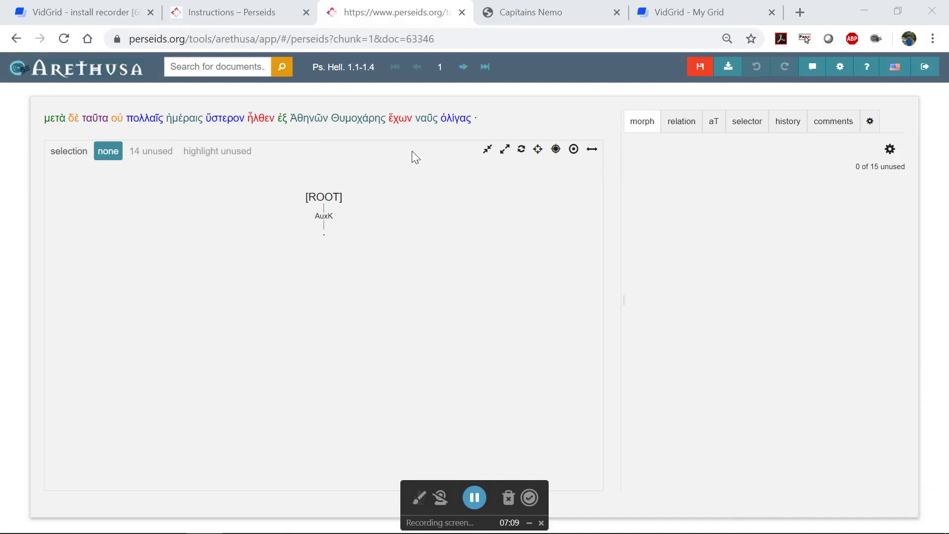
Examine the editor's global and plugin settings, including the token colouring options, and close them.
{"action": "left_click", "coordinate": [840, 73]}
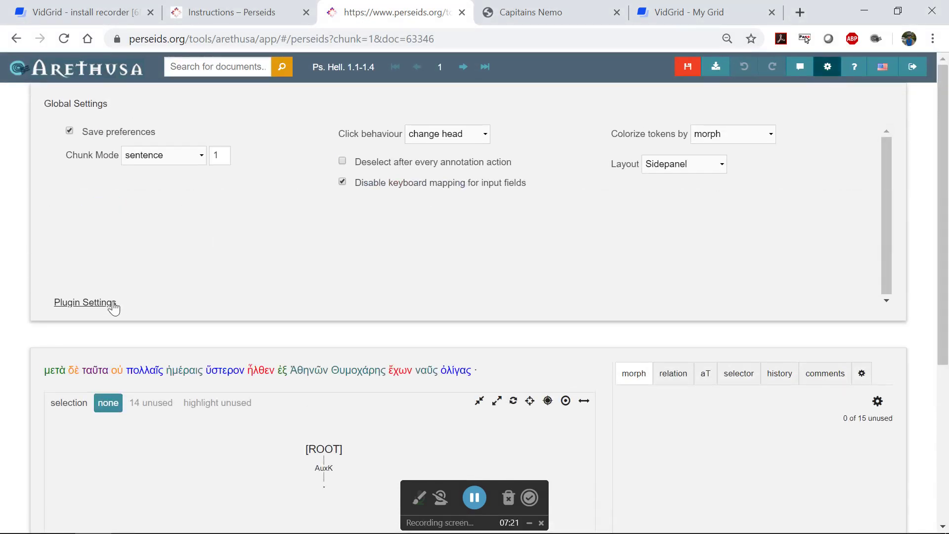
{"action": "left_click", "coordinate": [85, 303]}
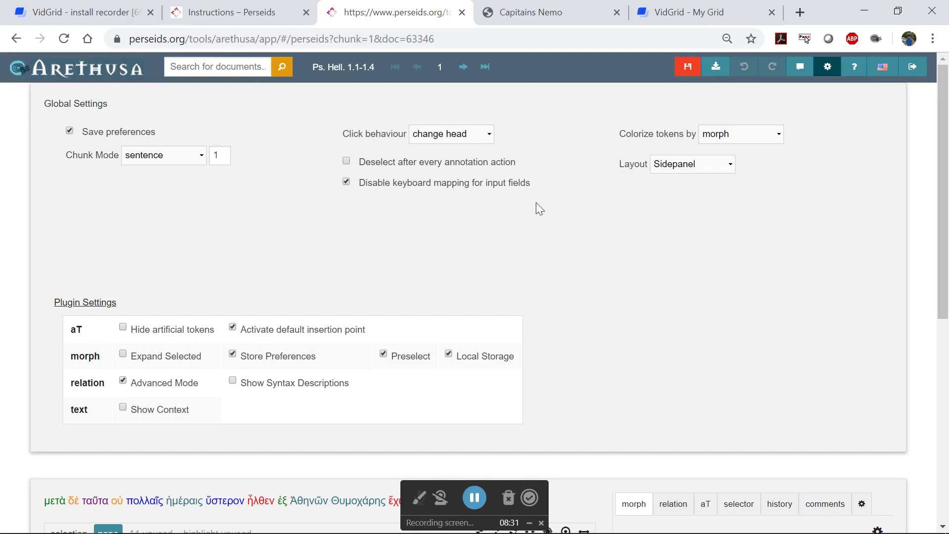
{"action": "left_click", "coordinate": [745, 134]}
{"action": "left_click", "coordinate": [746, 135]}
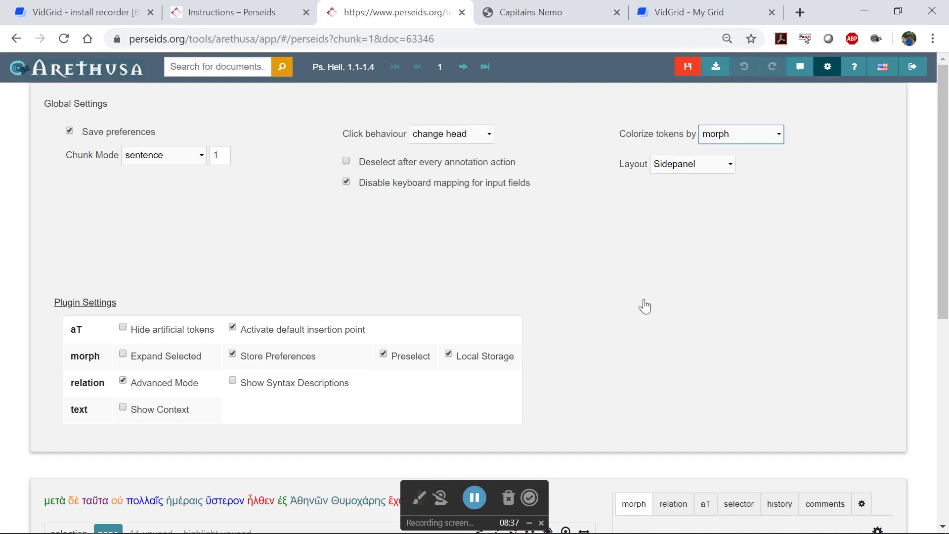
{"action": "left_click", "coordinate": [829, 68]}
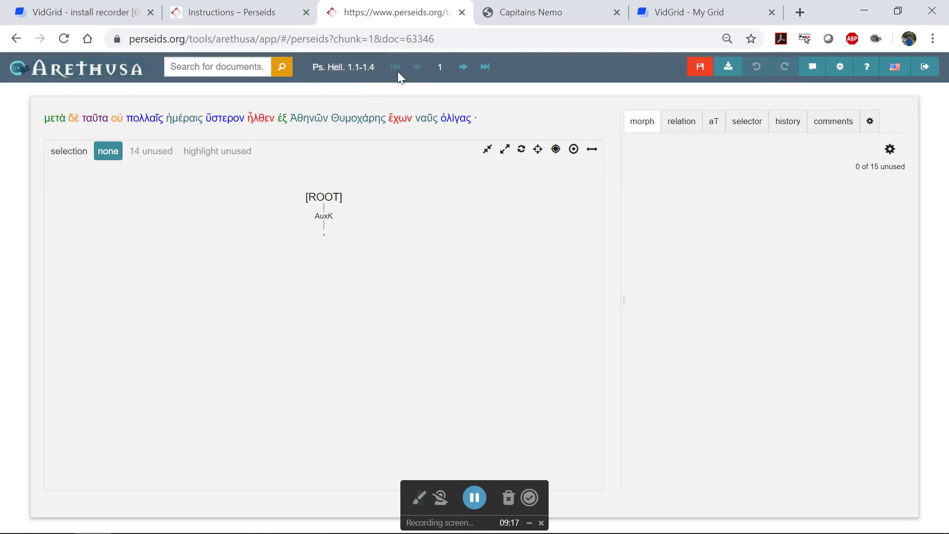
Jump to sentence 17, go on to the last sentence of the document, and return to the first one.
{"action": "mouse_move", "coordinate": [435, 78]}
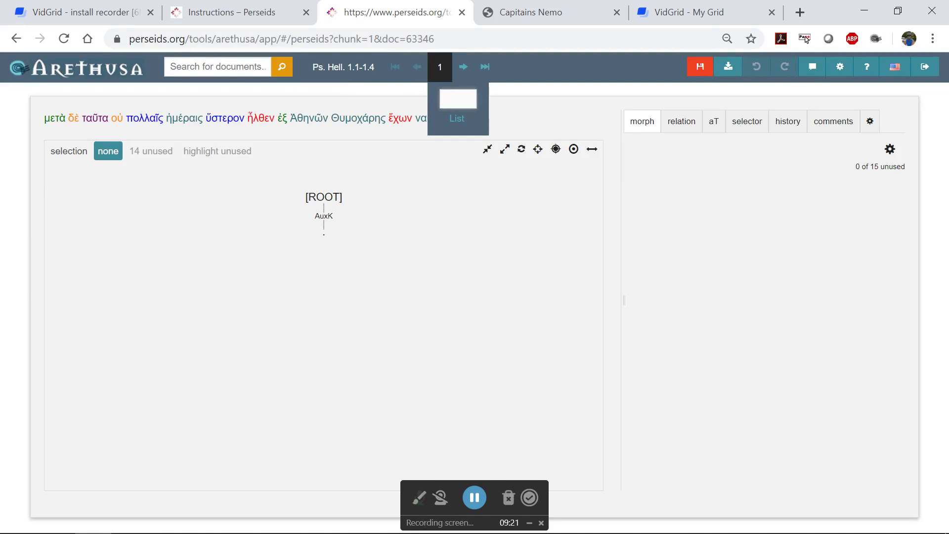
{"action": "type", "text": "17"}
{"action": "key", "text": "Return"}
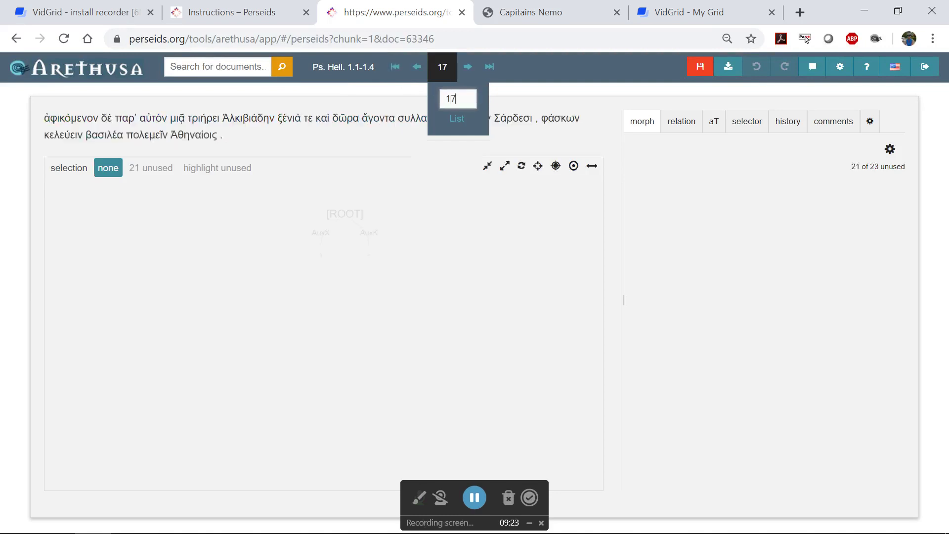
{"action": "left_click", "coordinate": [467, 66]}
{"action": "left_click", "coordinate": [482, 69]}
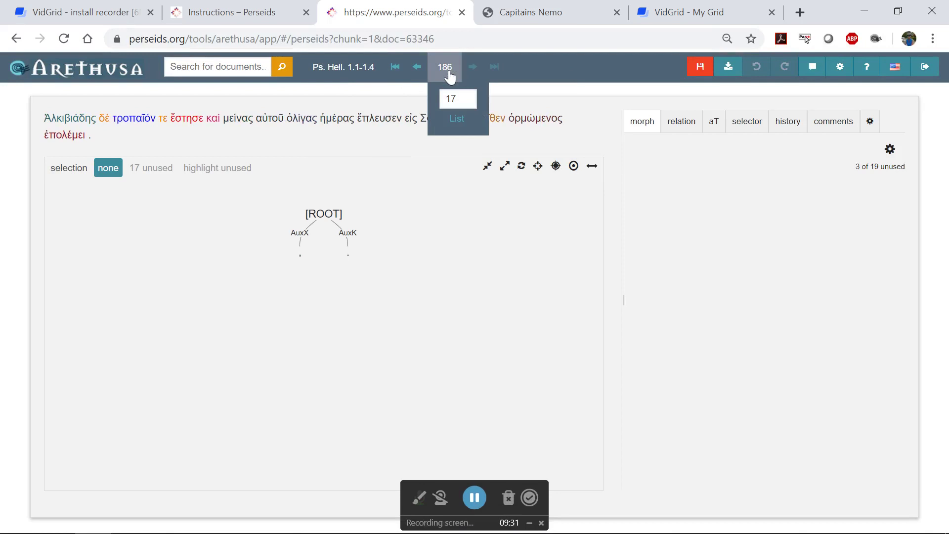
{"action": "left_click", "coordinate": [395, 69]}
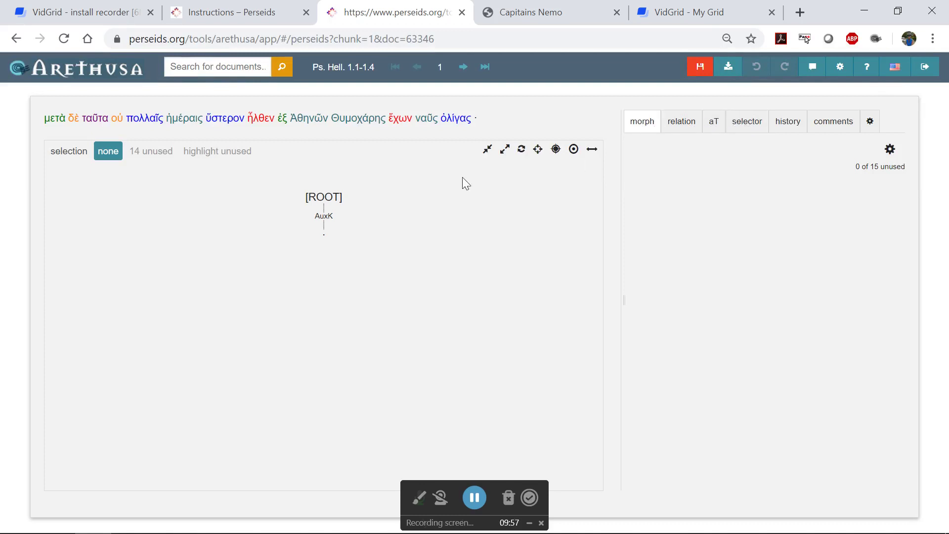
Select and deselect μετὰ in the first sentence, and select ταῦτα to view its possible morphological forms.
{"action": "left_click", "coordinate": [55, 122]}
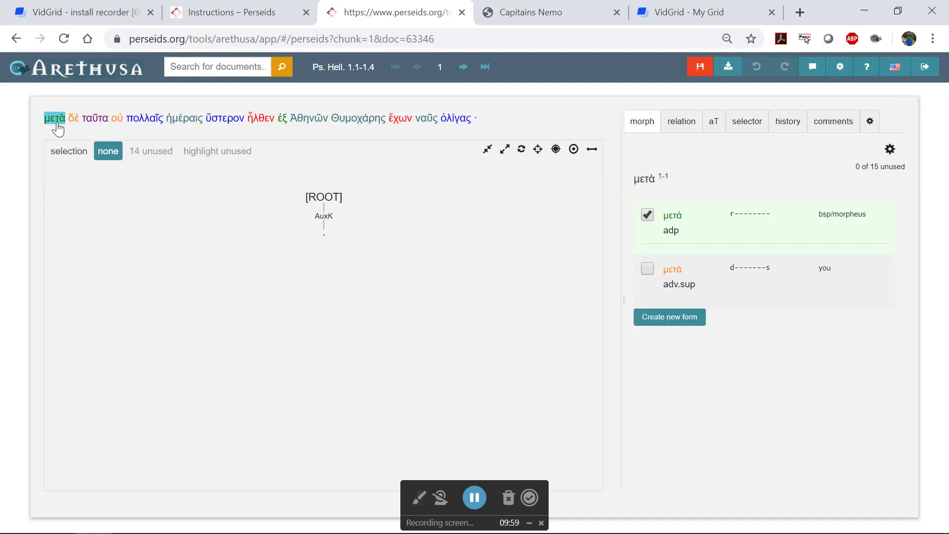
{"action": "left_click", "coordinate": [57, 124]}
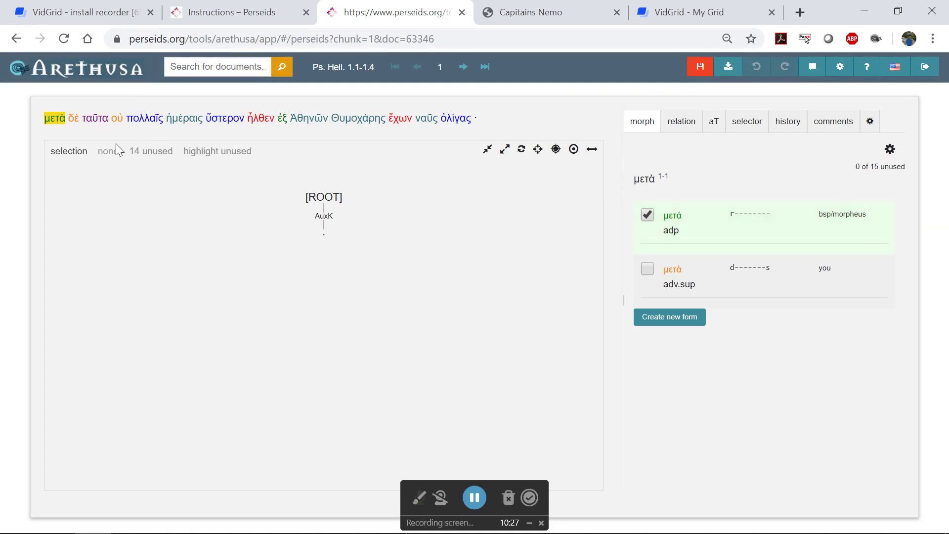
{"action": "left_click", "coordinate": [53, 126]}
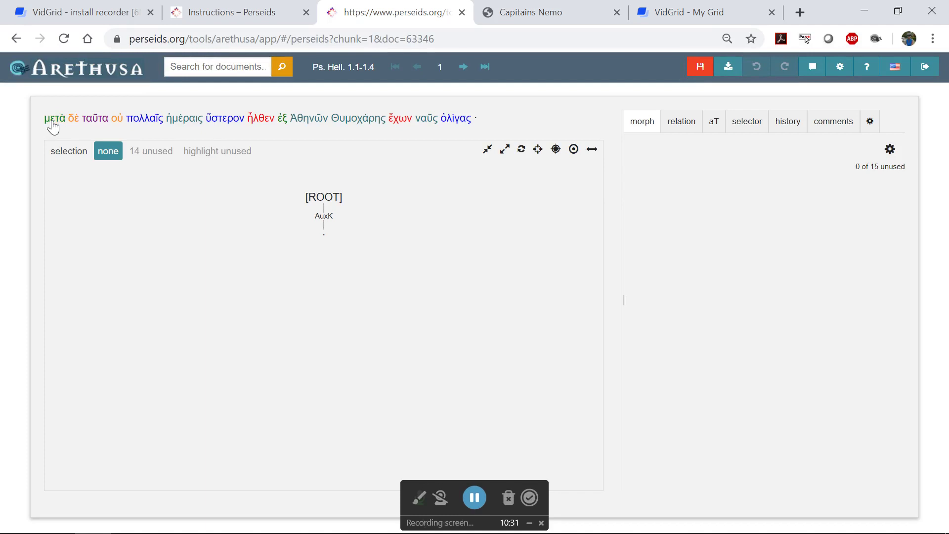
{"action": "left_click", "coordinate": [53, 126]}
{"action": "key", "text": "Escape"}
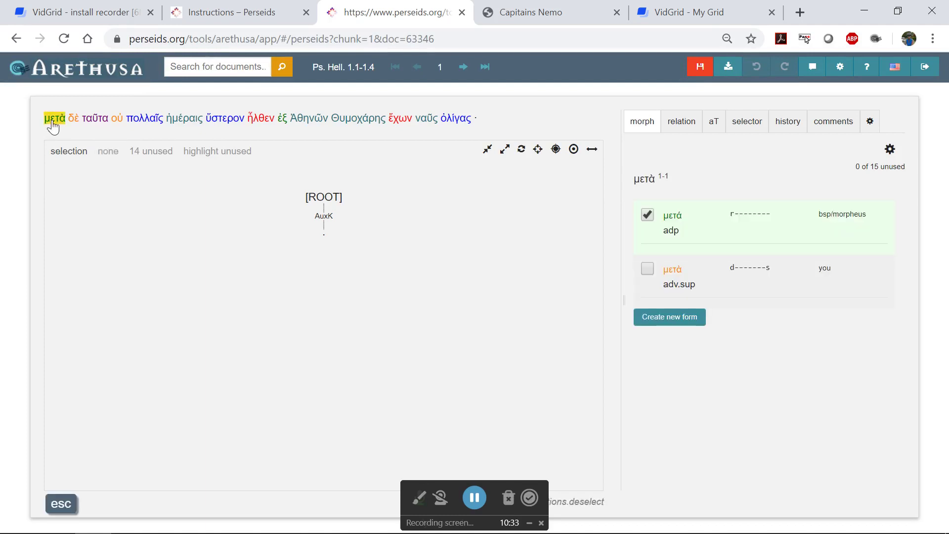
{"action": "left_click", "coordinate": [95, 123]}
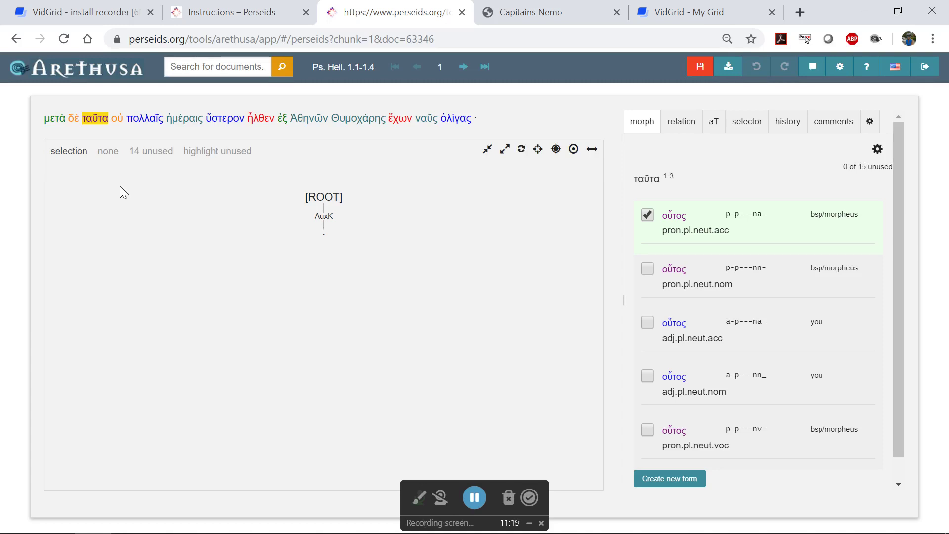
Deselect ταῦτα, preview the morphology of πολλαῖς, and select ἡμέραις to view its possible forms.
{"action": "left_click", "coordinate": [90, 122]}
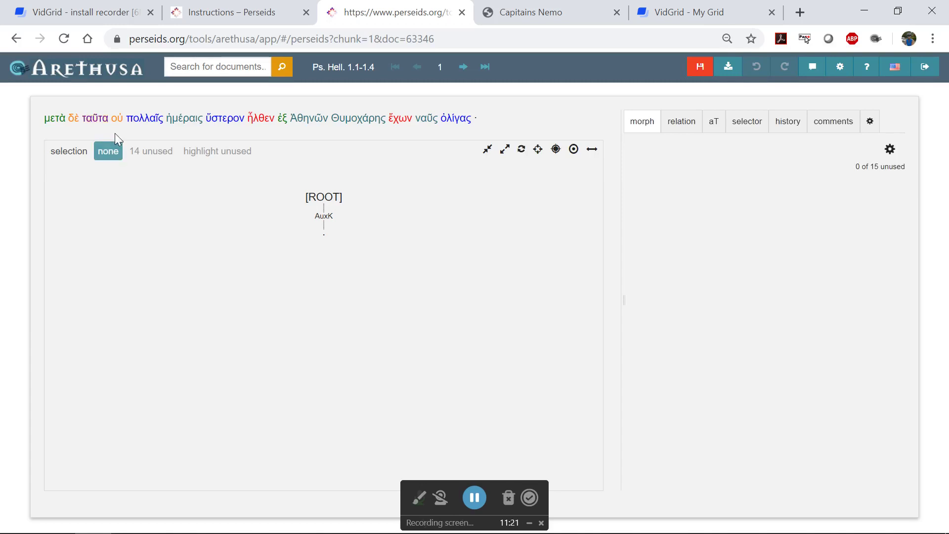
{"action": "left_click", "coordinate": [144, 119]}
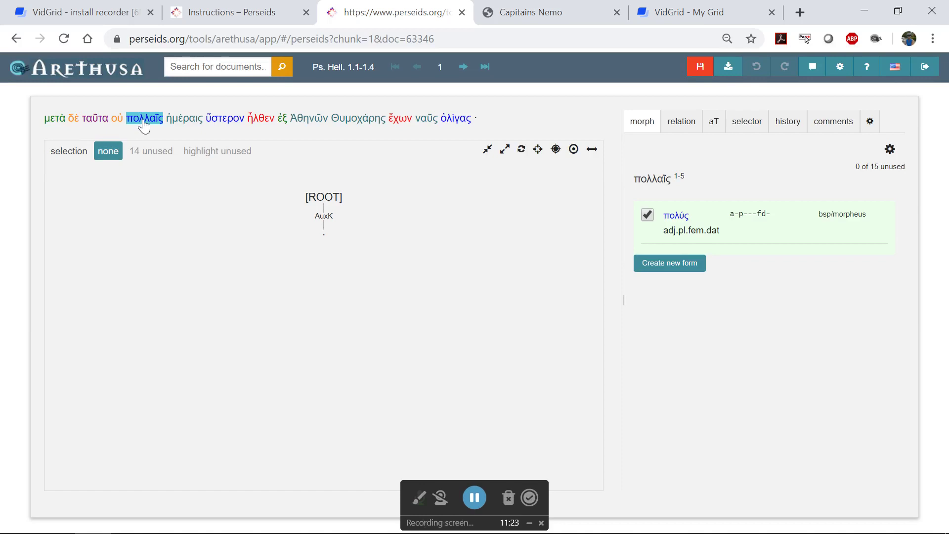
{"action": "left_click", "coordinate": [177, 123]}
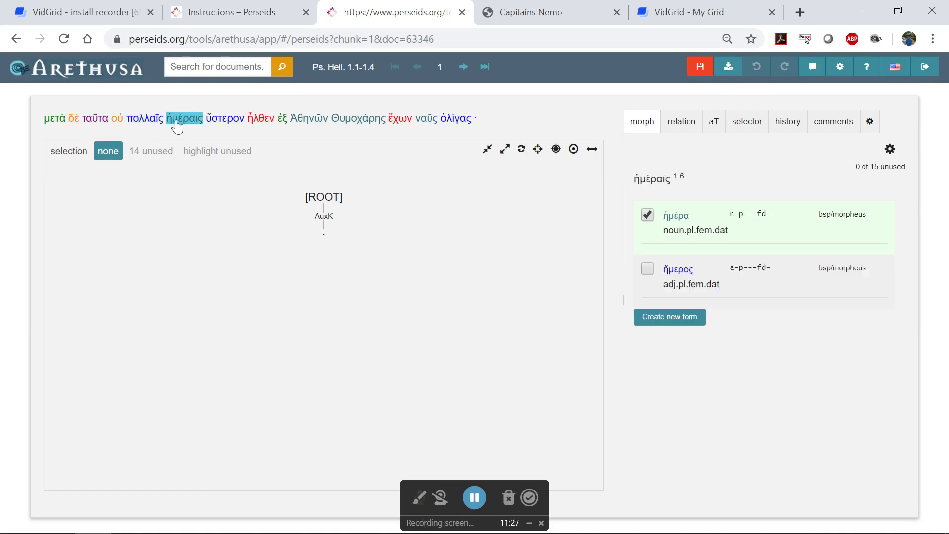
{"action": "left_click", "coordinate": [177, 124]}
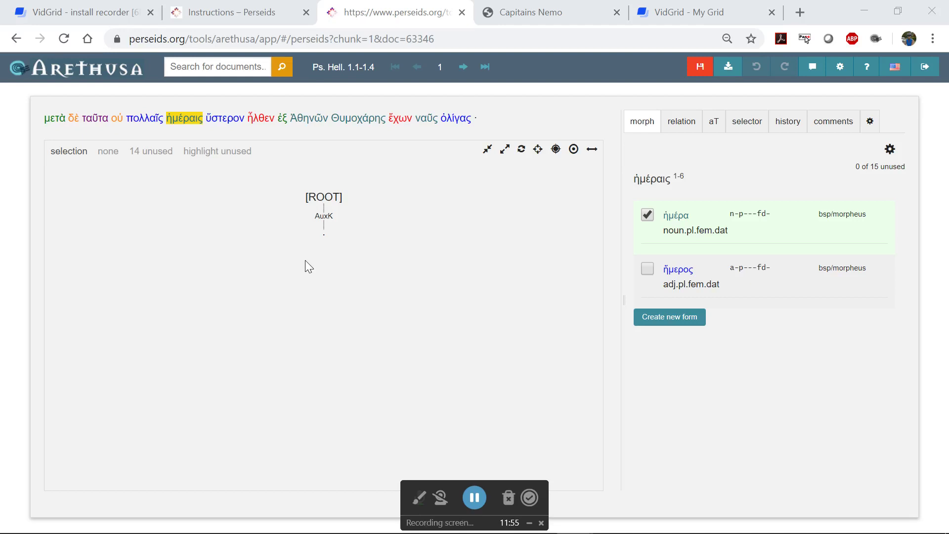
Step the token selection forward word by word from ἡμέραις to ἐξ, and back again to ἡμέραις.
{"action": "key", "text": "w"}
{"action": "key", "text": "w"}
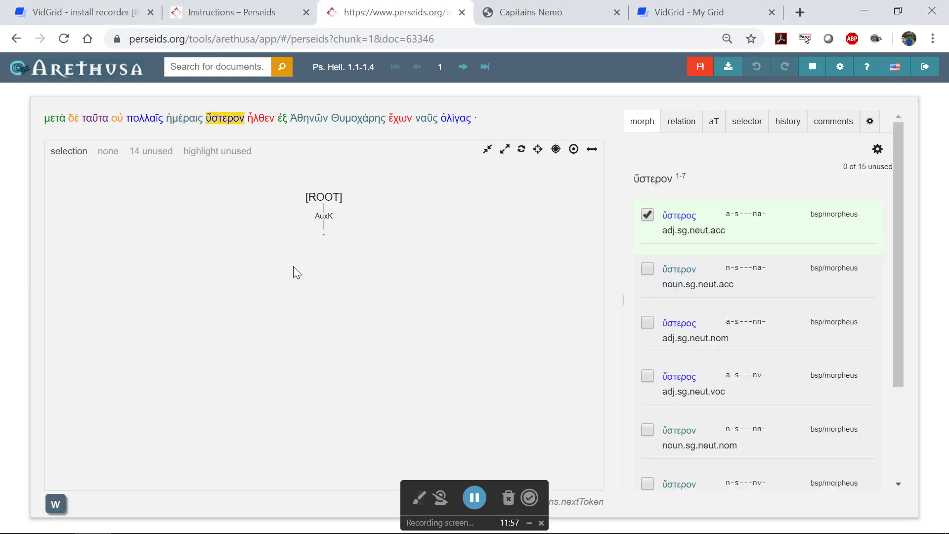
{"action": "key", "text": "w"}
{"action": "key", "text": "e"}
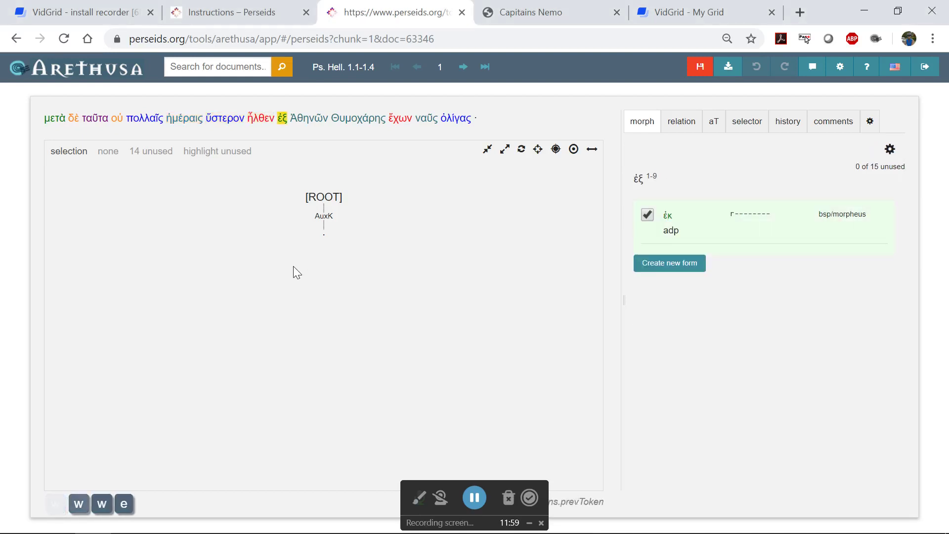
{"action": "key", "text": "e"}
{"action": "key", "text": "e"}
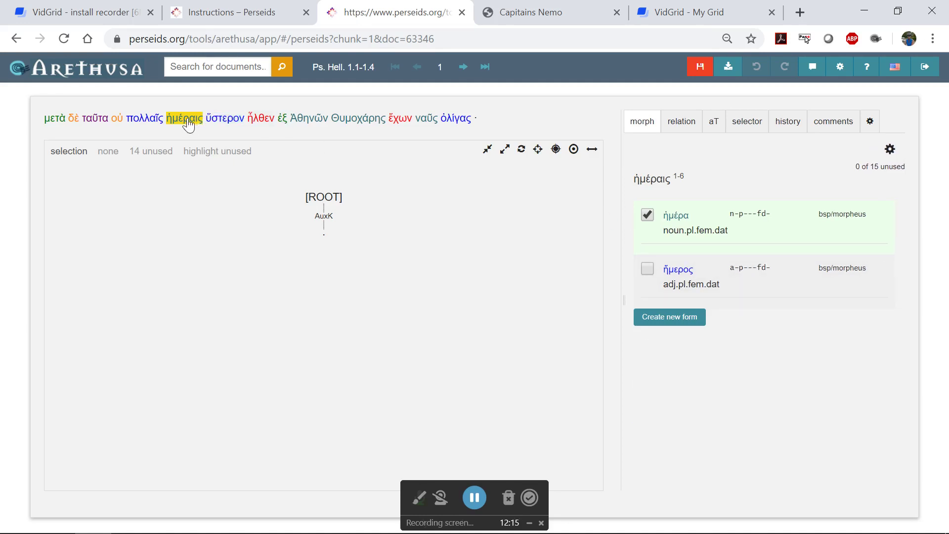
Select ὕστερον and examine its full list of possible noun and adjective forms.
{"action": "left_click", "coordinate": [230, 123]}
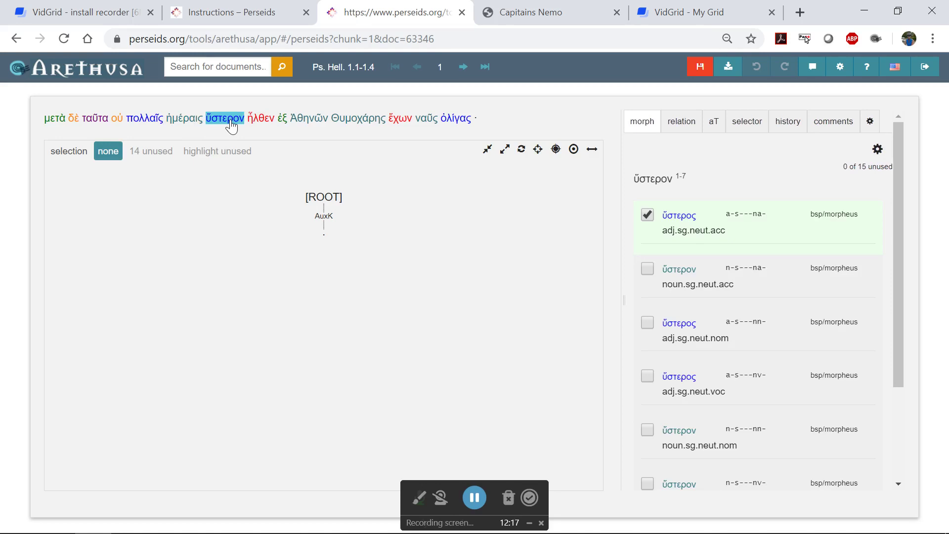
{"action": "left_click", "coordinate": [231, 125]}
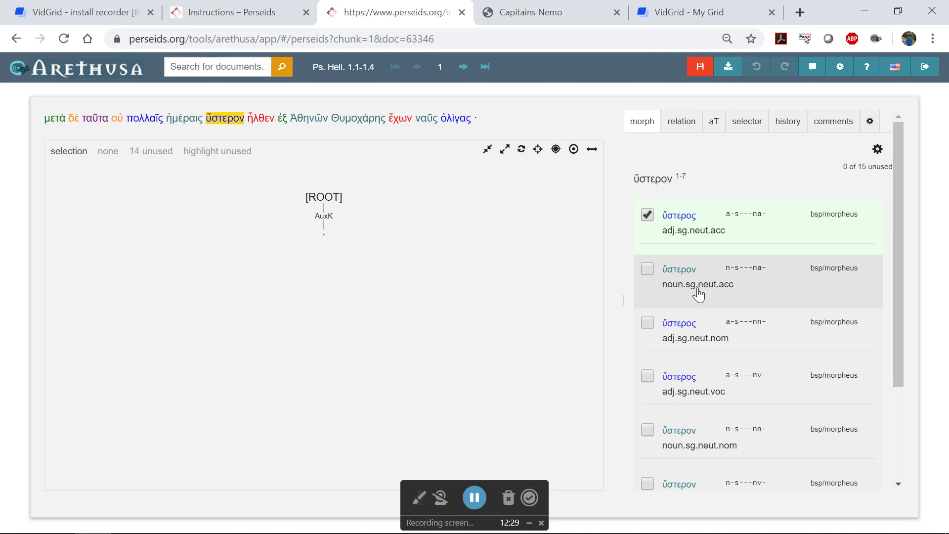
{"action": "scroll", "coordinate": [698, 295], "scroll_direction": "down", "scroll_amount": 2}
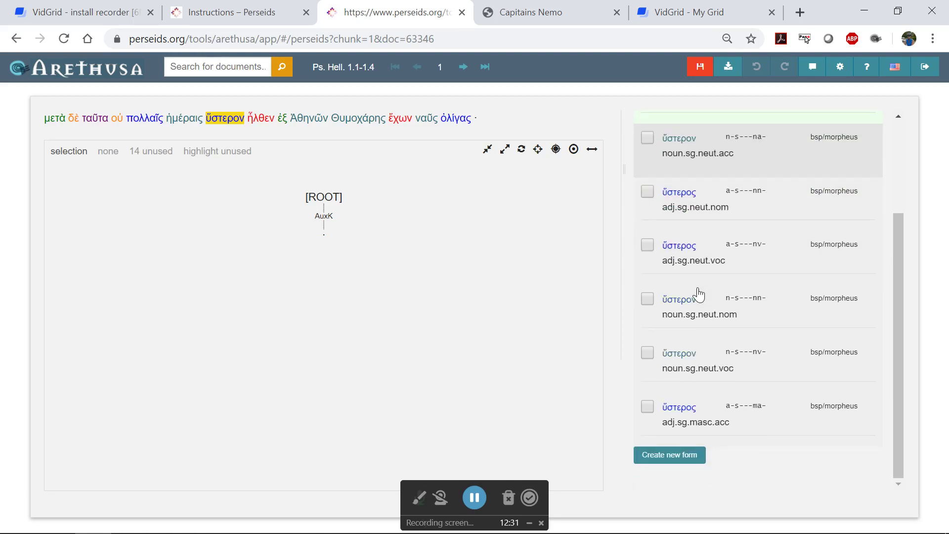
{"action": "scroll", "coordinate": [706, 299], "scroll_direction": "up", "scroll_amount": 1}
{"action": "scroll", "coordinate": [708, 302], "scroll_direction": "down", "scroll_amount": 2}
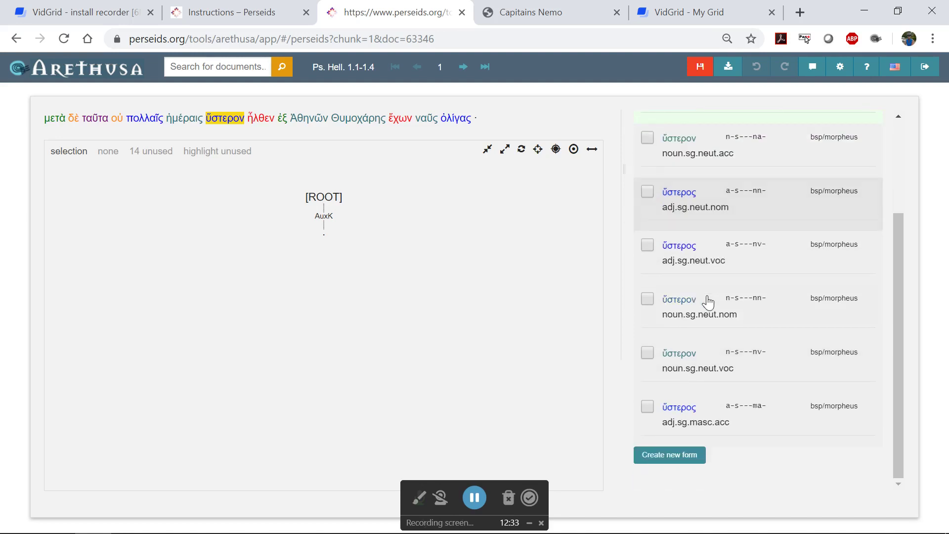
{"action": "scroll", "coordinate": [711, 303], "scroll_direction": "up", "scroll_amount": 3}
{"action": "scroll", "coordinate": [708, 277], "scroll_direction": "up", "scroll_amount": 1}
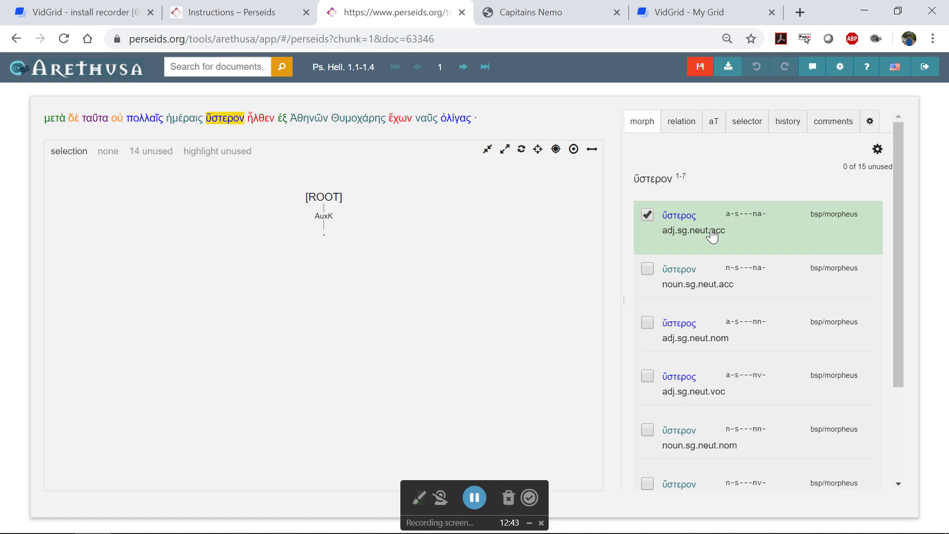
{"action": "scroll", "coordinate": [713, 236], "scroll_direction": "down", "scroll_amount": 3}
{"action": "scroll", "coordinate": [712, 237], "scroll_direction": "up", "scroll_amount": 3}
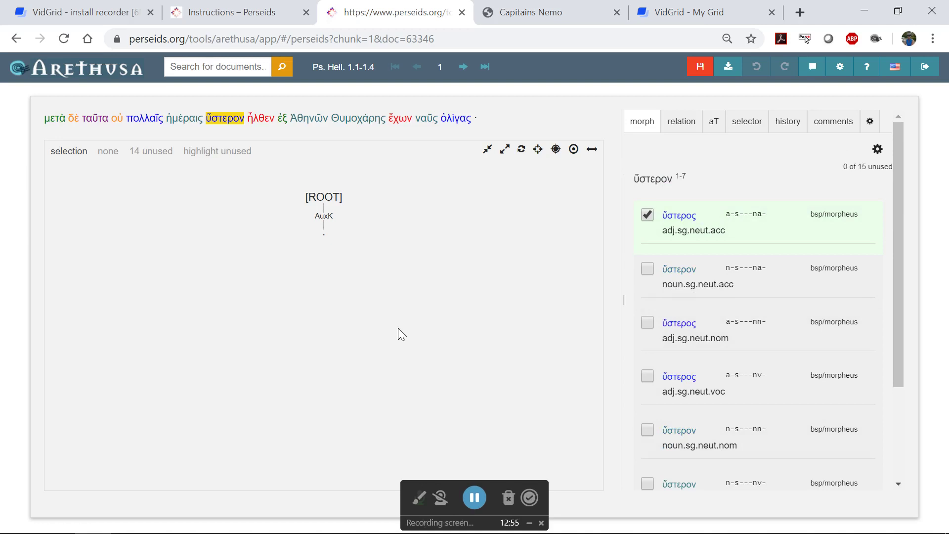
Deselect ὕστερον, then examine the morphological forms of ἦλθεν and Ἀθηνῶν, selecting and deselecting each word.
{"action": "left_click", "coordinate": [230, 120]}
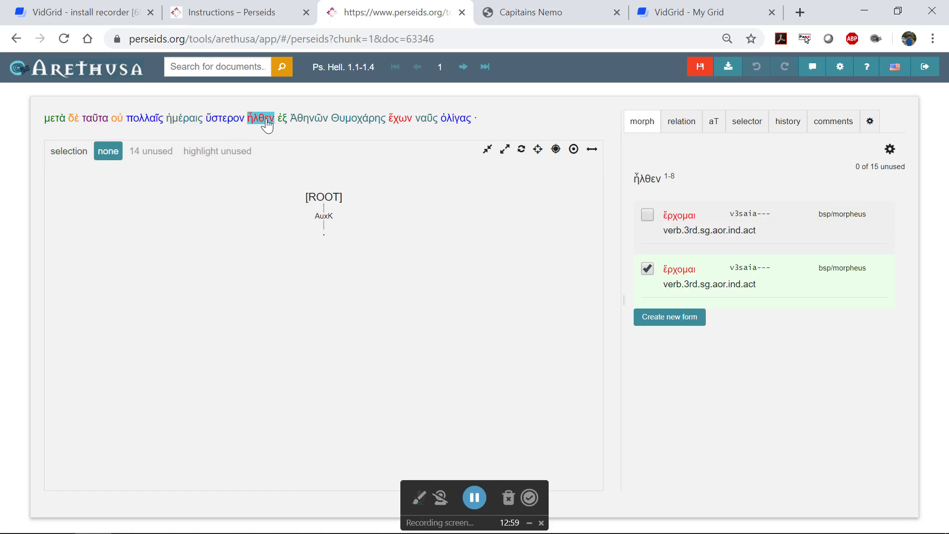
{"action": "left_click", "coordinate": [264, 120]}
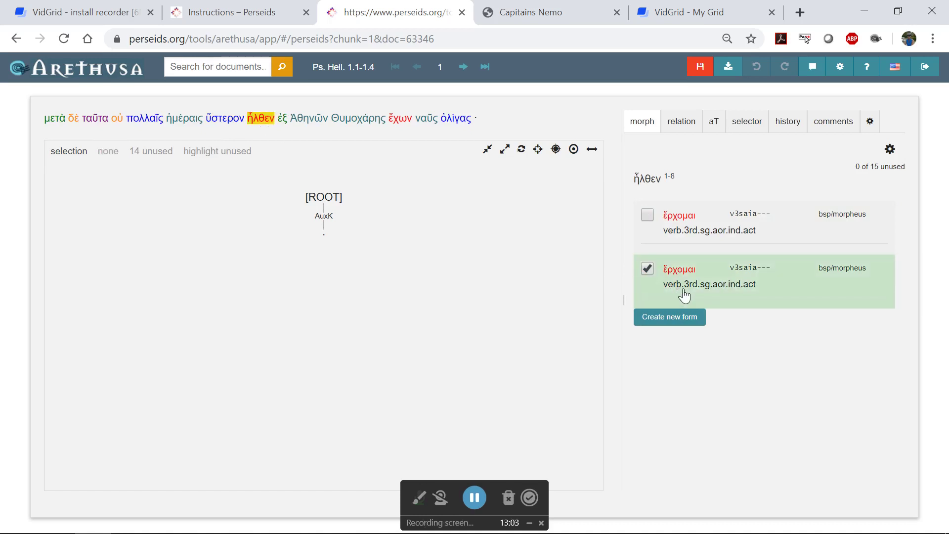
{"action": "left_click", "coordinate": [256, 124]}
{"action": "left_click", "coordinate": [301, 124]}
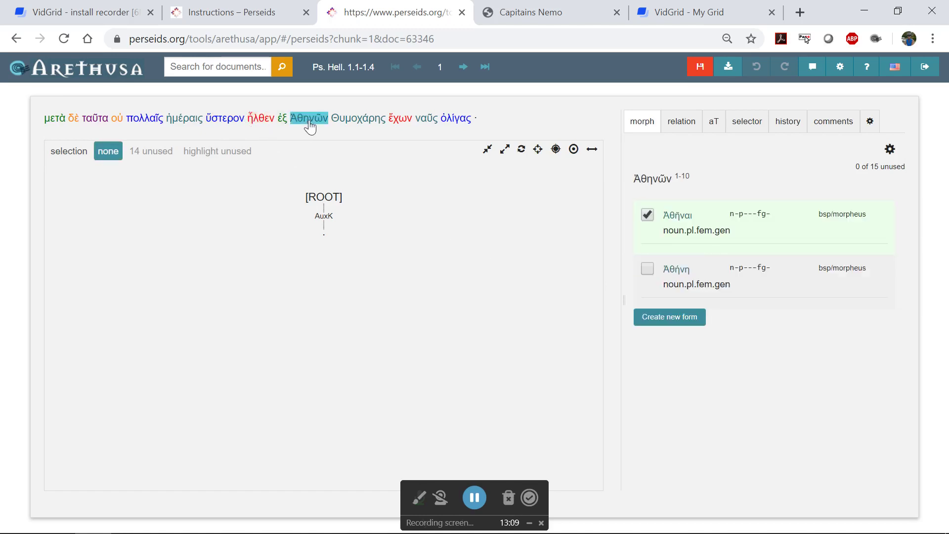
{"action": "left_click", "coordinate": [309, 121]}
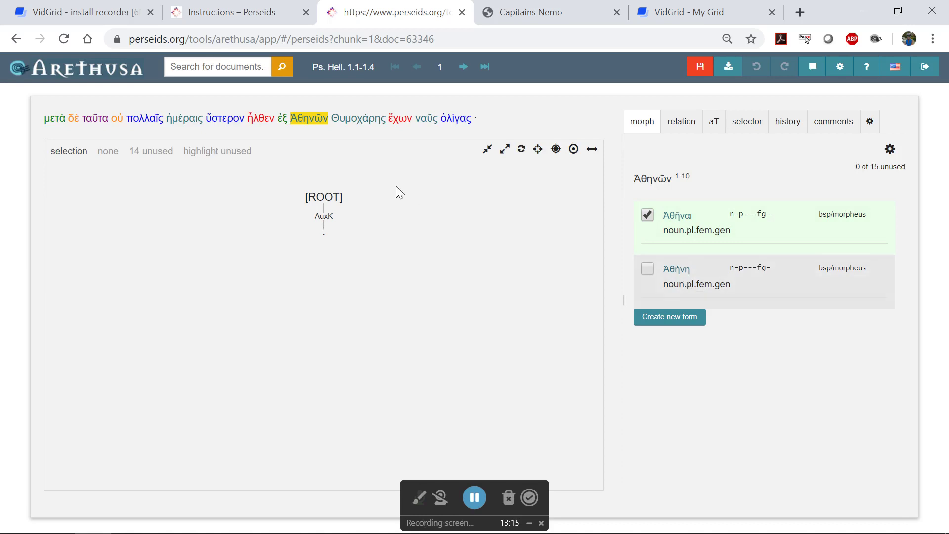
{"action": "left_click", "coordinate": [313, 121]}
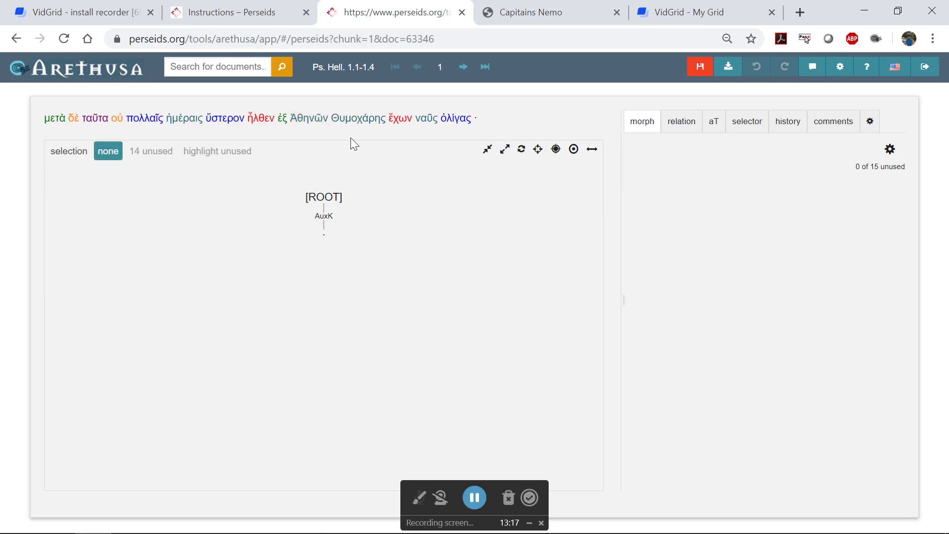
View the morphological forms of ναῦς, deselect it, and select ἔχων to examine its forms.
{"action": "left_click", "coordinate": [427, 121]}
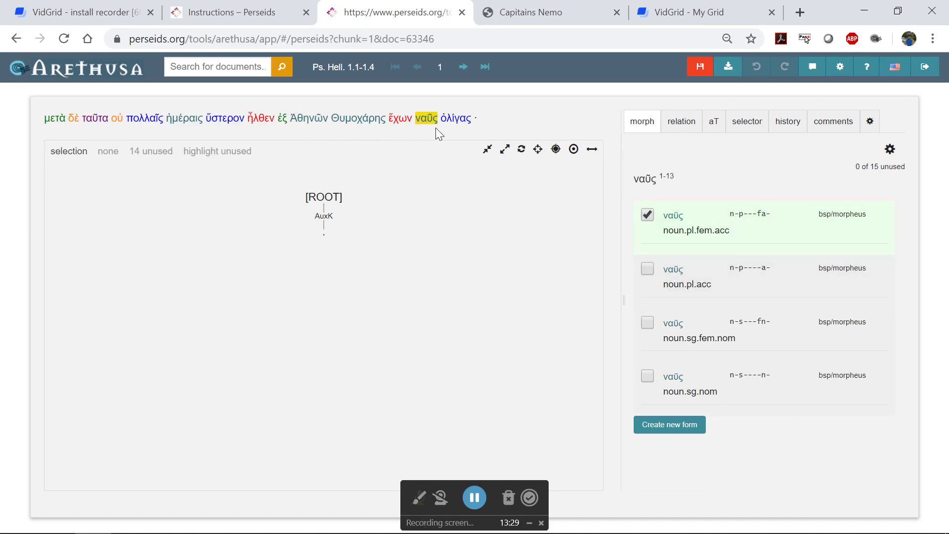
{"action": "left_click", "coordinate": [422, 118]}
{"action": "left_click", "coordinate": [409, 123]}
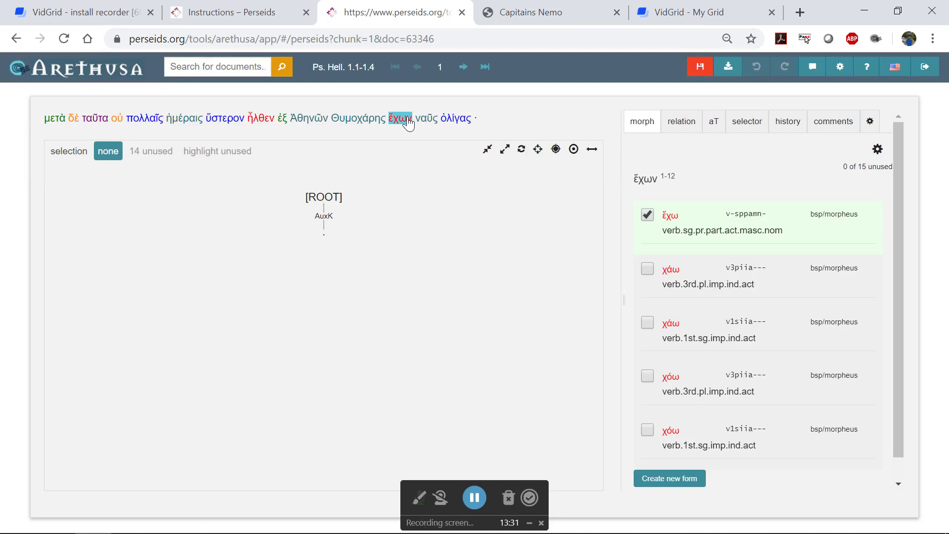
{"action": "left_click", "coordinate": [408, 122]}
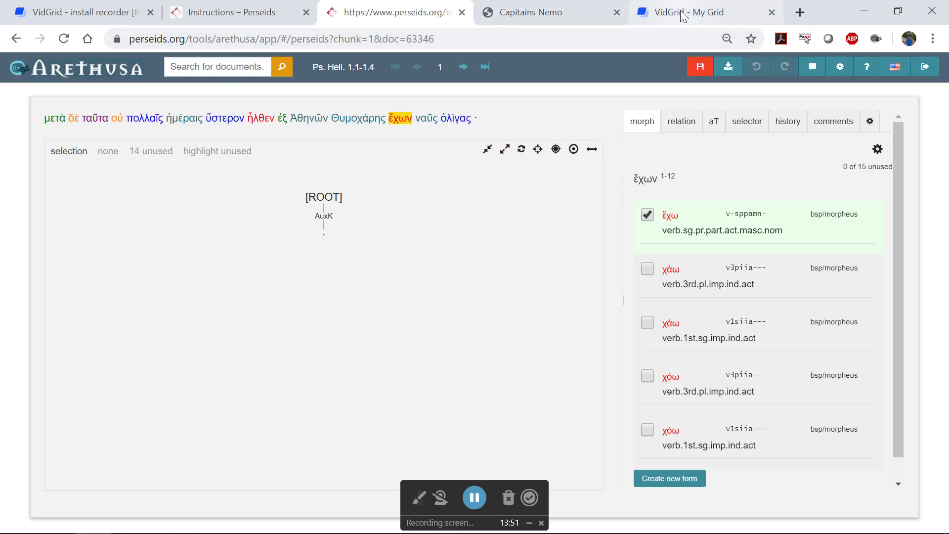
Open the Perseus Greek and Roman collection in a new browser tab and go to the Greek text of Xenophon's Hellenica.
{"action": "left_click", "coordinate": [800, 12]}
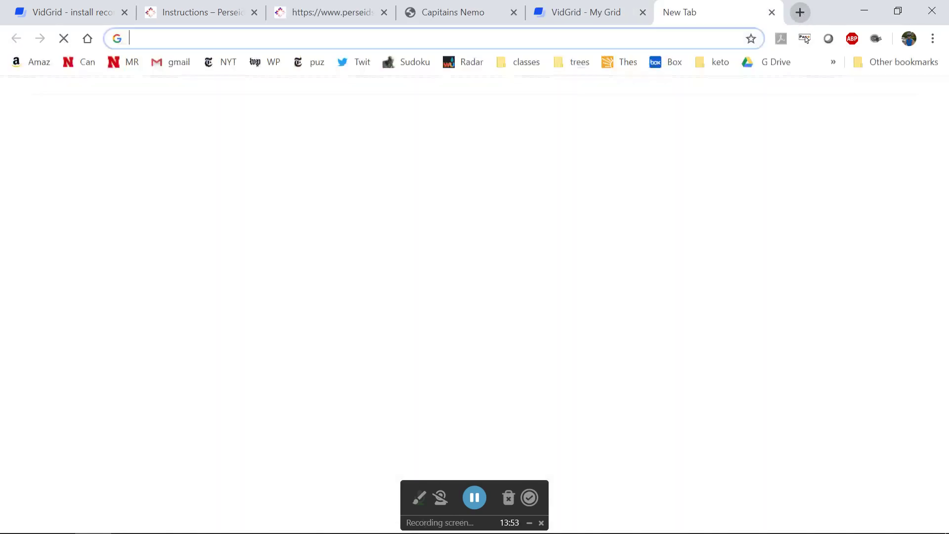
{"action": "left_click", "coordinate": [578, 64]}
{"action": "left_click", "coordinate": [579, 115]}
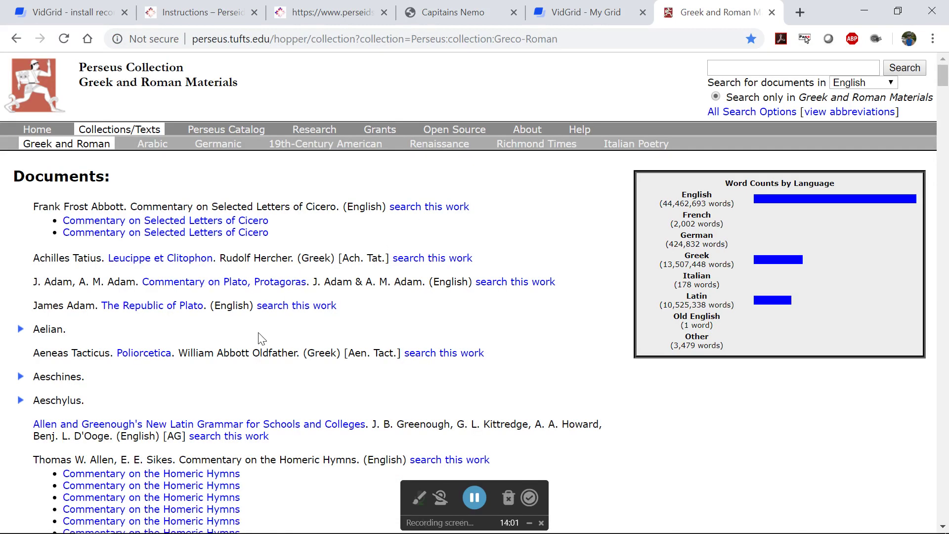
{"action": "key", "text": "End"}
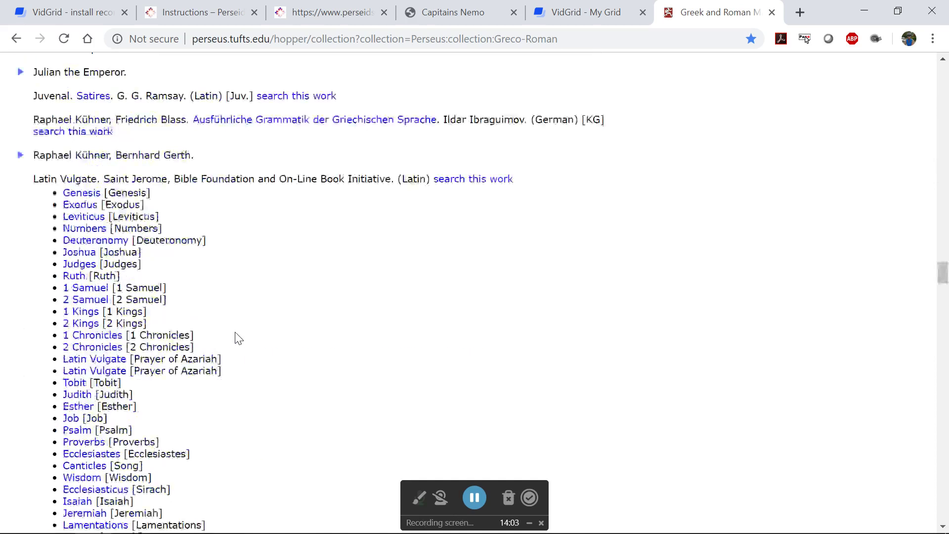
{"action": "left_click", "coordinate": [21, 516]}
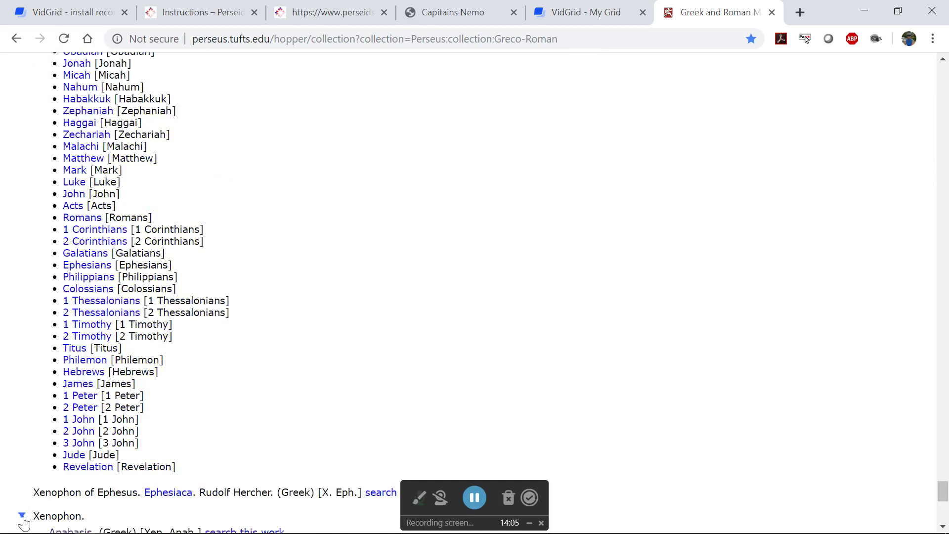
{"action": "scroll", "coordinate": [70, 445], "scroll_direction": "down", "scroll_amount": 5}
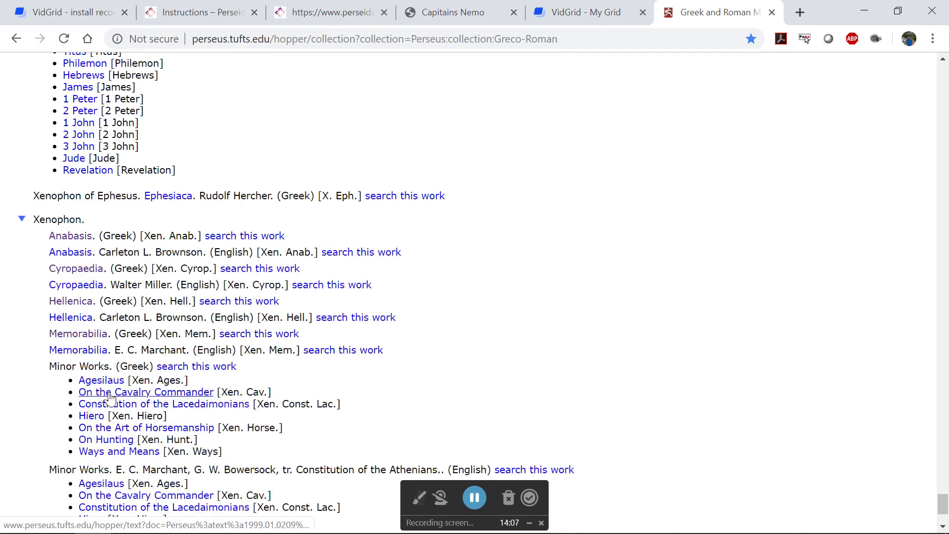
{"action": "left_click", "coordinate": [87, 304]}
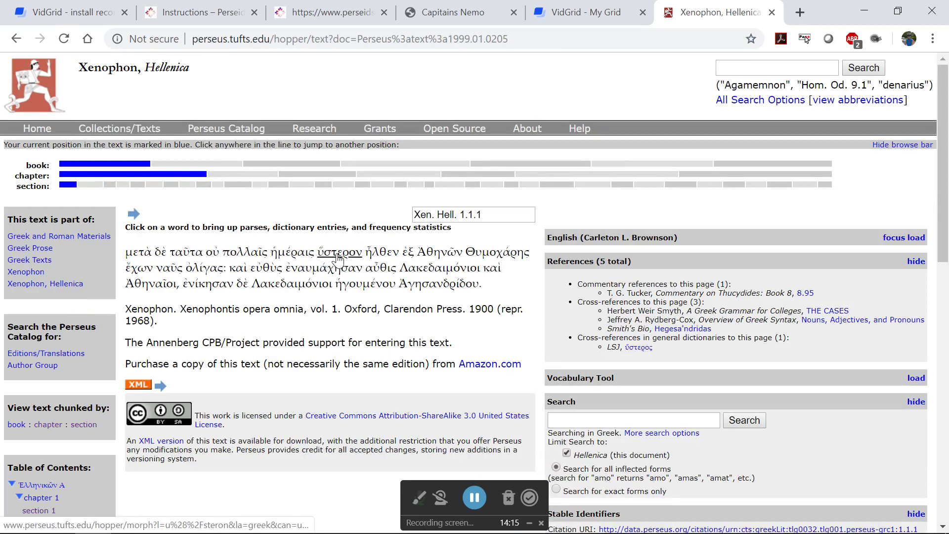
Look up ὕστερον from Hellenica 1.1.1 in the Greek Word Study Tool and read the LSJ entry for ὕστερος.
{"action": "left_click", "coordinate": [338, 254]}
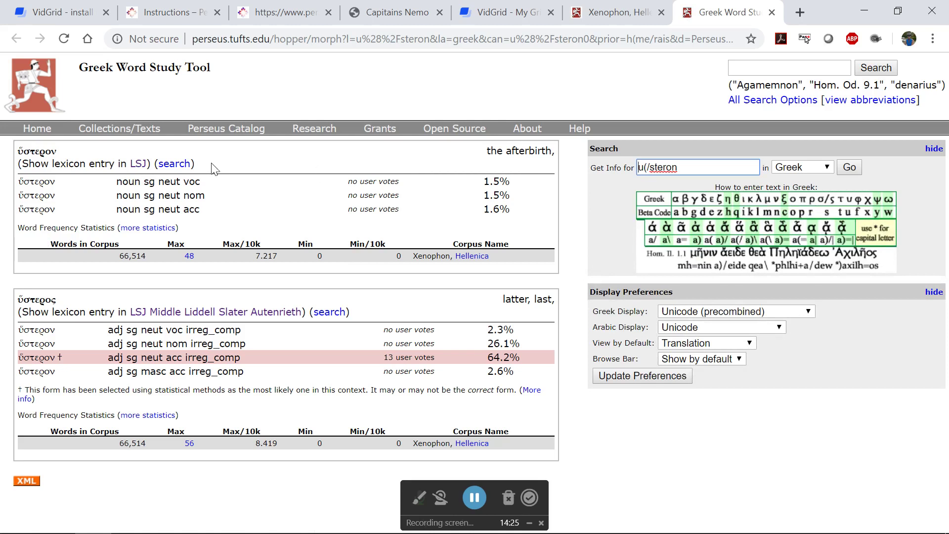
{"action": "left_click", "coordinate": [138, 312]}
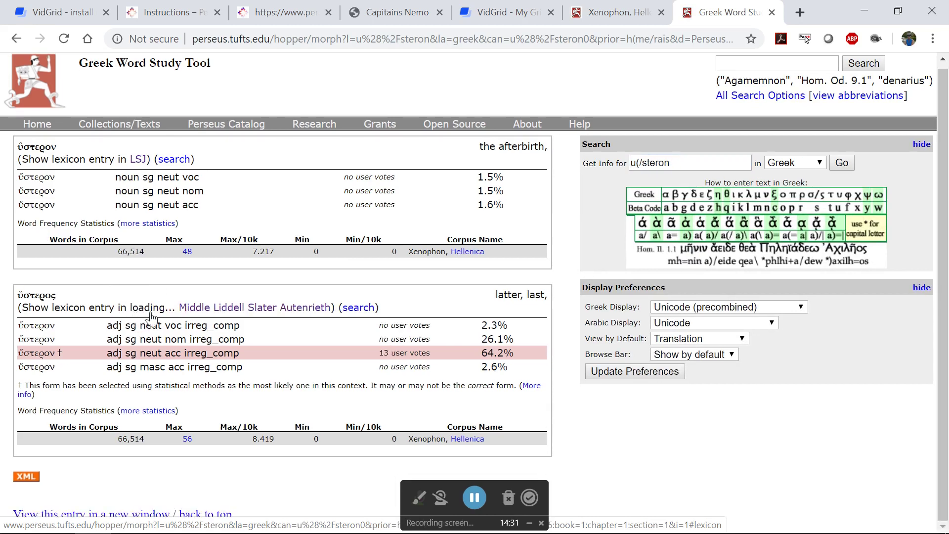
{"action": "scroll", "coordinate": [285, 218], "scroll_direction": "up", "scroll_amount": 8}
{"action": "scroll", "coordinate": [283, 236], "scroll_direction": "up", "scroll_amount": 2}
{"action": "scroll", "coordinate": [283, 236], "scroll_direction": "down", "scroll_amount": 15}
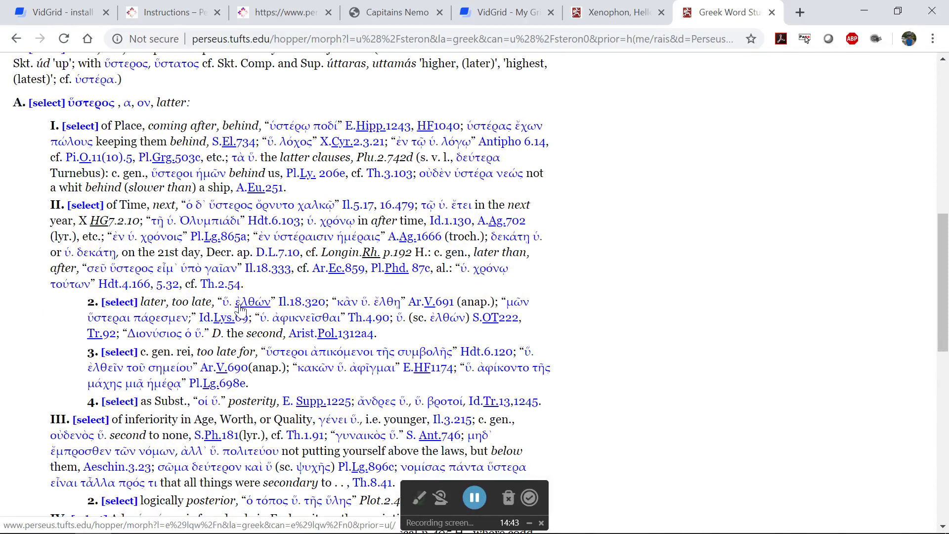
{"action": "scroll", "coordinate": [241, 307], "scroll_direction": "down", "scroll_amount": 6}
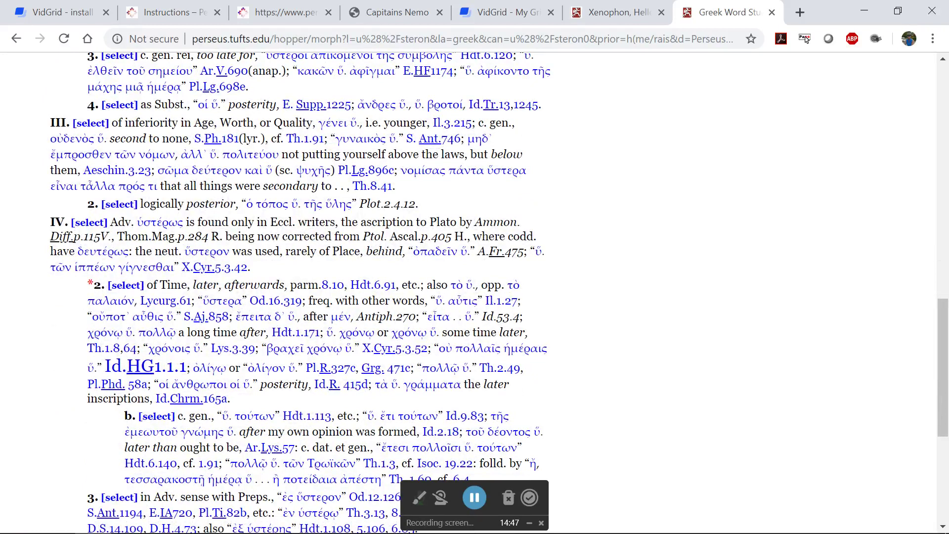
{"action": "scroll", "coordinate": [302, 311], "scroll_direction": "down", "scroll_amount": 6}
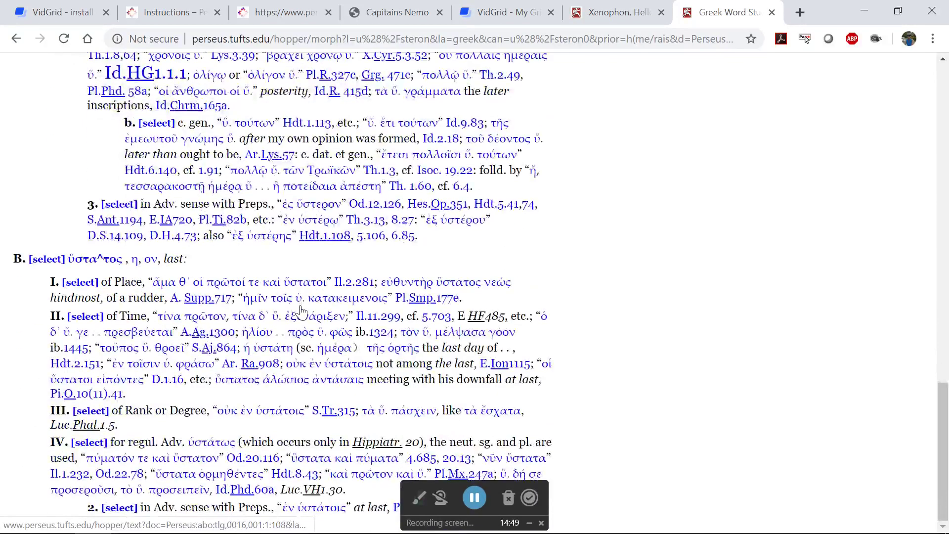
Return to the parses of ὕστερον and read the Middle Liddell entry for ὕστερος.
{"action": "scroll", "coordinate": [303, 311], "scroll_direction": "up", "scroll_amount": 20}
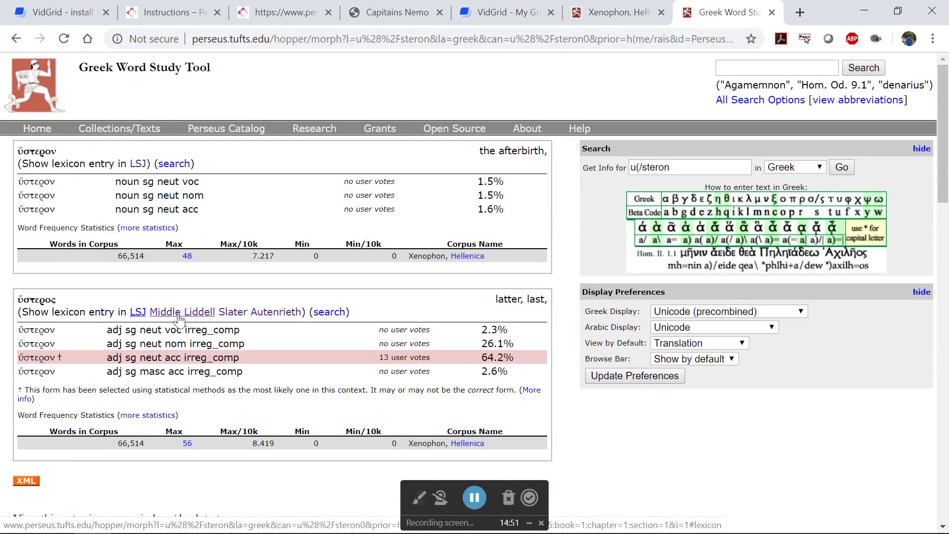
{"action": "left_click", "coordinate": [177, 313]}
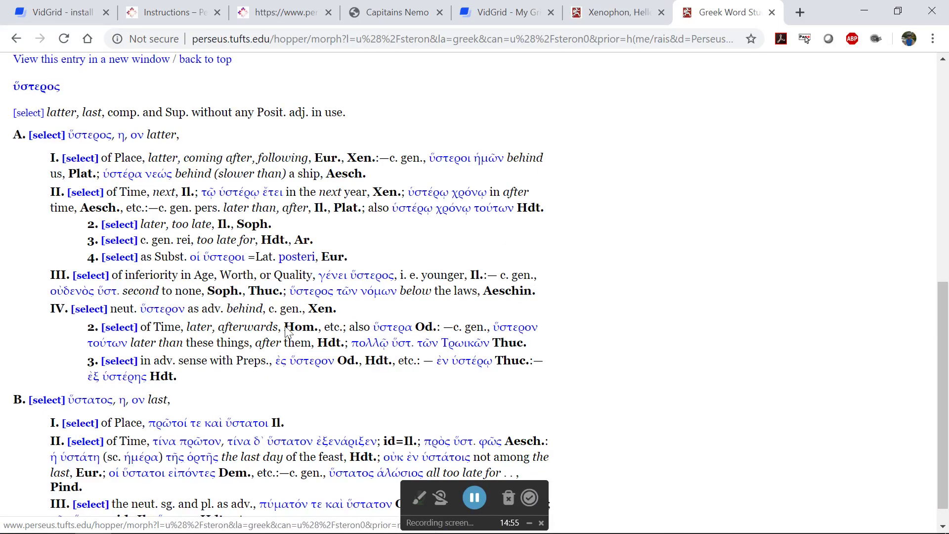
{"action": "key", "text": "Down"}
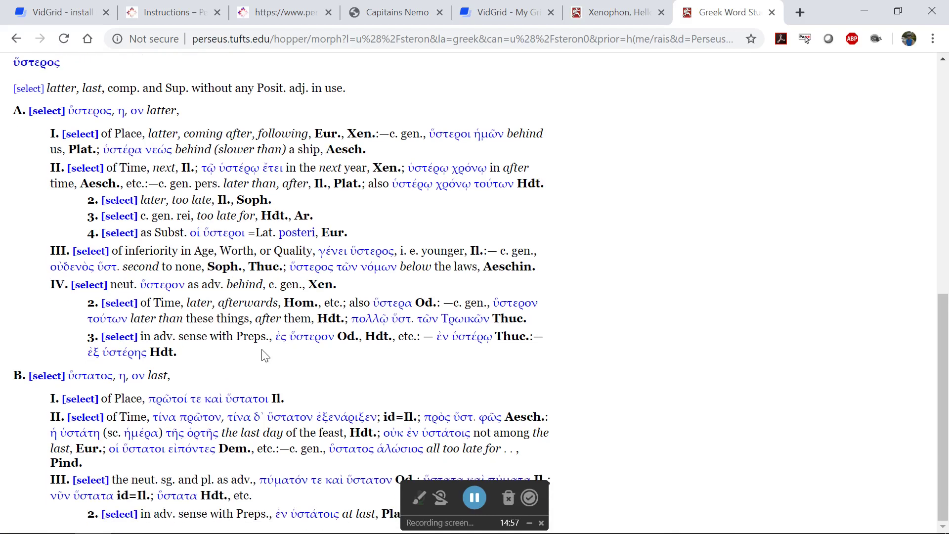
Review the possible parses of ὕστερον against the Middle Liddell entry for ὕστερος.
{"action": "scroll", "coordinate": [227, 227], "scroll_direction": "up", "scroll_amount": 6}
{"action": "scroll", "coordinate": [227, 269], "scroll_direction": "up", "scroll_amount": 4}
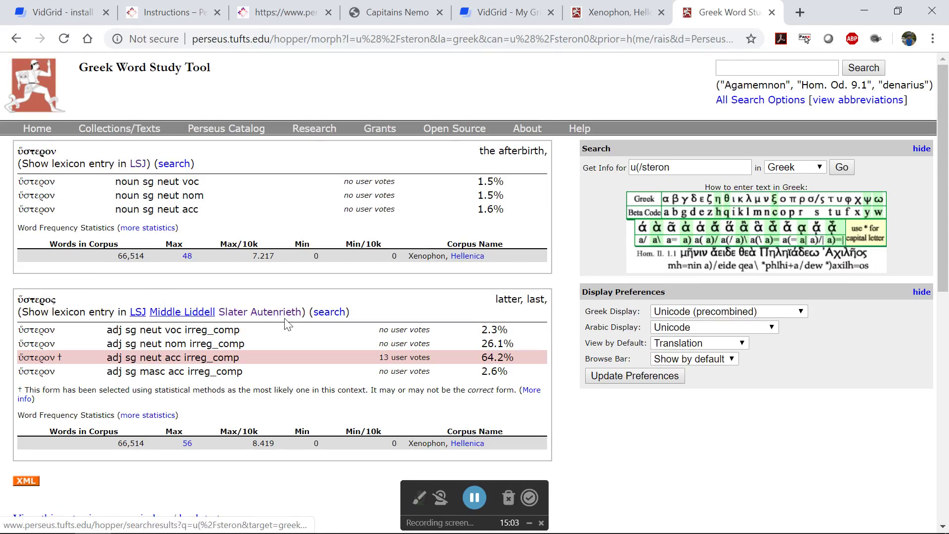
{"action": "left_click", "coordinate": [170, 321]}
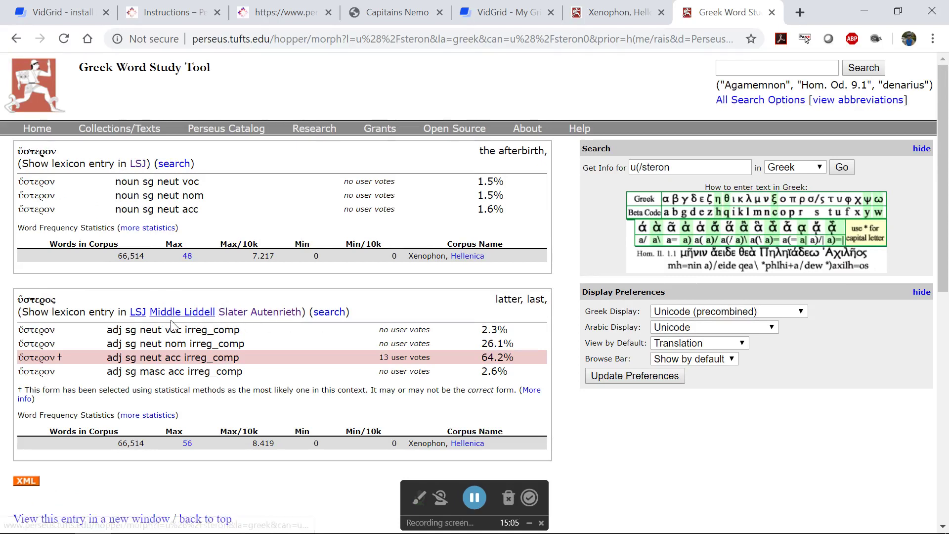
{"action": "scroll", "coordinate": [198, 223], "scroll_direction": "down", "scroll_amount": 4}
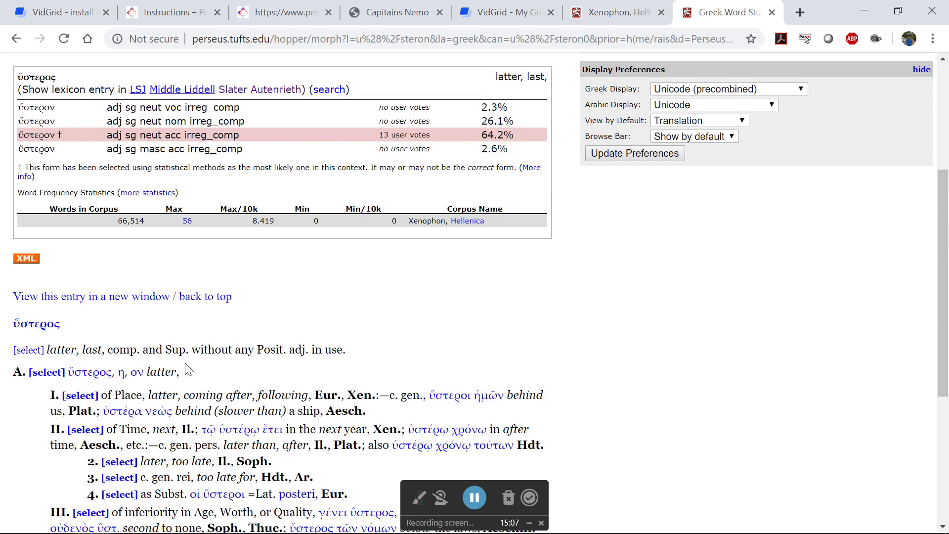
Return to the Greek text of Hellenica, load Brownson's English translation of 1.1.1, and advance to section 1.1.2.
{"action": "left_click", "coordinate": [605, 18]}
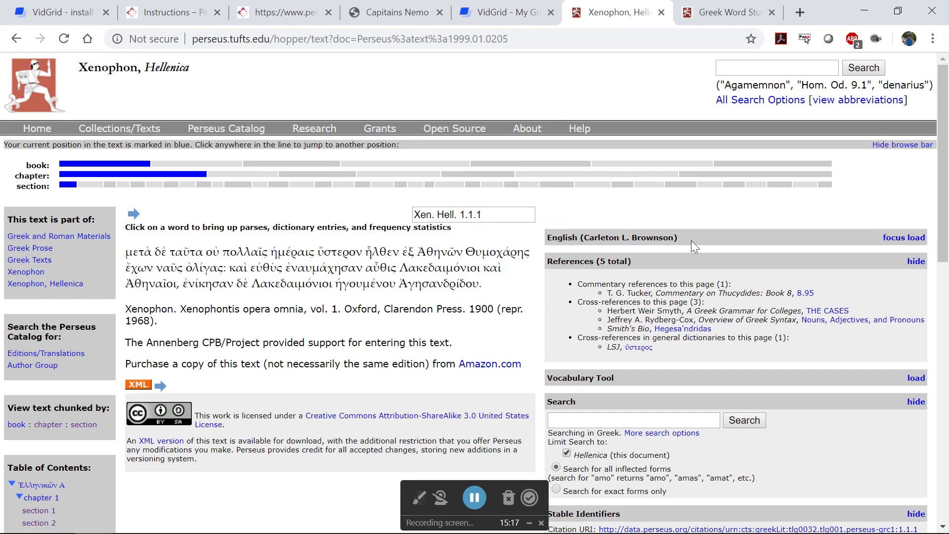
{"action": "left_click", "coordinate": [917, 239]}
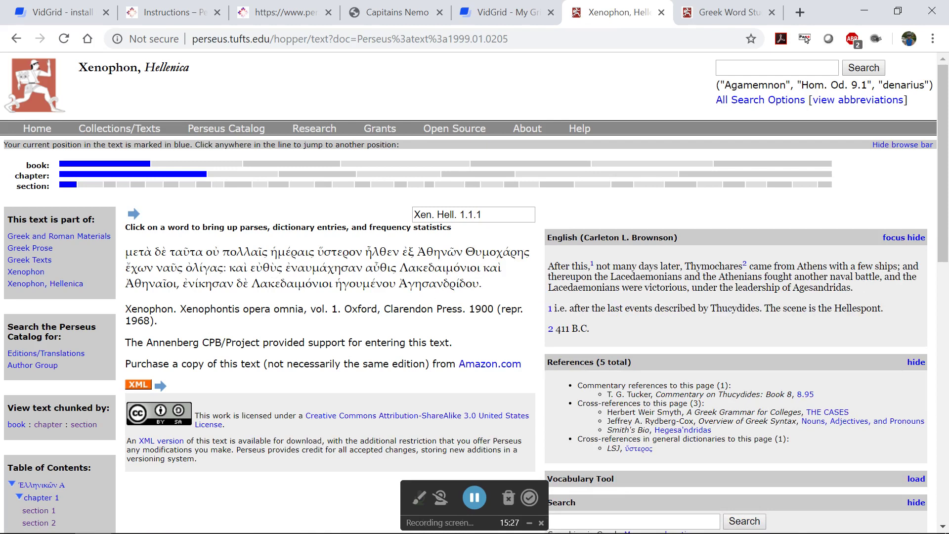
{"action": "left_click", "coordinate": [131, 214]}
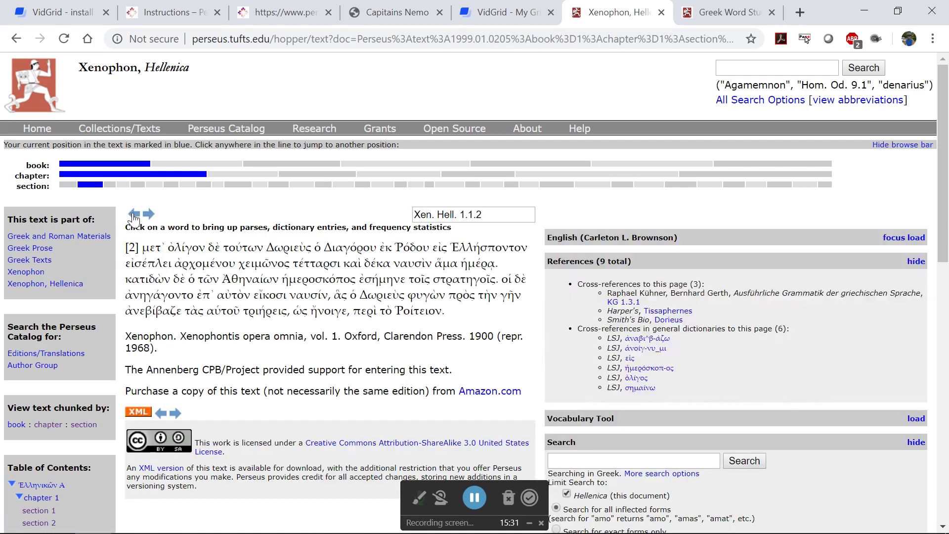
Change the citation to Xen. Hell. 1.1 to display the whole chapter, and skim its Greek text.
{"action": "left_click", "coordinate": [480, 215]}
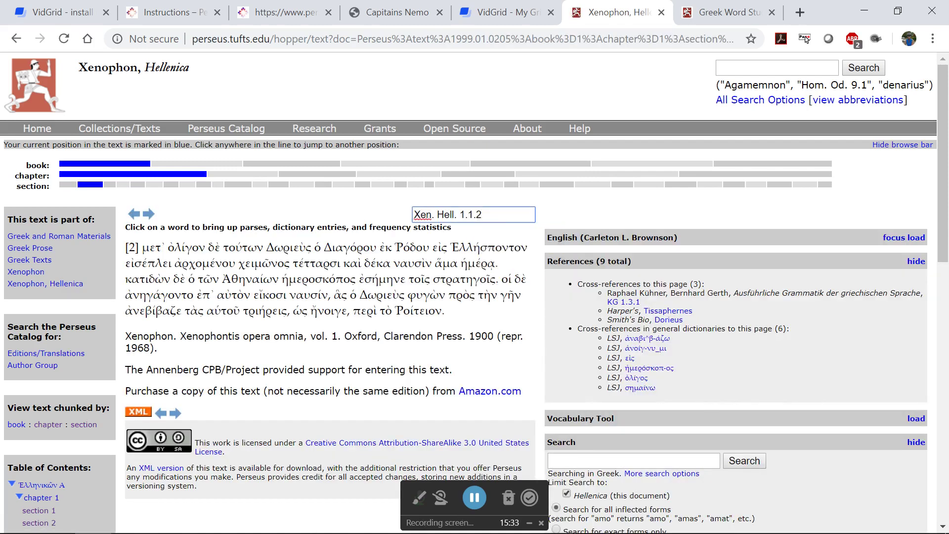
{"action": "key", "text": "BackSpace"}
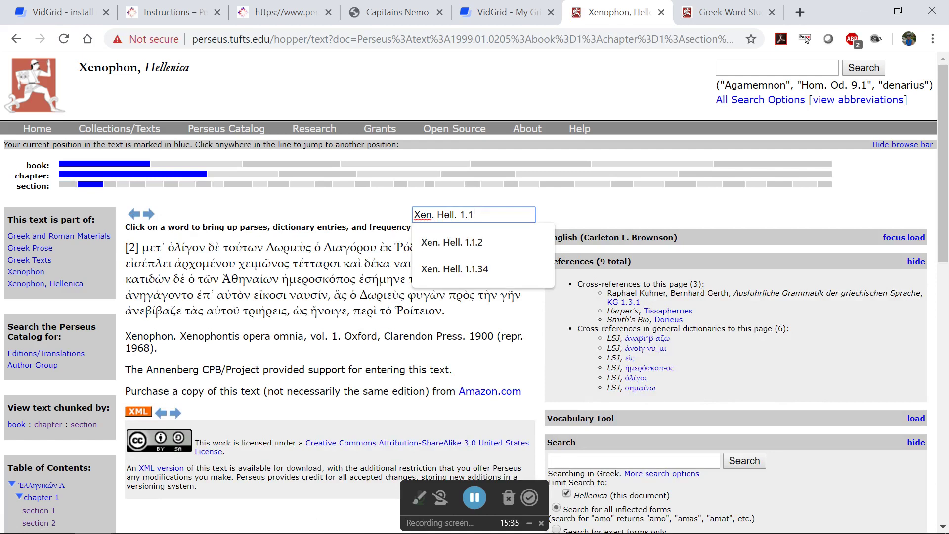
{"action": "key", "text": "Return"}
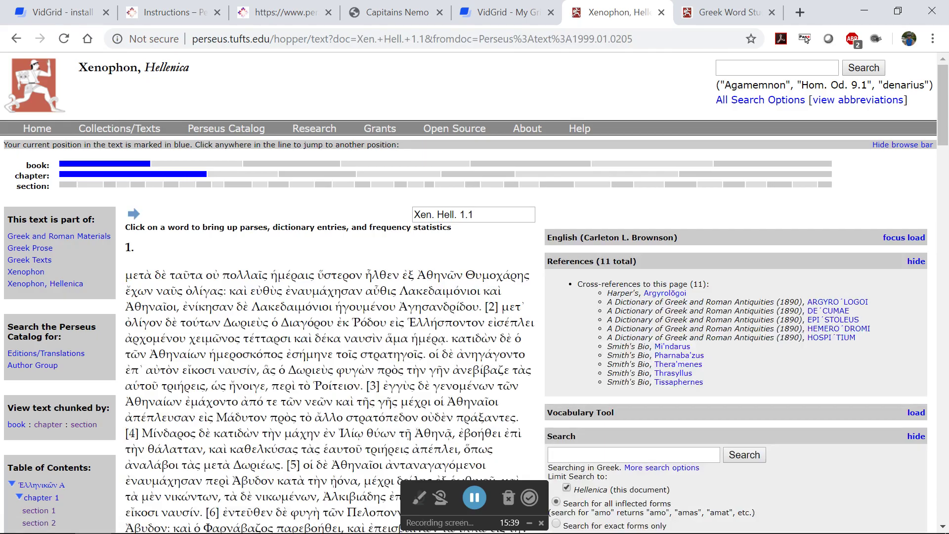
{"action": "scroll", "coordinate": [248, 315], "scroll_direction": "down", "scroll_amount": 7}
{"action": "scroll", "coordinate": [248, 315], "scroll_direction": "down", "scroll_amount": 20}
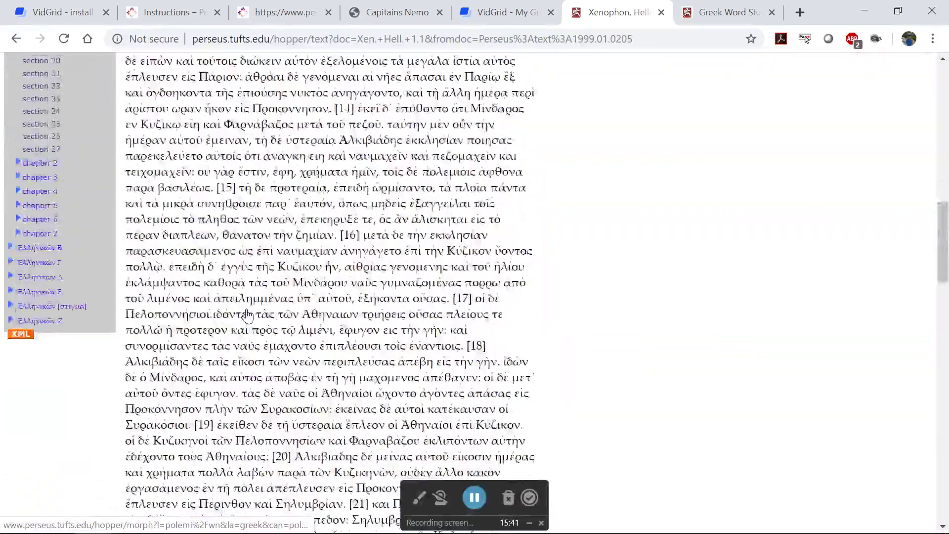
{"action": "scroll", "coordinate": [247, 315], "scroll_direction": "down", "scroll_amount": 12}
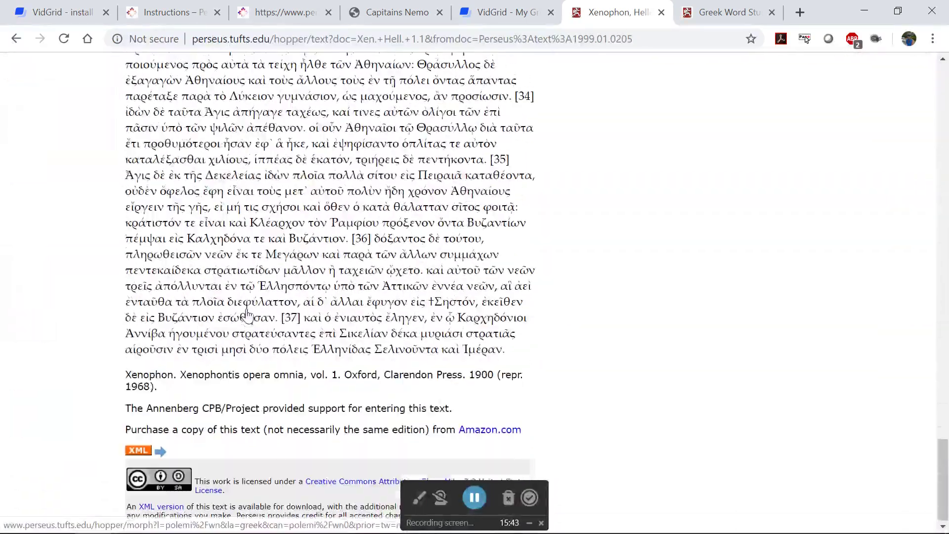
{"action": "scroll", "coordinate": [248, 315], "scroll_direction": "up", "scroll_amount": 20}
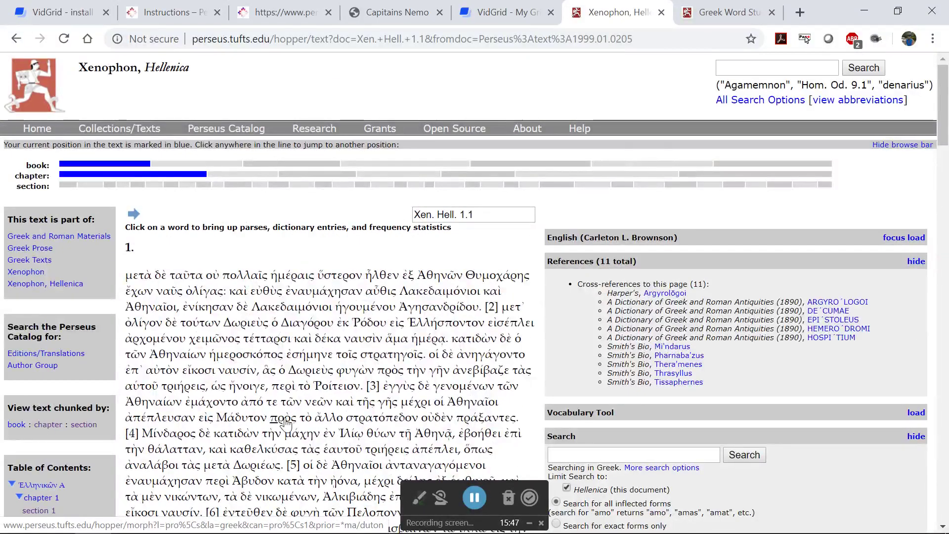
Look up πρὸς from section 3 in the Greek Word Study Tool and read its LSJ entry.
{"action": "left_click", "coordinate": [292, 418]}
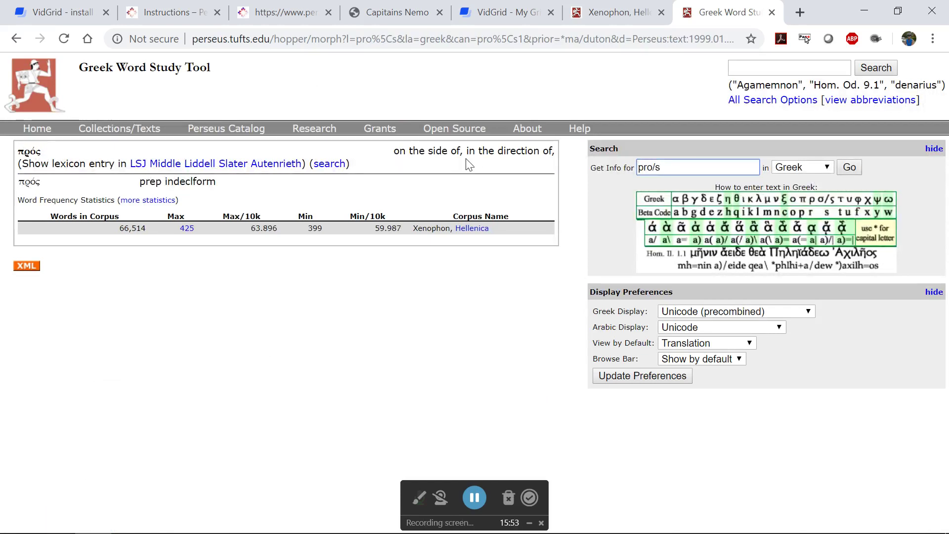
{"action": "left_click", "coordinate": [135, 165]}
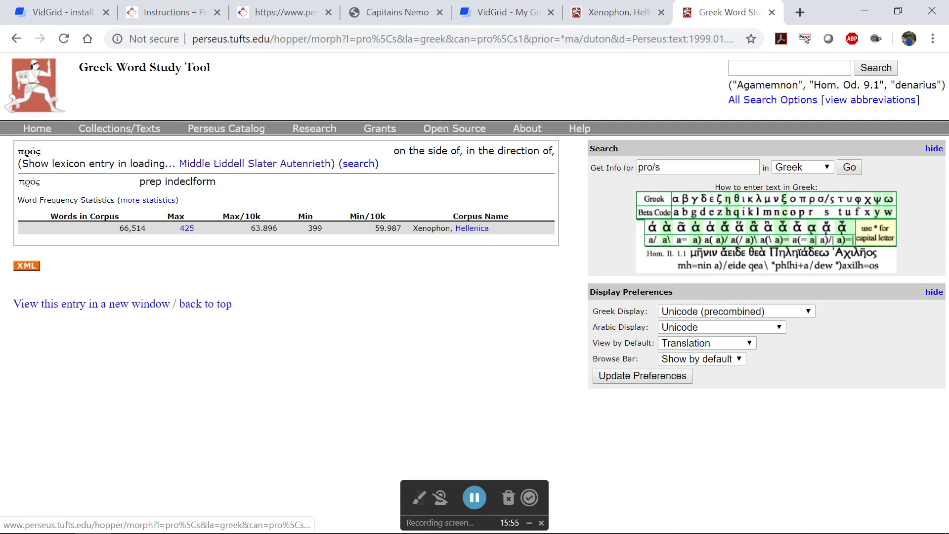
{"action": "scroll", "coordinate": [224, 374], "scroll_direction": "down", "scroll_amount": 10}
{"action": "scroll", "coordinate": [276, 292], "scroll_direction": "up", "scroll_amount": 15}
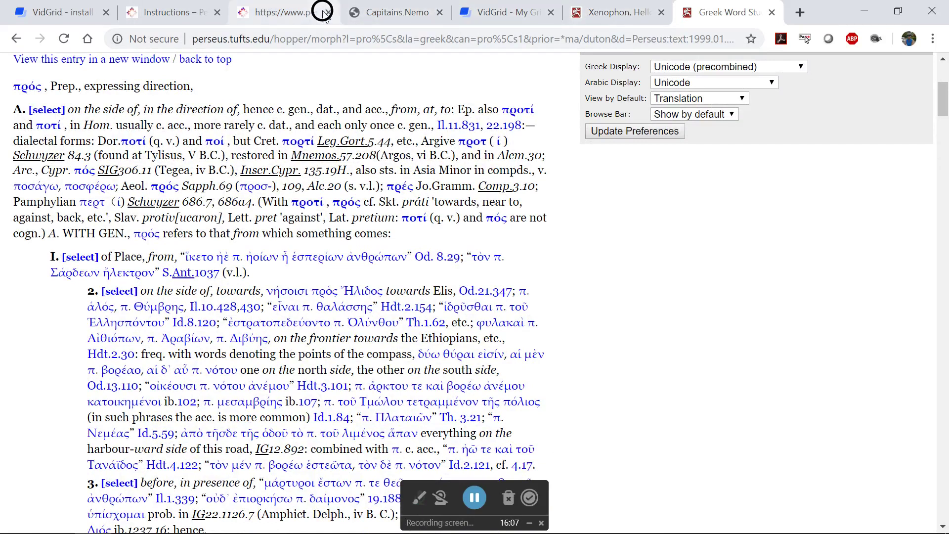
Switch back to the Arethusa treebank, clear the ἔχων selection, and attach ἦλθεν to the root.
{"action": "left_click", "coordinate": [304, 16]}
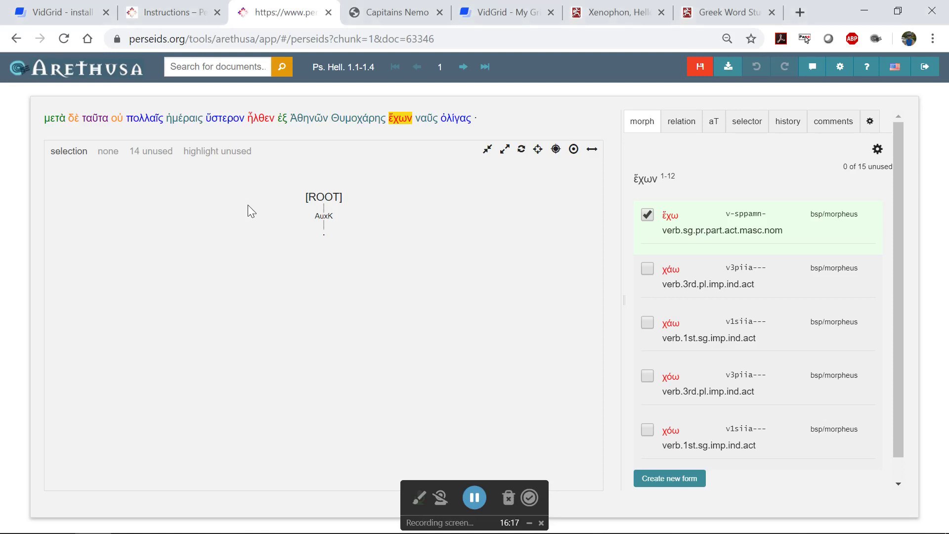
{"action": "key", "text": "Escape"}
{"action": "left_click", "coordinate": [260, 119]}
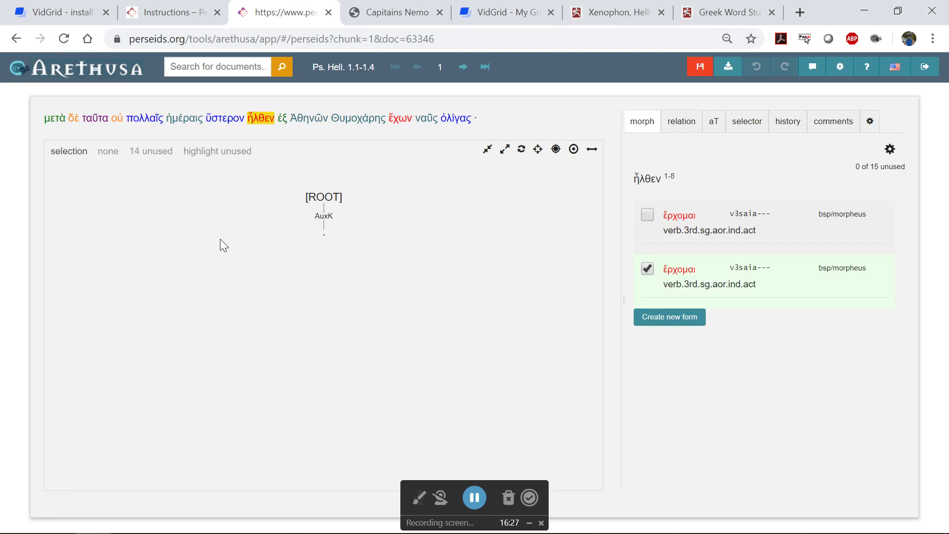
{"action": "left_click", "coordinate": [326, 197]}
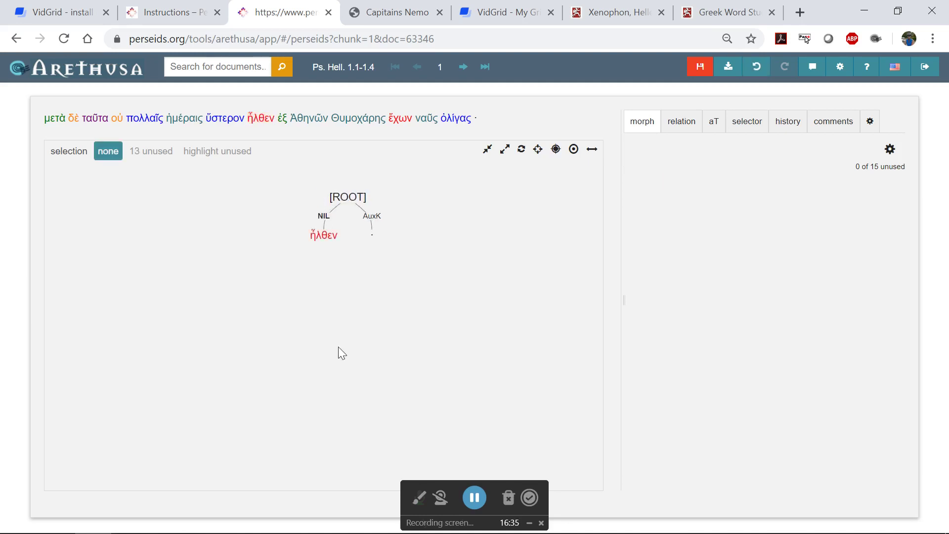
Attach ταῦτα to the preposition μετὰ as its head.
{"action": "left_click", "coordinate": [95, 118]}
{"action": "left_click", "coordinate": [73, 118]}
{"action": "left_click", "coordinate": [55, 118]}
{"action": "left_click", "coordinate": [94, 119]}
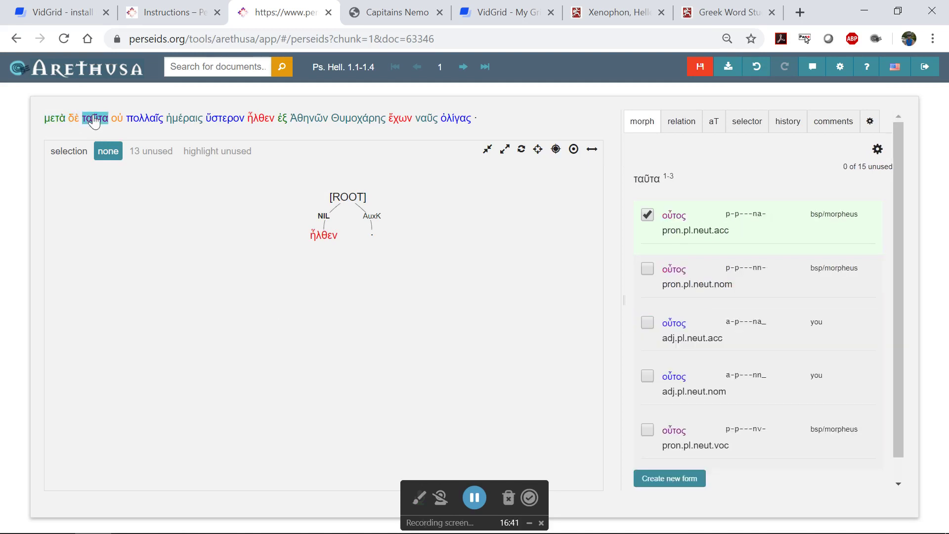
{"action": "left_click", "coordinate": [94, 119]}
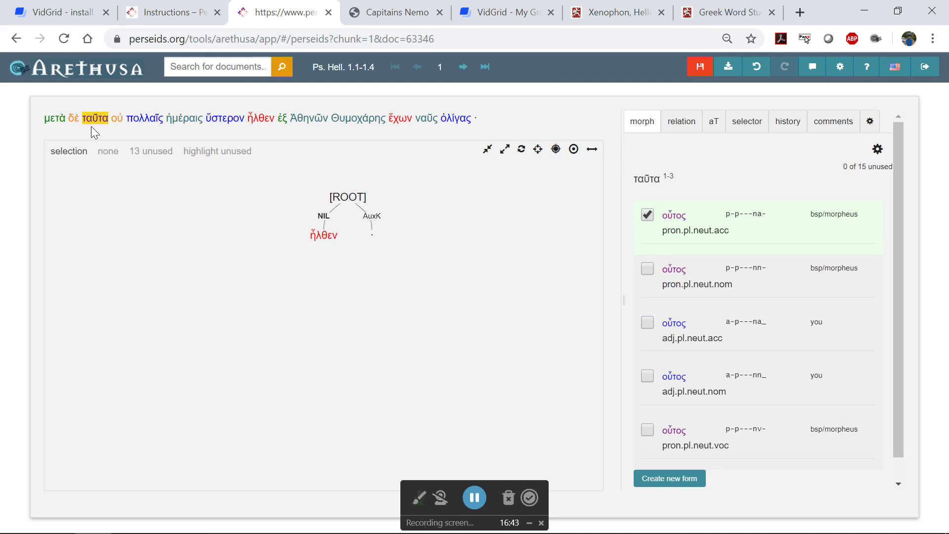
{"action": "left_click", "coordinate": [55, 120], "text": "ctrl"}
{"action": "left_click", "coordinate": [55, 124]}
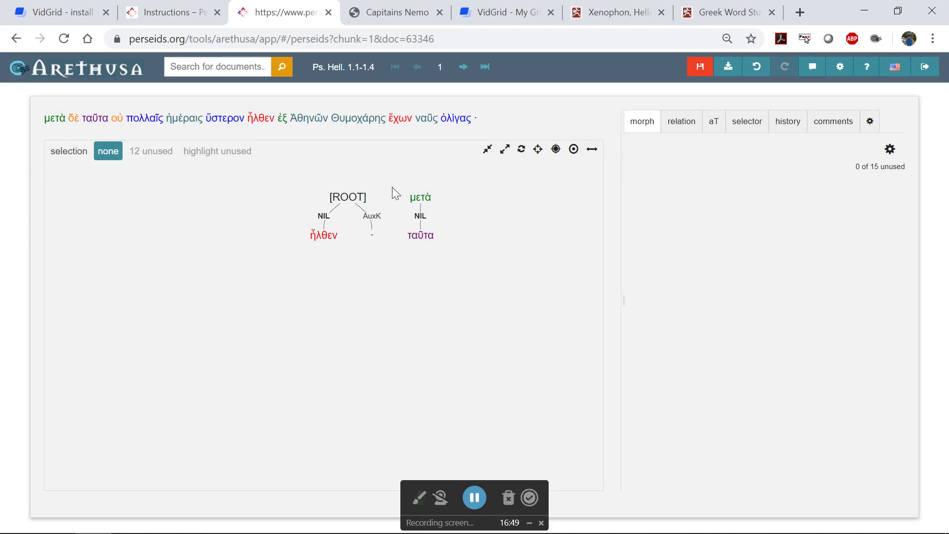
Attach μετὰ, together with its dependent ταῦτα, to the verb ἦλθεν.
{"action": "left_click", "coordinate": [421, 198]}
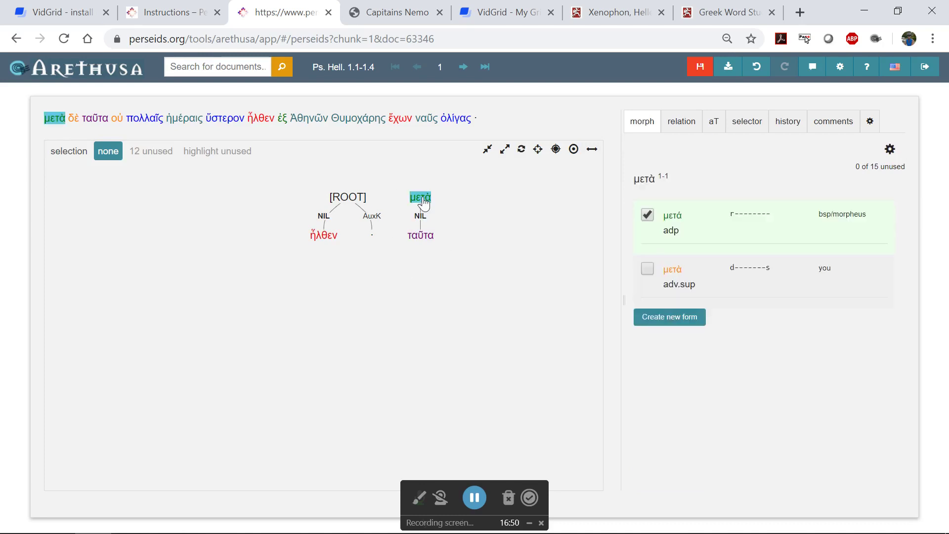
{"action": "left_click", "coordinate": [322, 235]}
{"action": "left_click", "coordinate": [152, 282]}
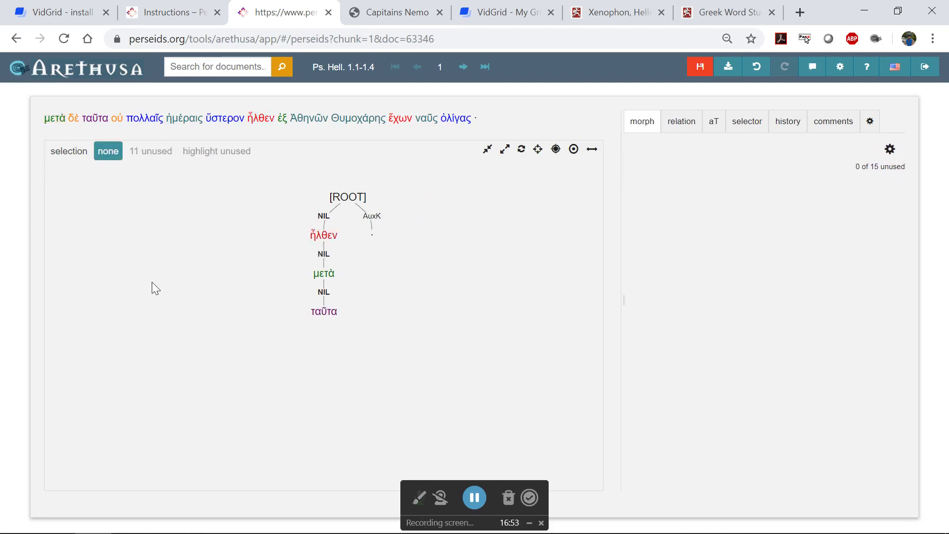
Attach πολλαῖς to ἡμέραις and the negative οὐ to πολλαῖς.
{"action": "left_click", "coordinate": [144, 119]}
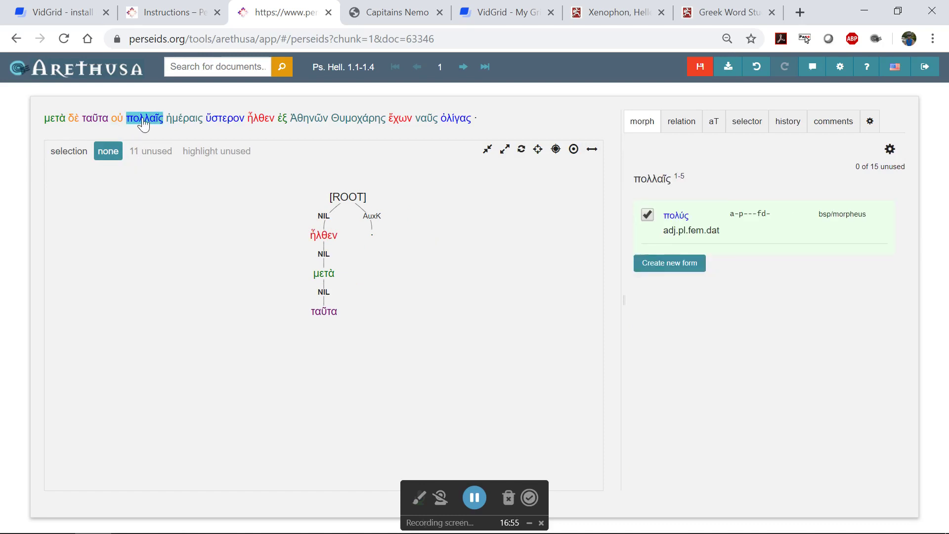
{"action": "left_click", "coordinate": [187, 118]}
{"action": "left_click", "coordinate": [117, 119]}
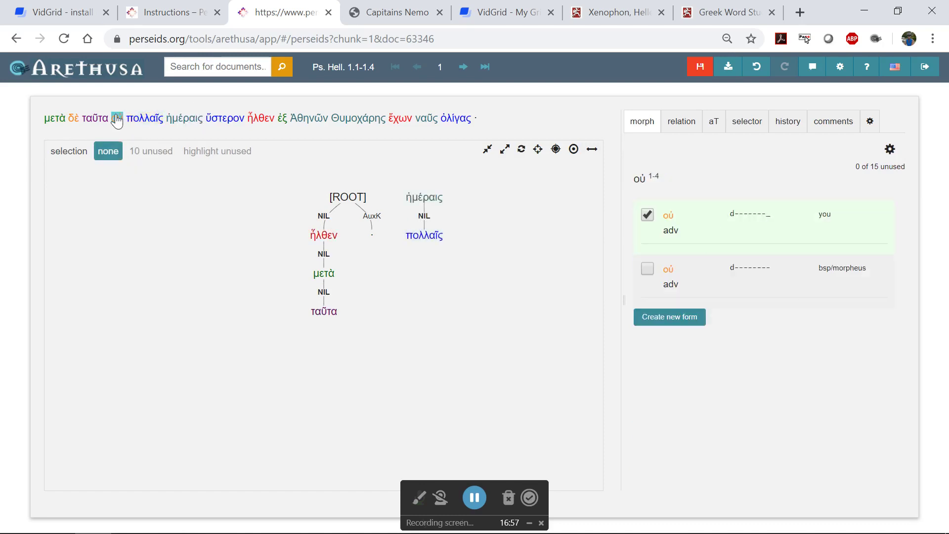
{"action": "left_click", "coordinate": [147, 119]}
Attach ἡμέραις to ὕστερον and ὕστερον to the verb ἦλθεν.
{"action": "left_click", "coordinate": [184, 119]}
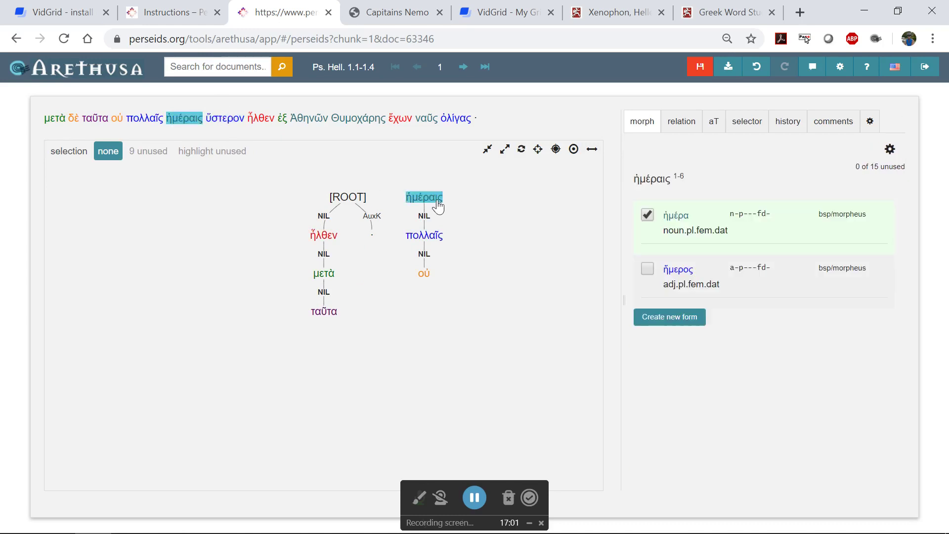
{"action": "left_click", "coordinate": [226, 119]}
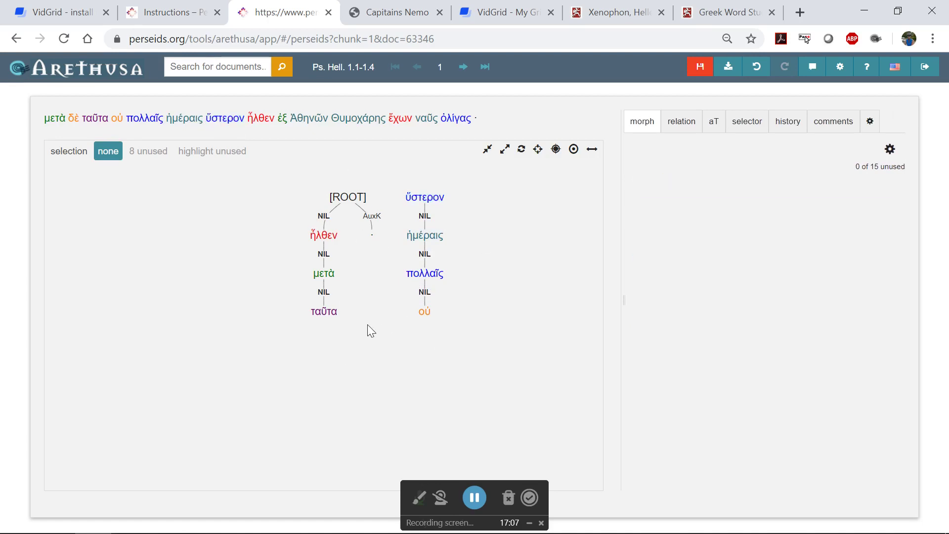
{"action": "left_click", "coordinate": [430, 197]}
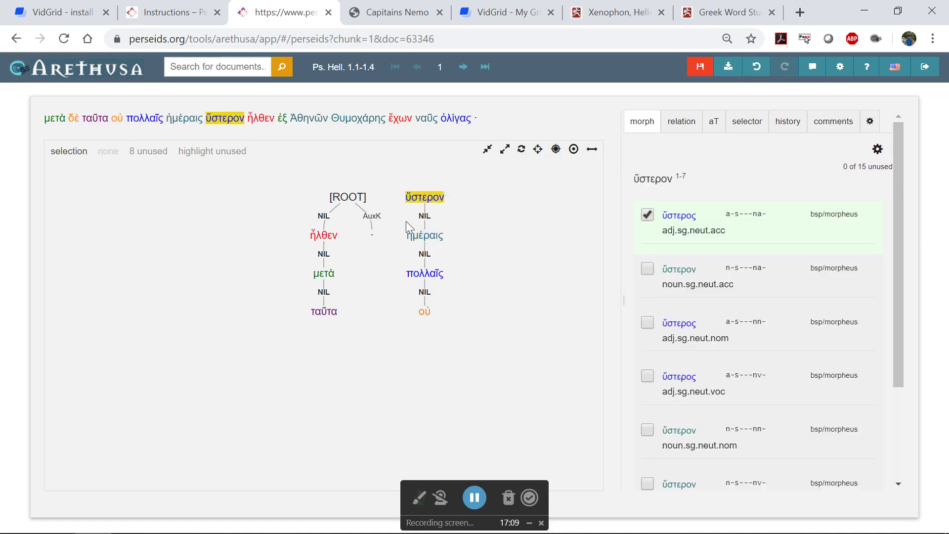
{"action": "left_click", "coordinate": [318, 233]}
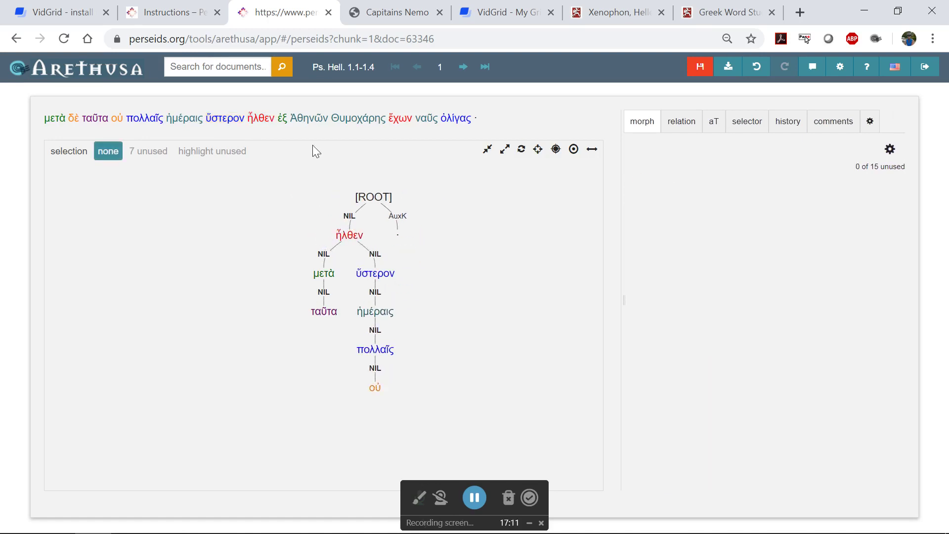
Attach Θυμοχάρης to the verb ἦλθεν.
{"action": "left_click", "coordinate": [368, 122]}
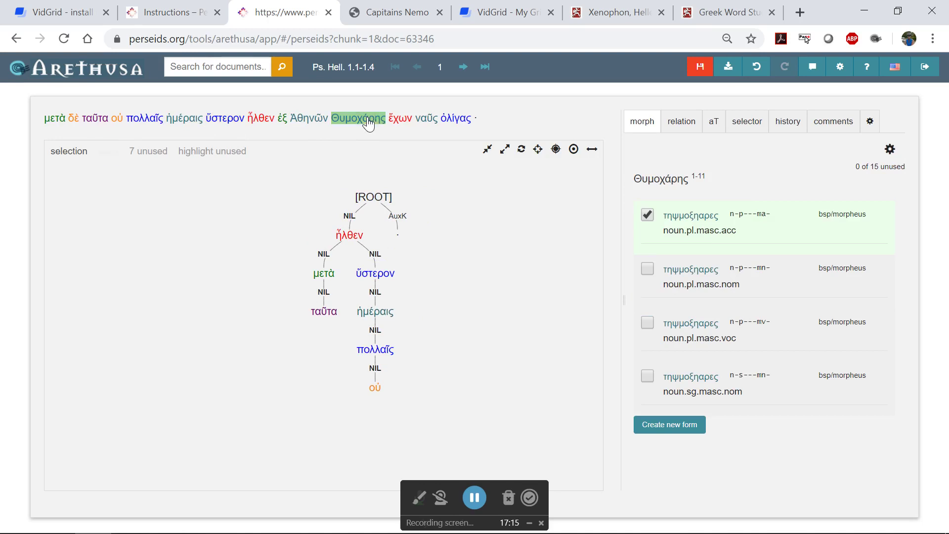
{"action": "left_click", "coordinate": [357, 235]}
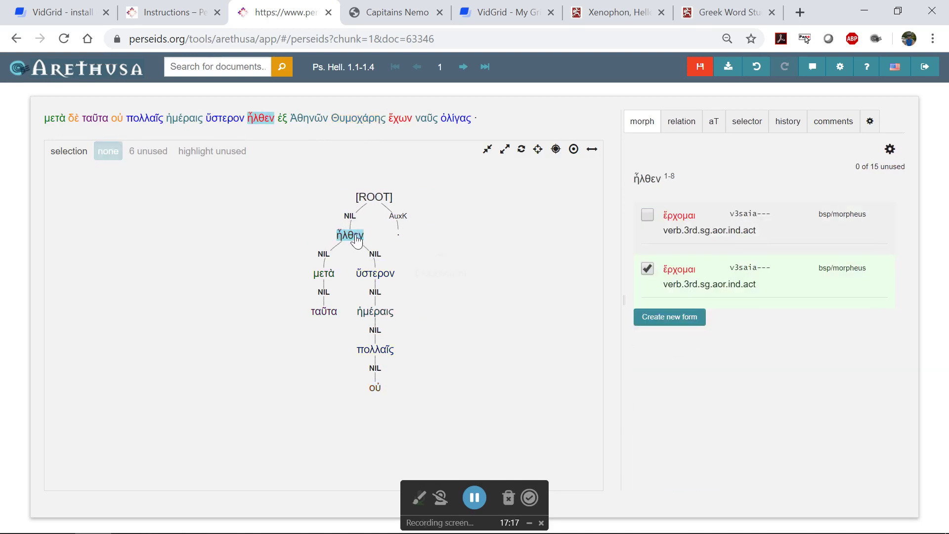
Create a new morphology form for Θυμοχάρης as a noun, singular, masculine, nominative, and save it.
{"action": "left_click", "coordinate": [448, 275]}
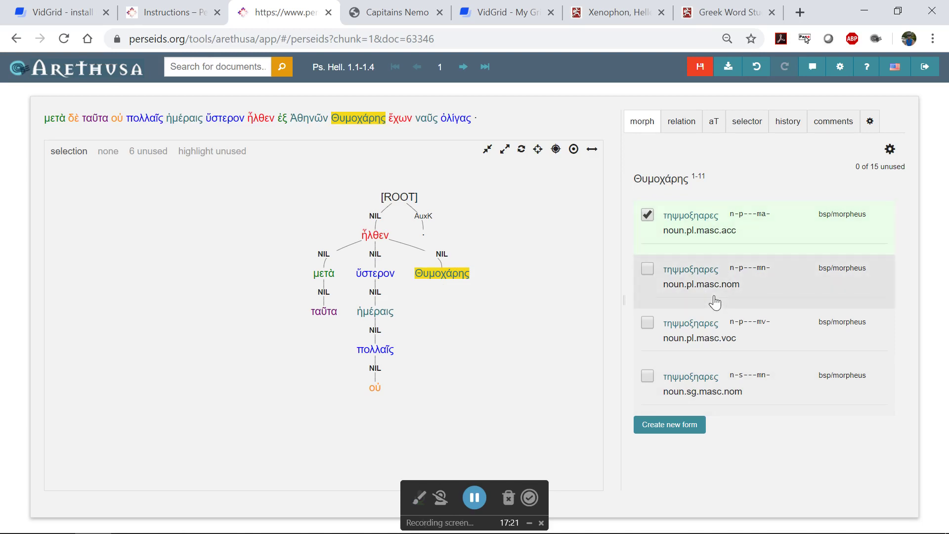
{"action": "left_click", "coordinate": [685, 426]}
{"action": "scroll", "coordinate": [702, 435], "scroll_direction": "down", "scroll_amount": 1}
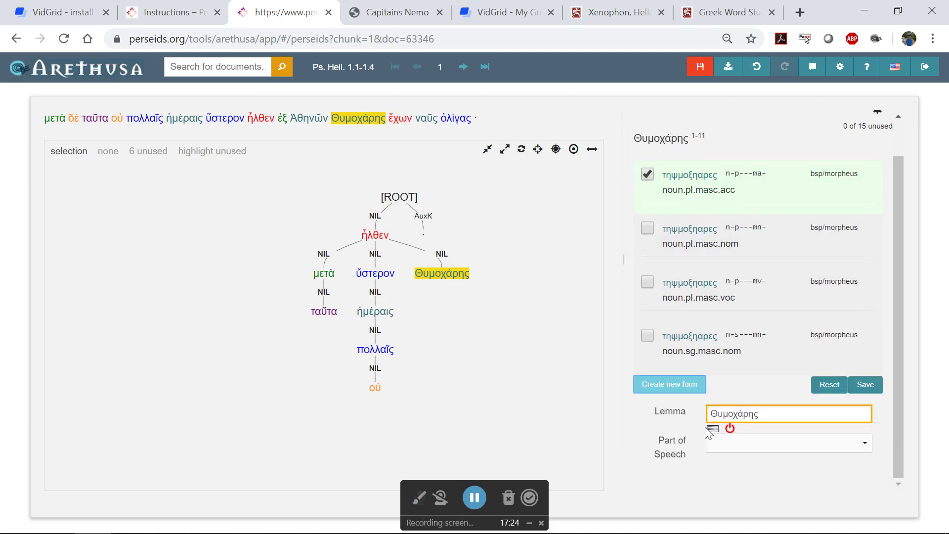
{"action": "left_click", "coordinate": [731, 442]}
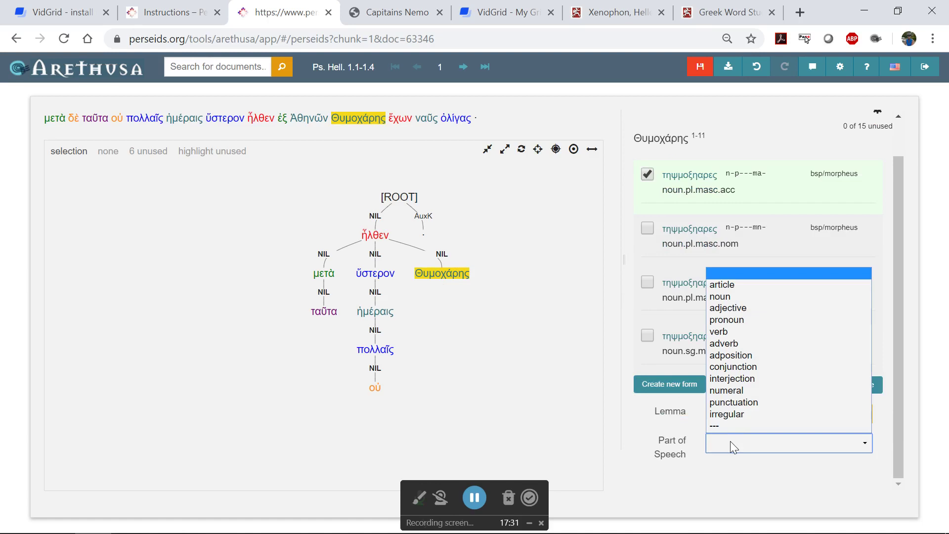
{"action": "left_click", "coordinate": [723, 298]}
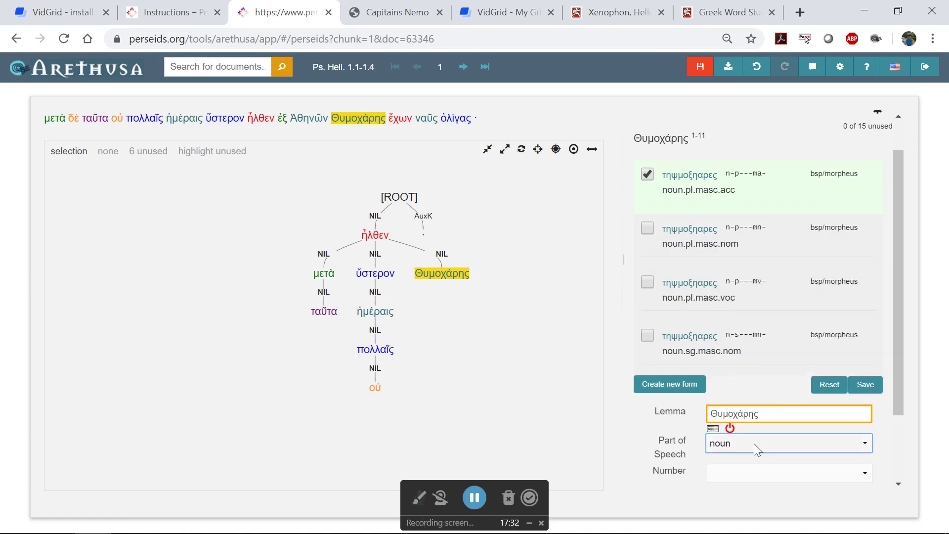
{"action": "left_click", "coordinate": [732, 475]}
{"action": "left_click", "coordinate": [726, 421]}
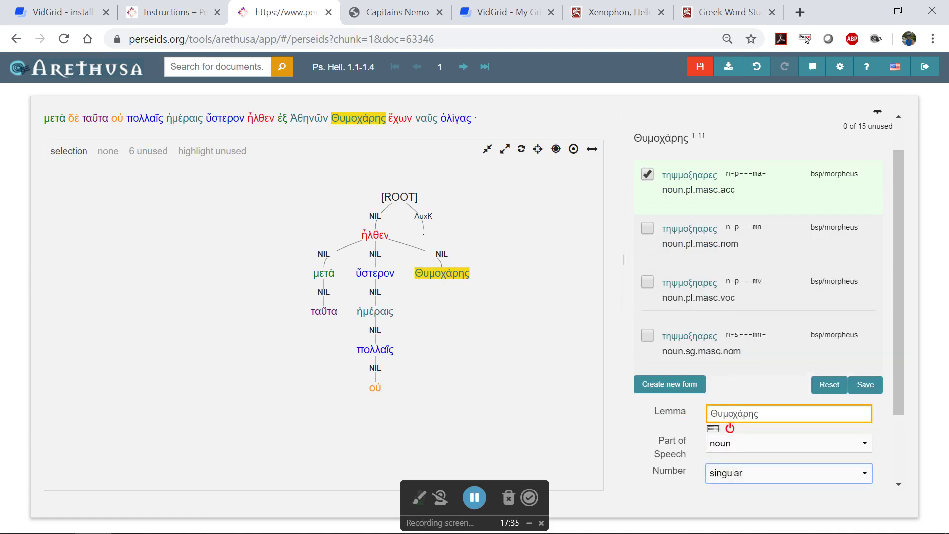
{"action": "left_click", "coordinate": [749, 411]}
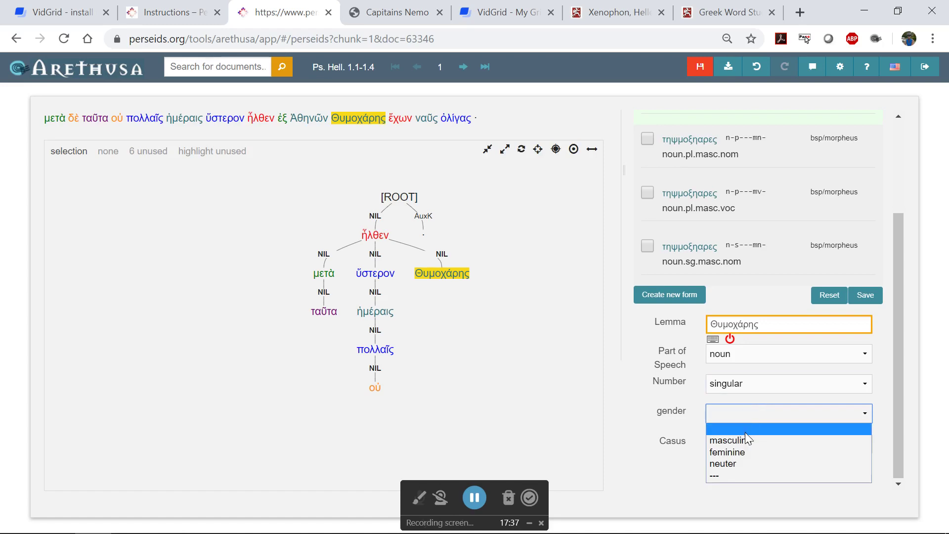
{"action": "left_click", "coordinate": [744, 437]}
{"action": "left_click", "coordinate": [745, 440]}
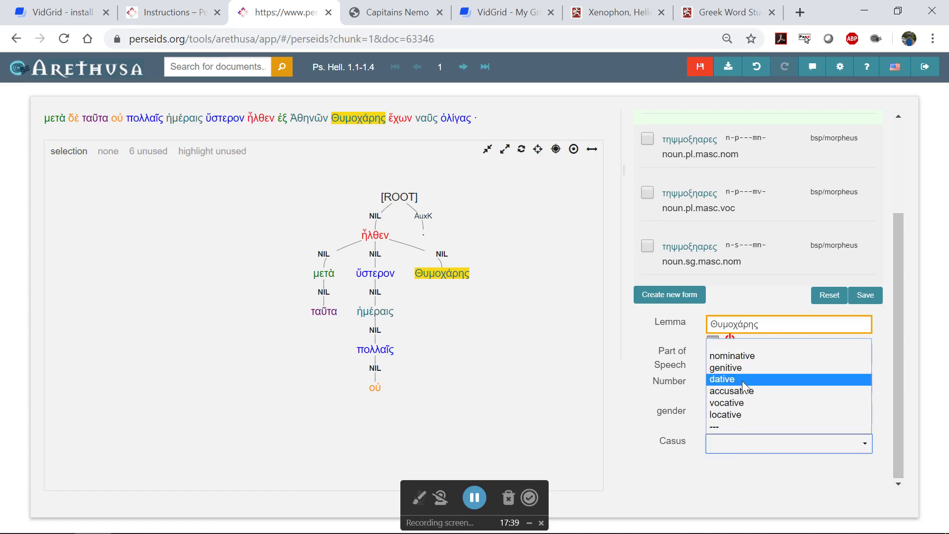
{"action": "left_click", "coordinate": [743, 356]}
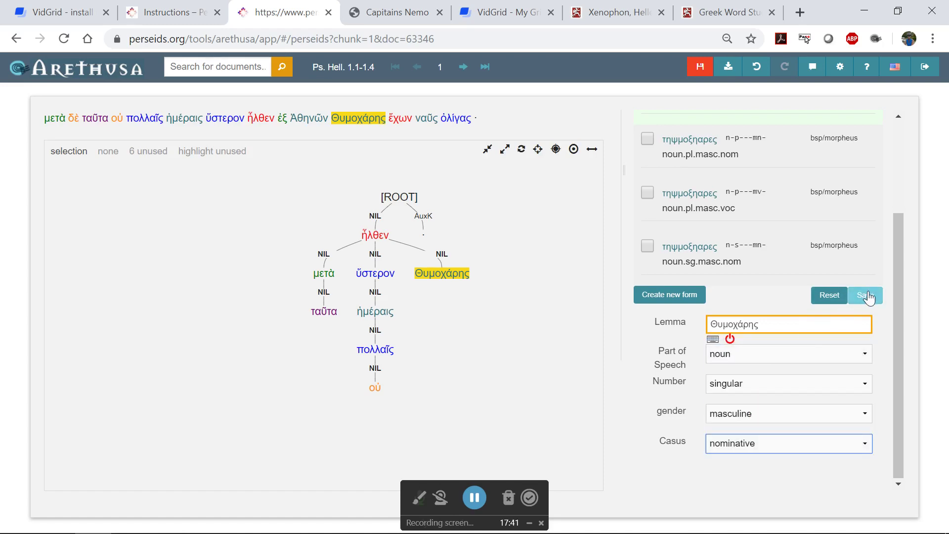
{"action": "left_click", "coordinate": [868, 296]}
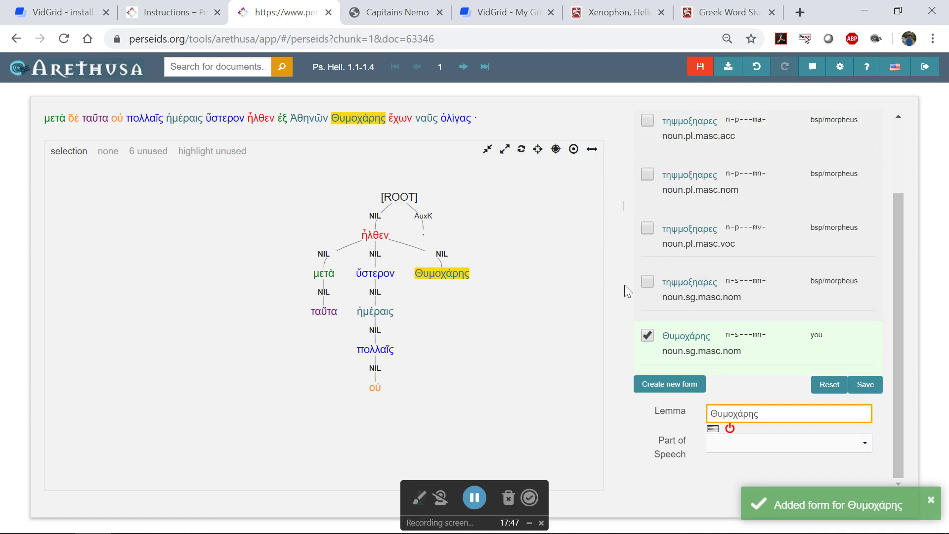
{"action": "scroll", "coordinate": [694, 159], "scroll_direction": "up", "scroll_amount": 2}
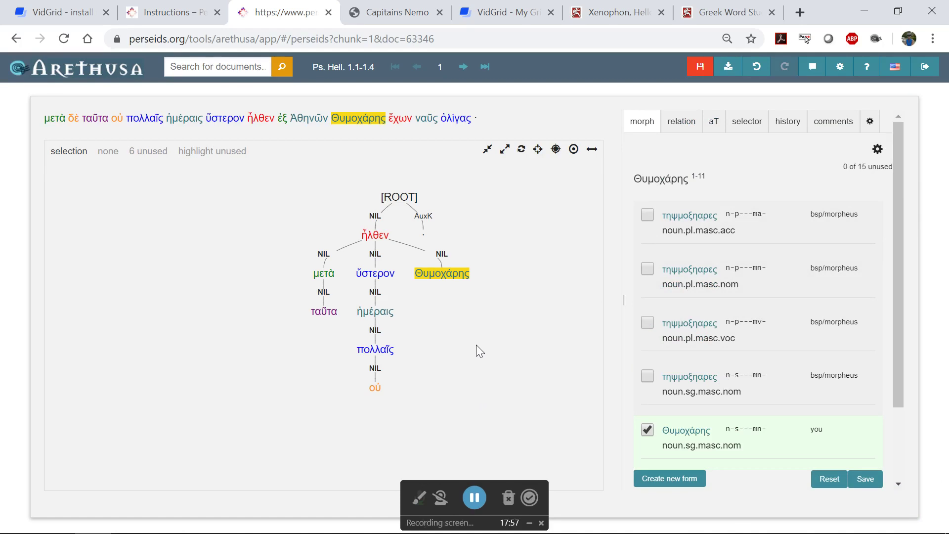
Deselect Θυμοχάρης, and attach ὀλίγας to ναῦς and ναῦς to the participle ἔχων.
{"action": "left_click", "coordinate": [452, 282]}
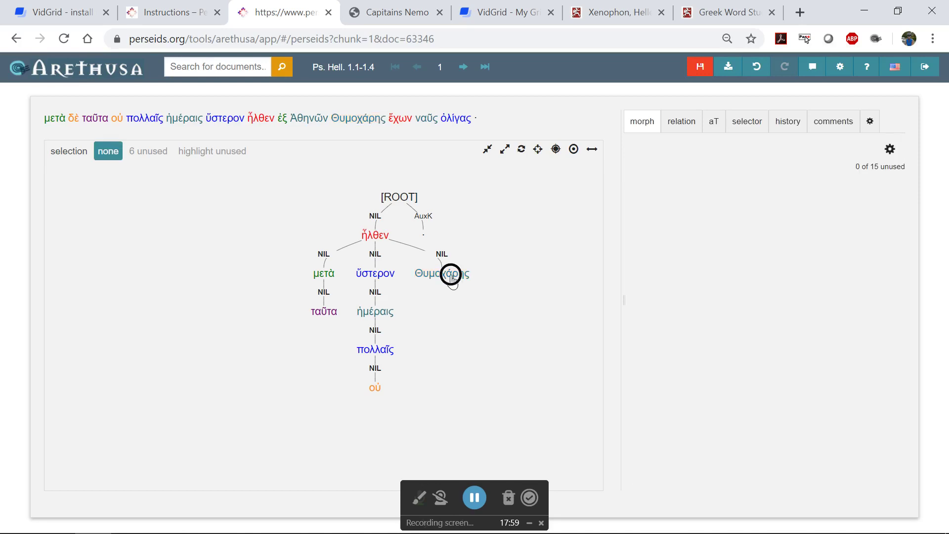
{"action": "left_click", "coordinate": [452, 281]}
{"action": "left_click", "coordinate": [453, 280]}
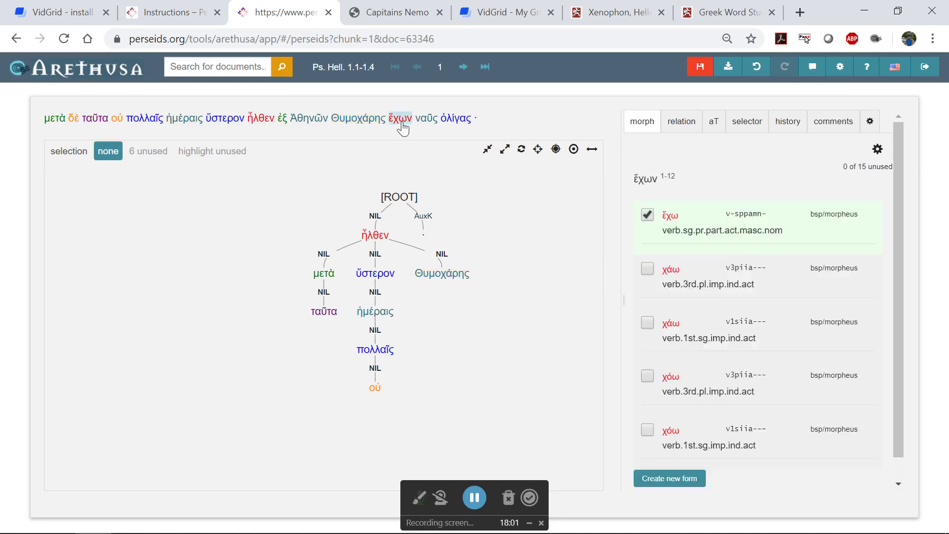
{"action": "left_click", "coordinate": [457, 118]}
{"action": "left_click", "coordinate": [424, 120], "text": "ctrl"}
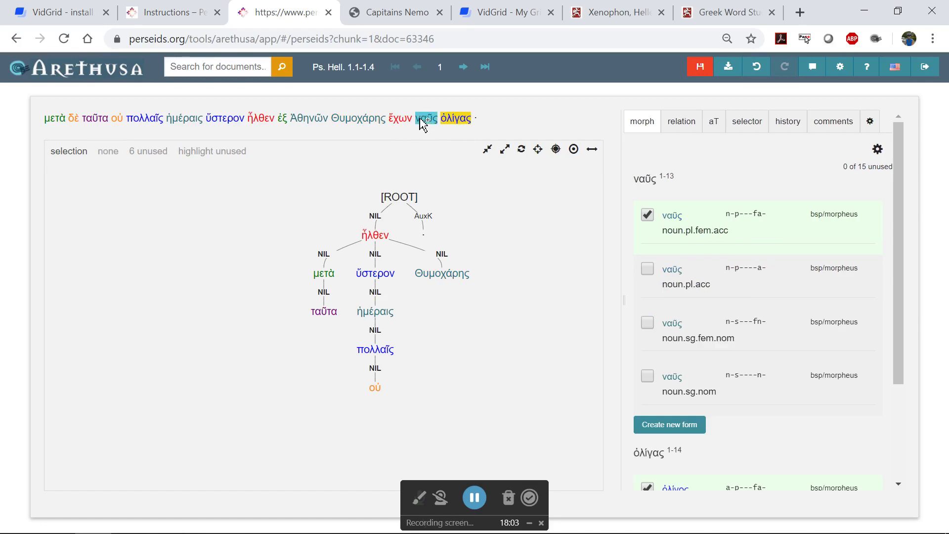
{"action": "left_click", "coordinate": [422, 121]}
{"action": "left_click", "coordinate": [396, 120]}
Attach ἔχων, together with its dependents ναῦς and ὀλίγας, to the verb ἦλθεν.
{"action": "left_click", "coordinate": [398, 119]}
{"action": "left_click", "coordinate": [399, 119]}
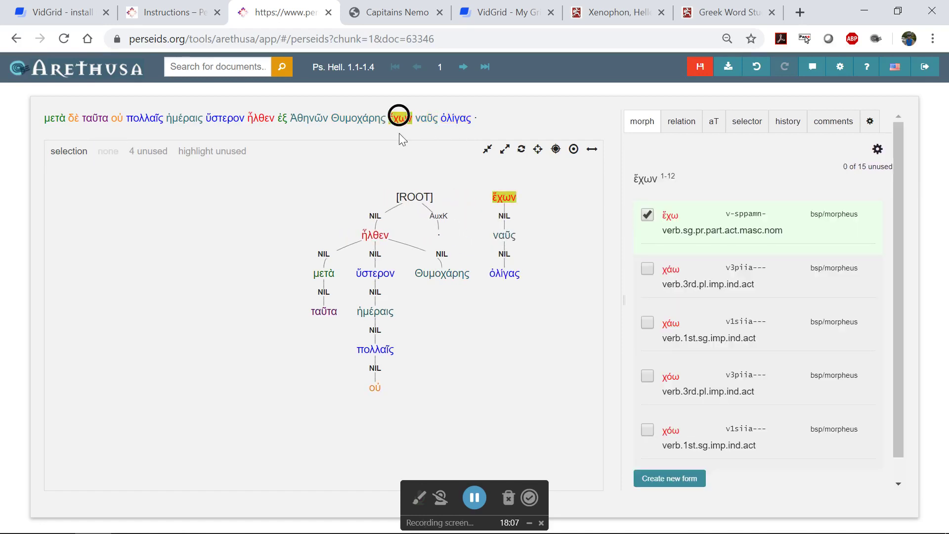
{"action": "left_click", "coordinate": [376, 235]}
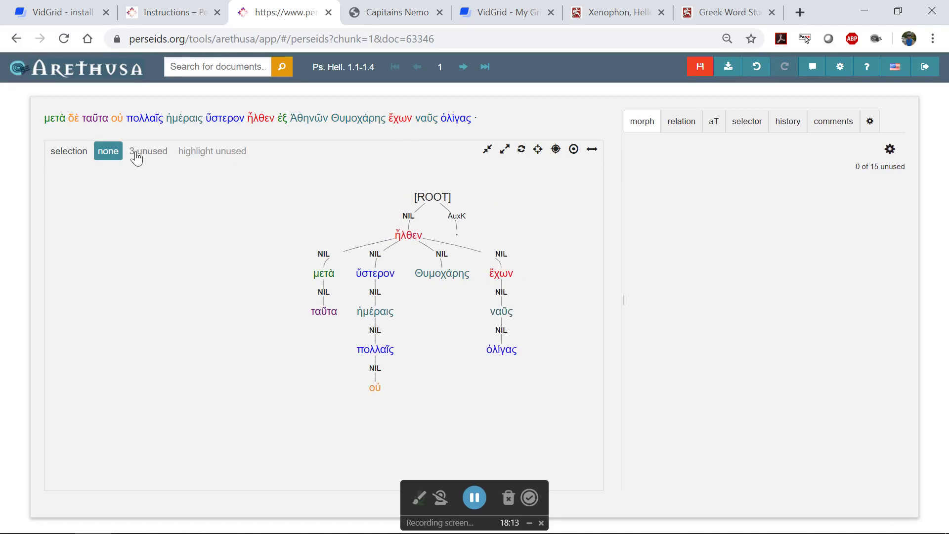
Highlight the unused tokens in the sentence and attach Ἀθηνῶν to the preposition ἐξ.
{"action": "left_click", "coordinate": [202, 153]}
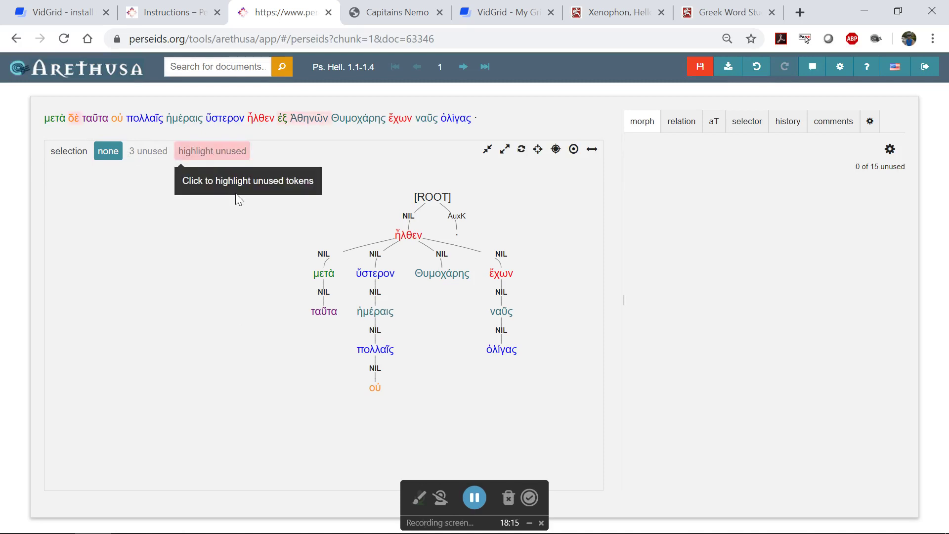
{"action": "left_click", "coordinate": [317, 123]}
{"action": "left_click", "coordinate": [316, 121]}
{"action": "left_click", "coordinate": [281, 120]}
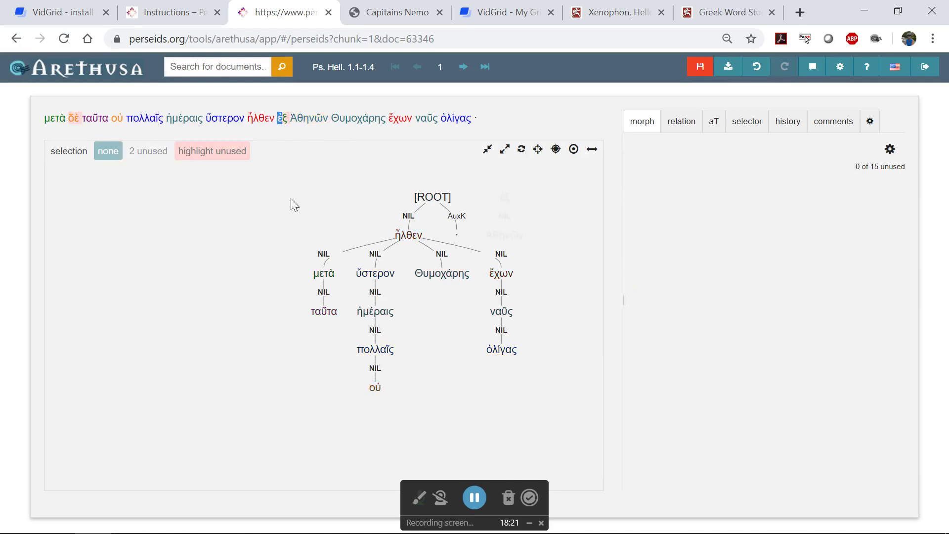
Attach the preposition ἐξ, together with its dependent Ἀθηνῶν, to the verb ἦλθεν.
{"action": "left_click", "coordinate": [283, 119]}
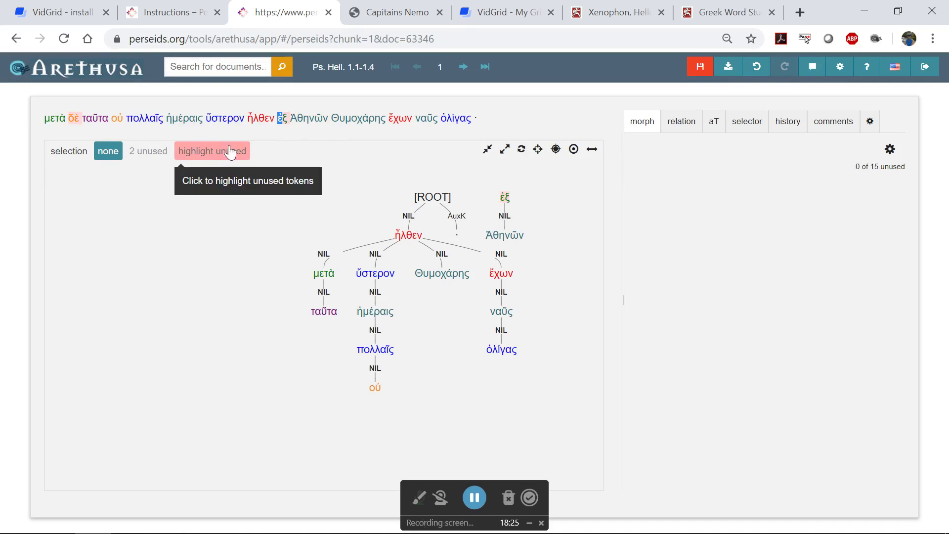
{"action": "left_click", "coordinate": [314, 121]}
{"action": "left_click", "coordinate": [272, 119]}
{"action": "left_click", "coordinate": [284, 124]}
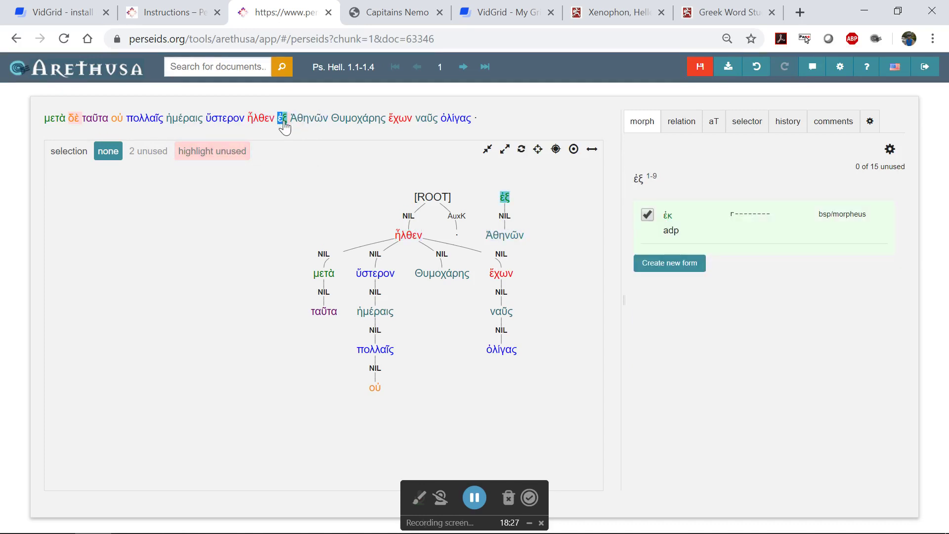
{"action": "left_click", "coordinate": [284, 126]}
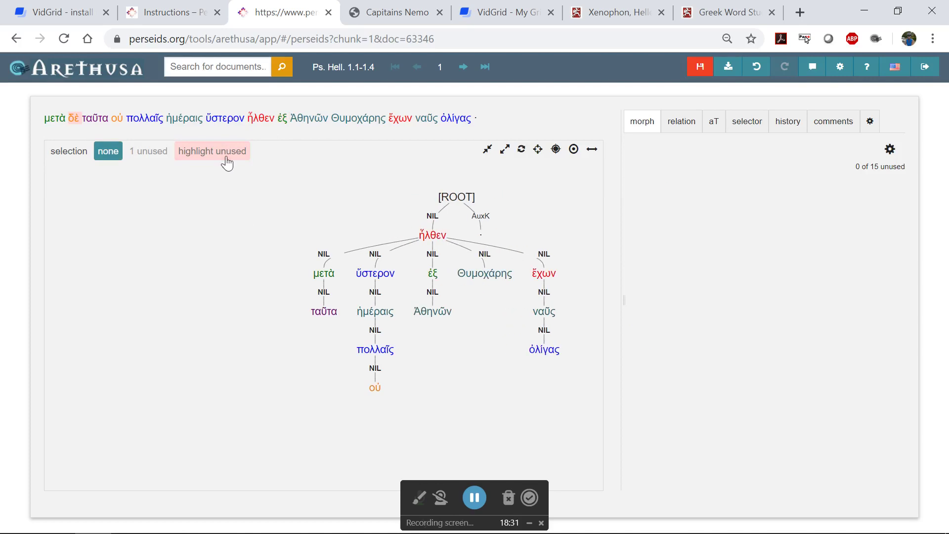
Attach the last unused word δὲ to the verb ἦλθεν and turn off the highlighting of unused tokens.
{"action": "left_click", "coordinate": [73, 120]}
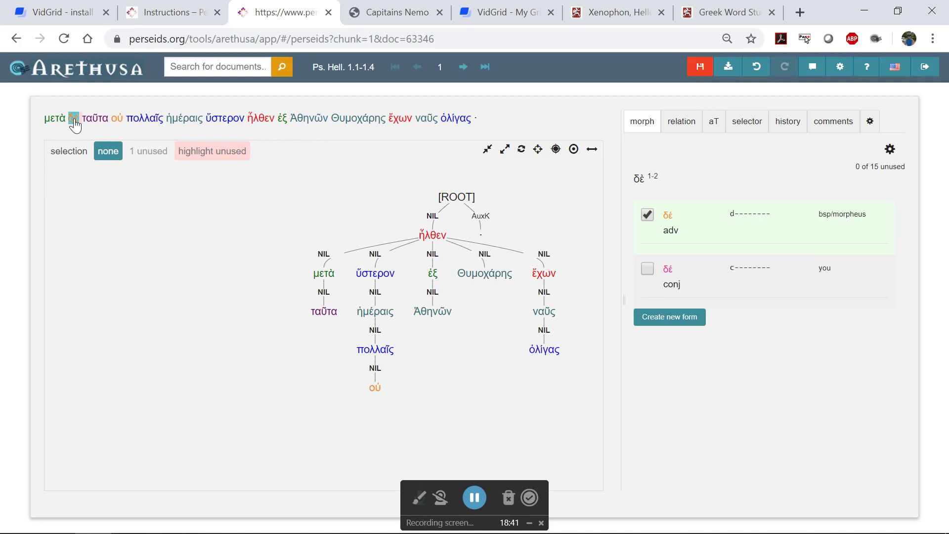
{"action": "left_click", "coordinate": [433, 235], "text": "ctrl"}
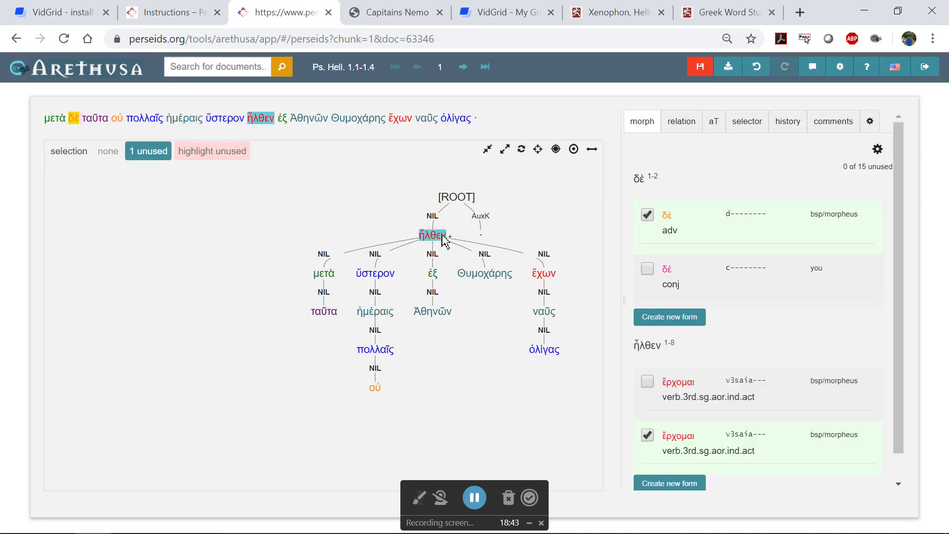
{"action": "left_click", "coordinate": [443, 238]}
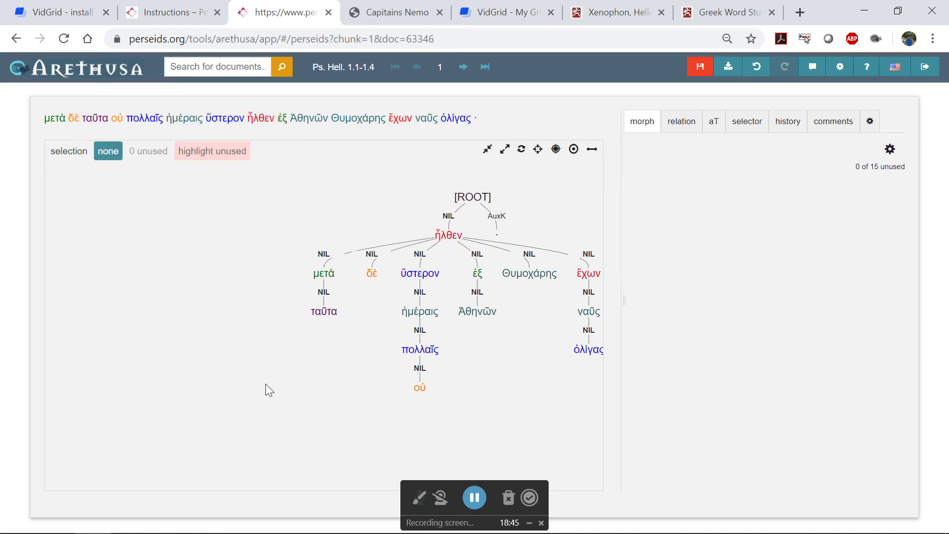
{"action": "left_click_drag", "start_coordinate": [342, 381], "coordinate": [176, 393]}
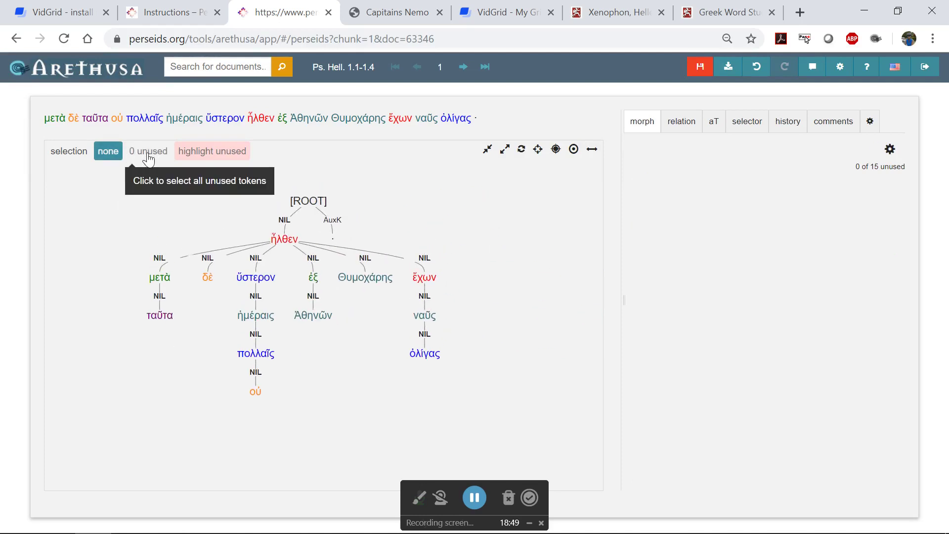
{"action": "left_click", "coordinate": [201, 151]}
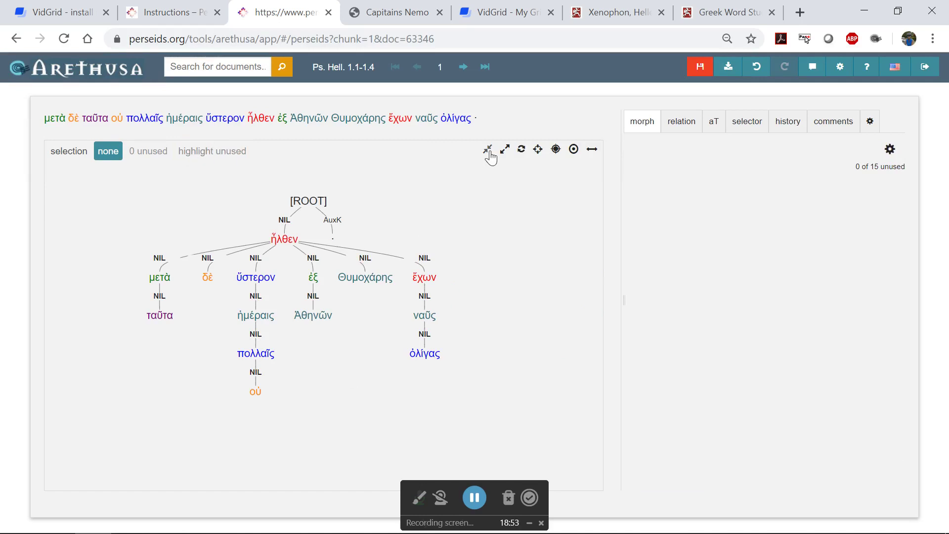
Try widening and tightening the tree's spacing, and switch its layout to horizontal and back to vertical.
{"action": "left_click", "coordinate": [504, 151]}
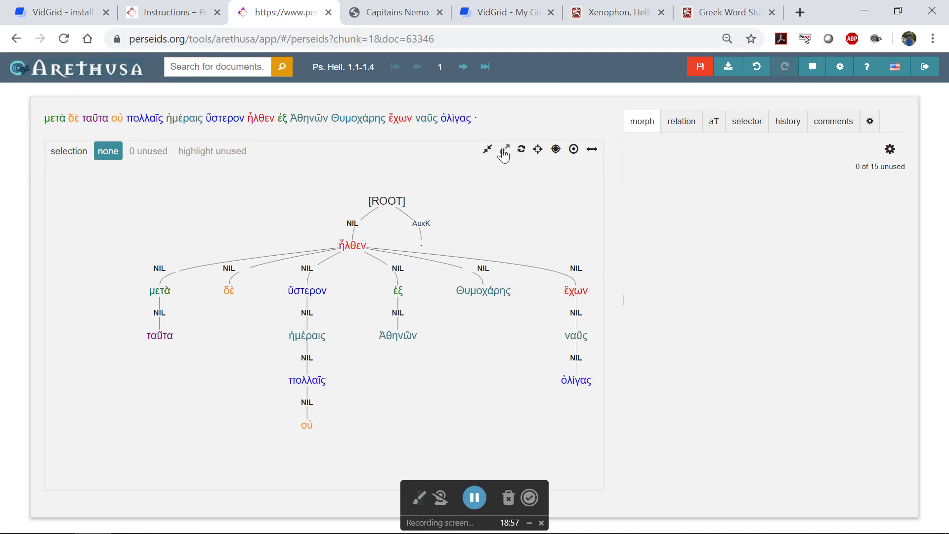
{"action": "left_click", "coordinate": [489, 151]}
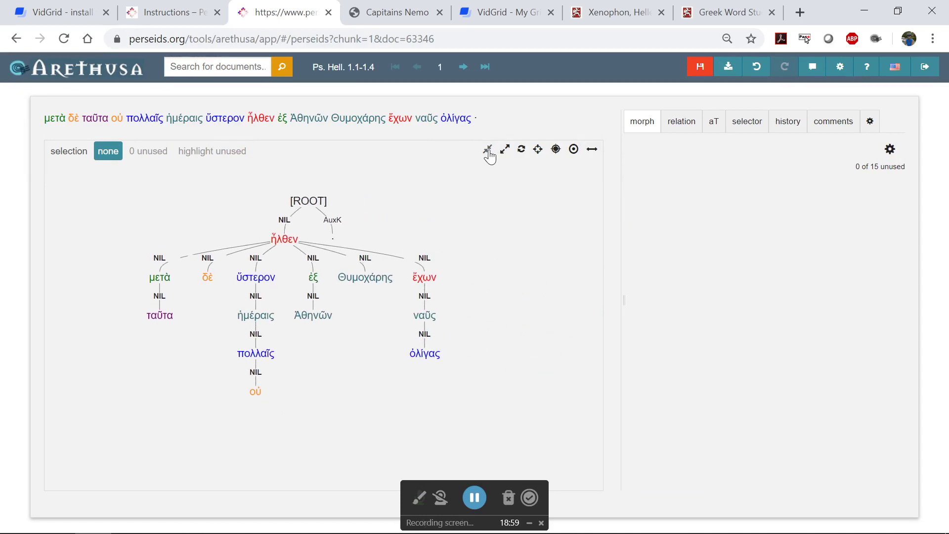
{"action": "left_click", "coordinate": [521, 151]}
{"action": "left_click", "coordinate": [522, 150]}
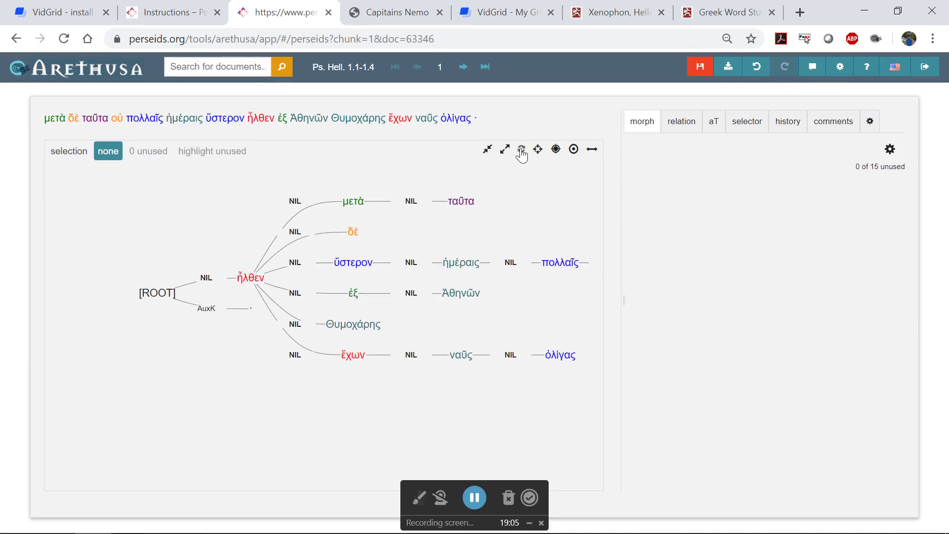
{"action": "left_click", "coordinate": [522, 151]}
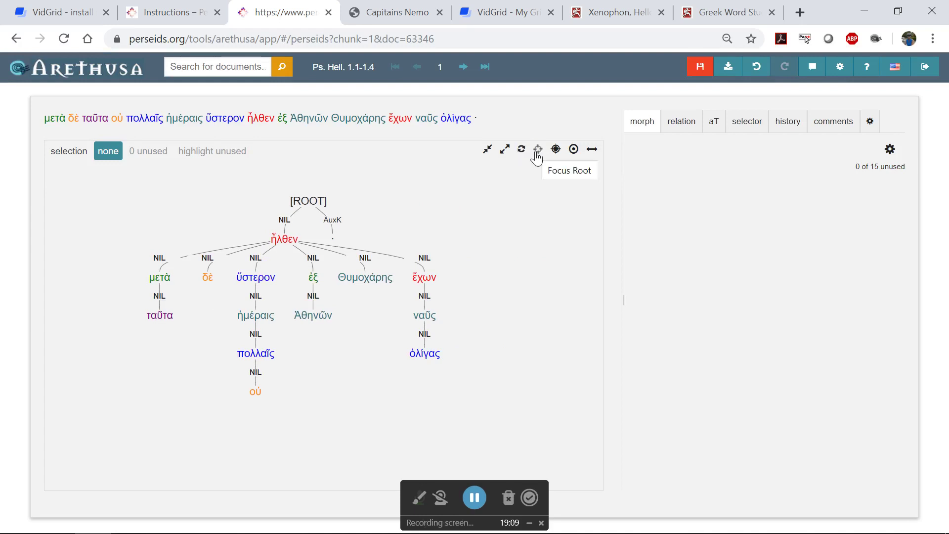
Try the tree's view options: focus the root, focus the selected word ναῦς, centre the tree, fit its width and widen its spacing.
{"action": "left_click", "coordinate": [538, 153]}
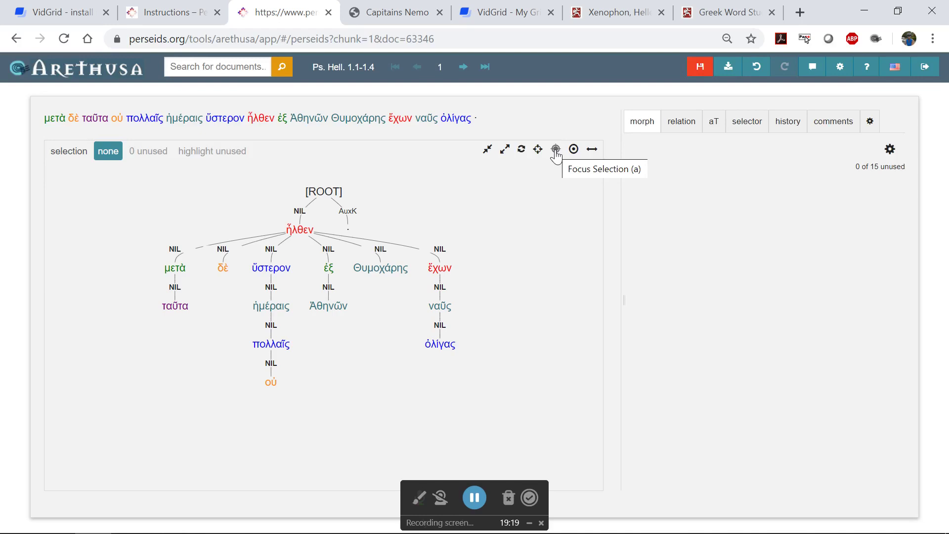
{"action": "left_click", "coordinate": [427, 122]}
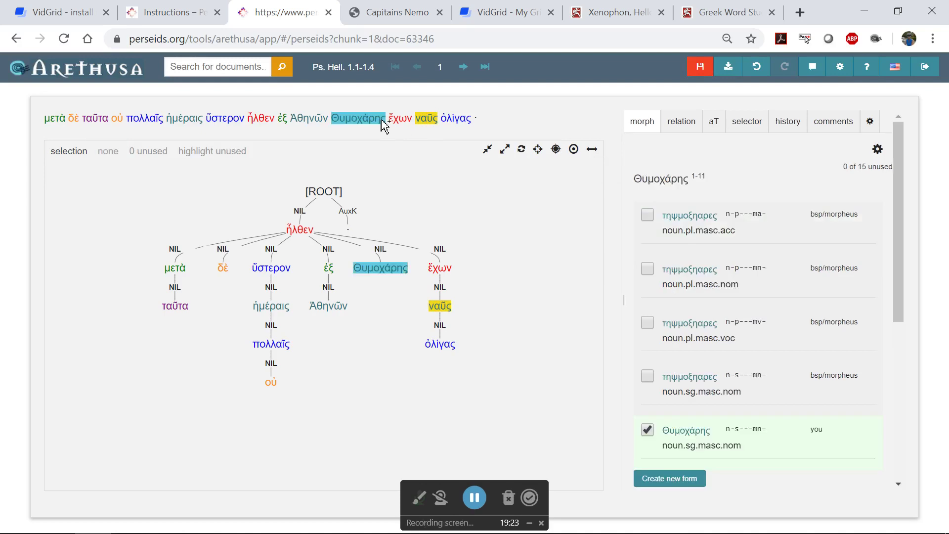
{"action": "left_click", "coordinate": [557, 152]}
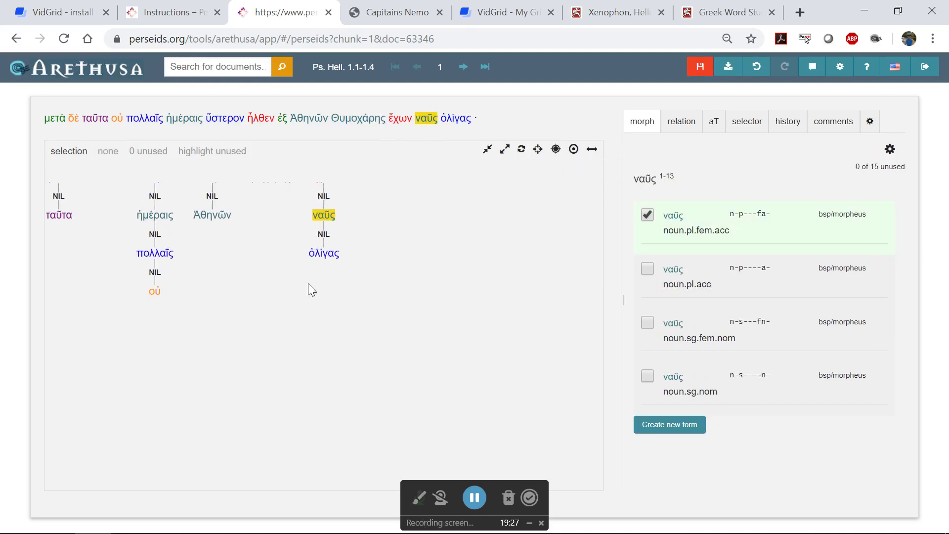
{"action": "left_click", "coordinate": [574, 149]}
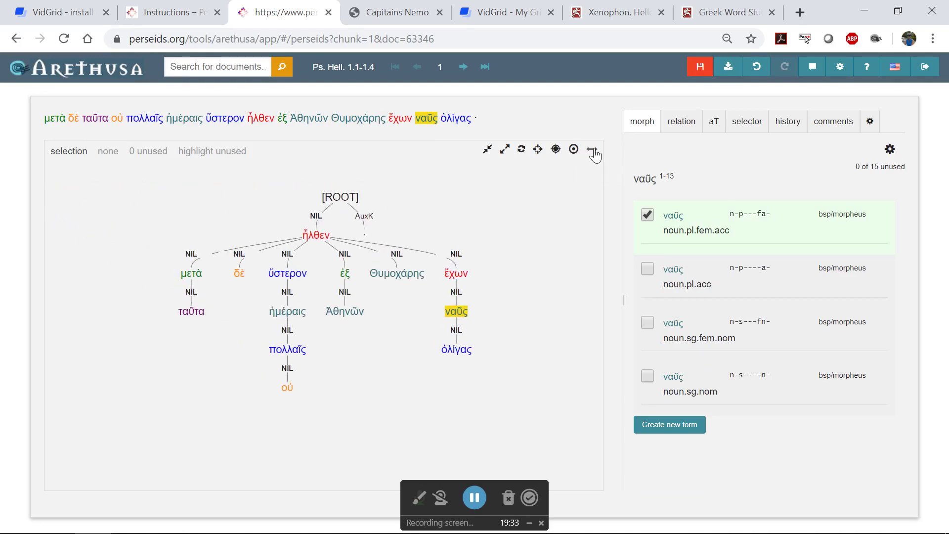
{"action": "left_click", "coordinate": [592, 150]}
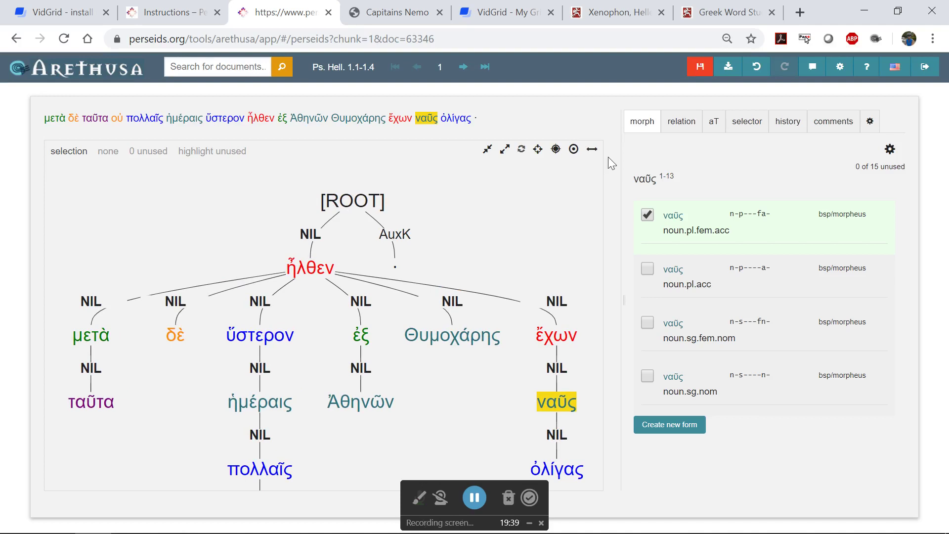
{"action": "left_click", "coordinate": [500, 150]}
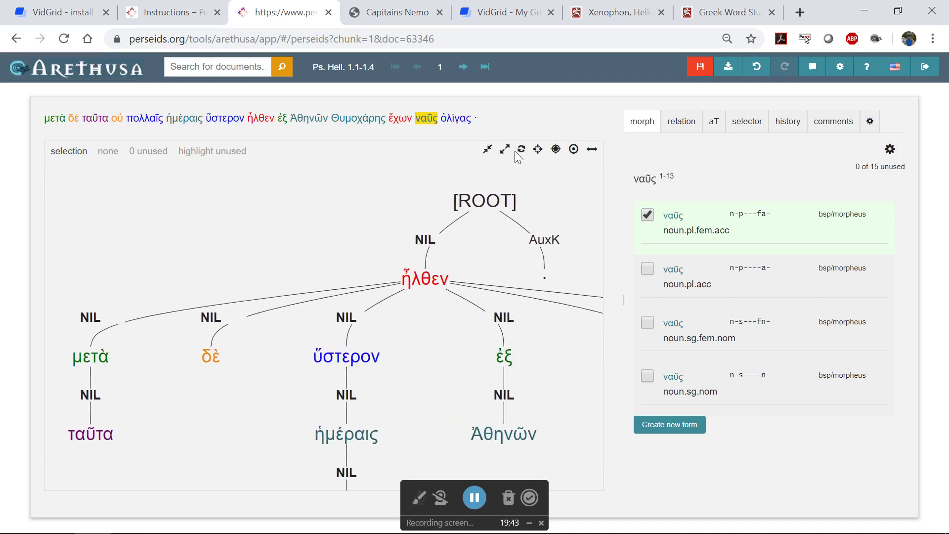
Explore the tree by zooming in and out, moving it around the canvas and clearing the selection of ναῦς.
{"action": "scroll", "coordinate": [448, 289], "scroll_direction": "down", "scroll_amount": 3}
{"action": "scroll", "coordinate": [448, 289], "scroll_direction": "up", "scroll_amount": 2}
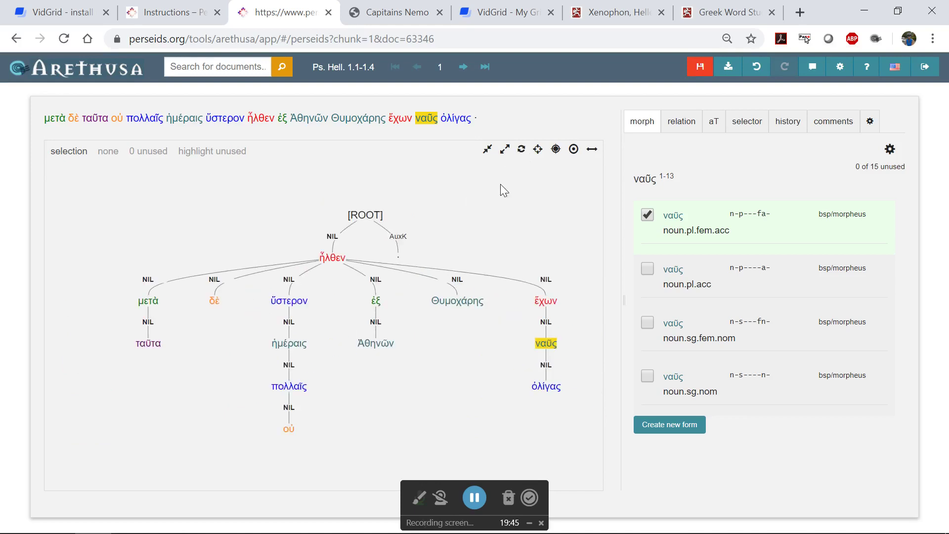
{"action": "left_click", "coordinate": [488, 150]}
{"action": "left_click", "coordinate": [352, 291]}
{"action": "left_click", "coordinate": [352, 293]}
{"action": "scroll", "coordinate": [352, 315], "scroll_direction": "up", "scroll_amount": 2}
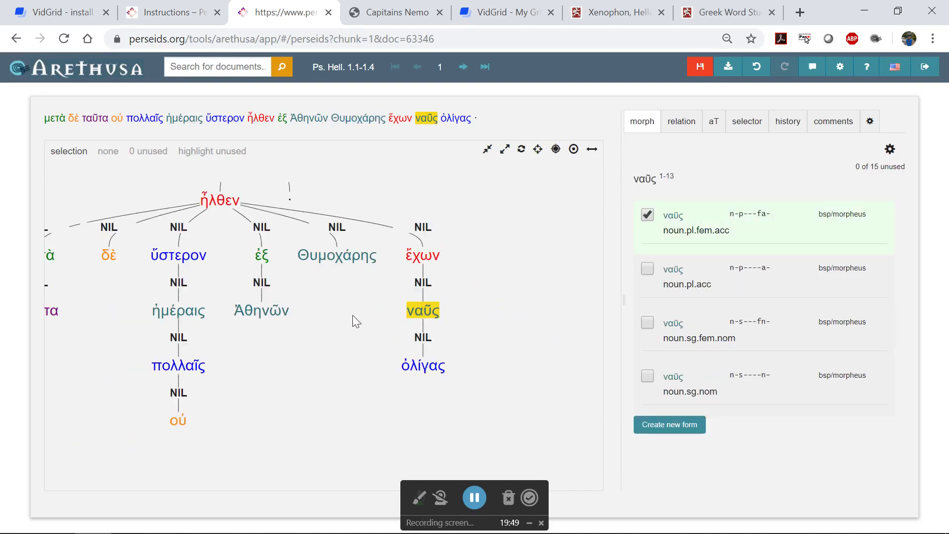
{"action": "scroll", "coordinate": [352, 315], "scroll_direction": "down", "scroll_amount": 2}
{"action": "scroll", "coordinate": [352, 315], "scroll_direction": "up", "scroll_amount": 3}
{"action": "scroll", "coordinate": [352, 315], "scroll_direction": "down", "scroll_amount": 1}
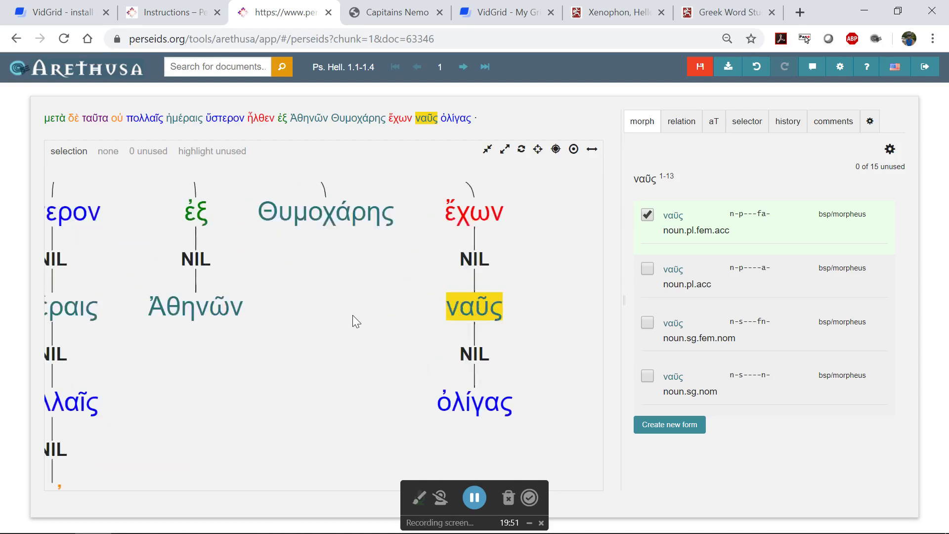
{"action": "scroll", "coordinate": [354, 316], "scroll_direction": "down", "scroll_amount": 3}
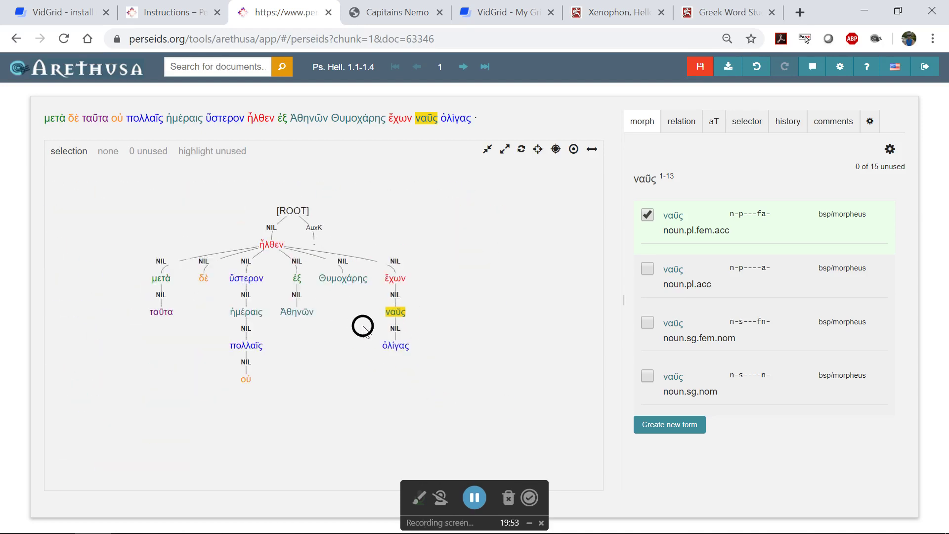
{"action": "left_click_drag", "start_coordinate": [359, 324], "coordinate": [445, 341]}
{"action": "left_click", "coordinate": [444, 335]}
{"action": "scroll", "coordinate": [404, 346], "scroll_direction": "up", "scroll_amount": 4}
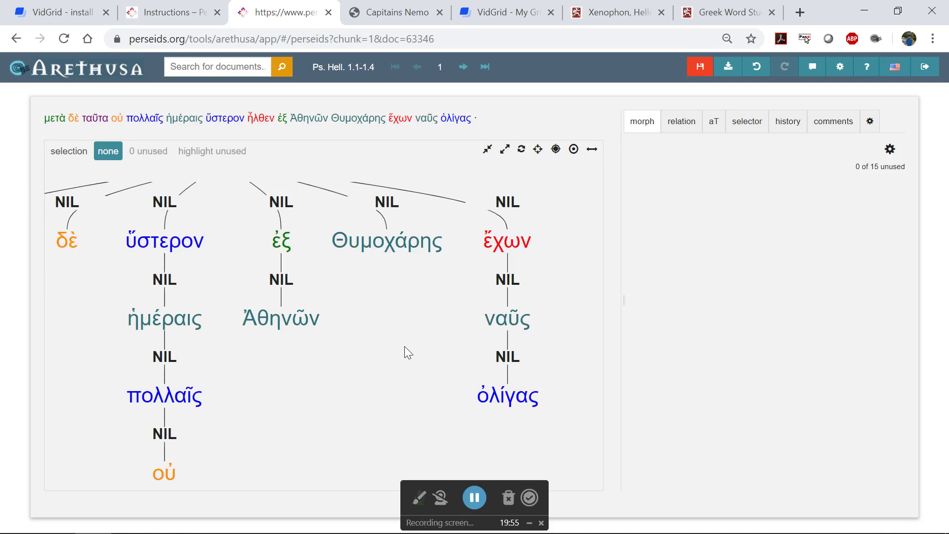
{"action": "scroll", "coordinate": [404, 346], "scroll_direction": "down", "scroll_amount": 2}
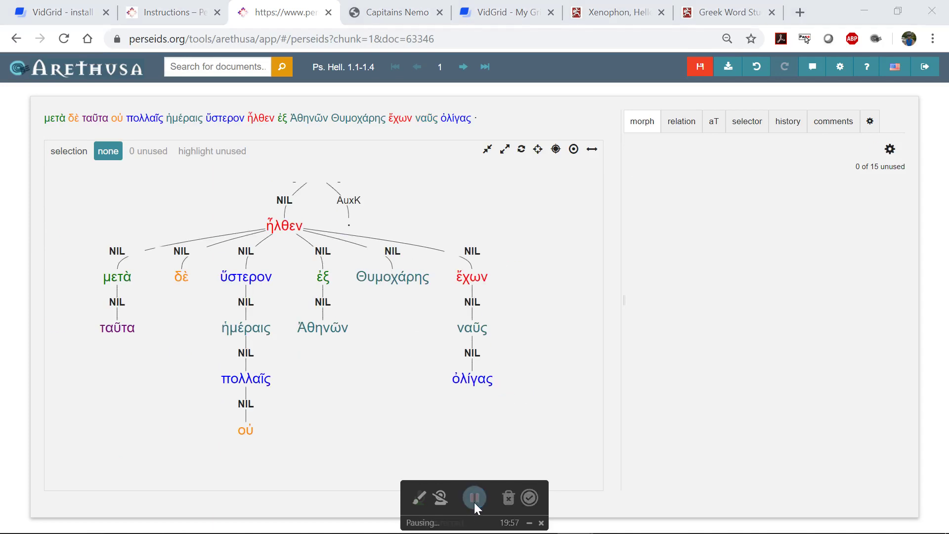
Save the completed dependency tree of the sentence.
{"action": "left_click", "coordinate": [700, 73]}
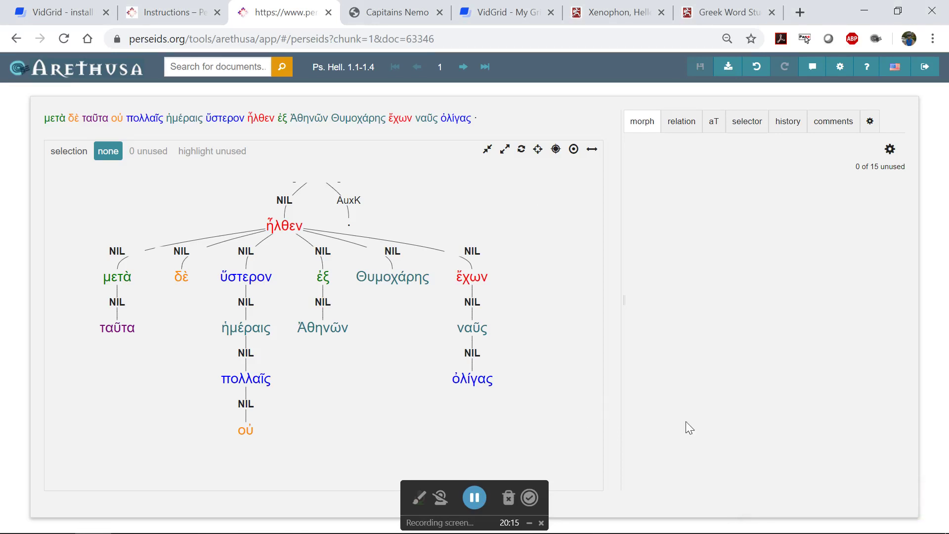
{"action": "left_click", "coordinate": [472, 379]}
{"action": "left_click", "coordinate": [472, 379]}
Try attaching the three words ἐξ, μετὰ and ὕστερον together, with their dependents, to Θυμοχάρης.
{"action": "left_click_drag", "start_coordinate": [391, 377], "coordinate": [401, 402]}
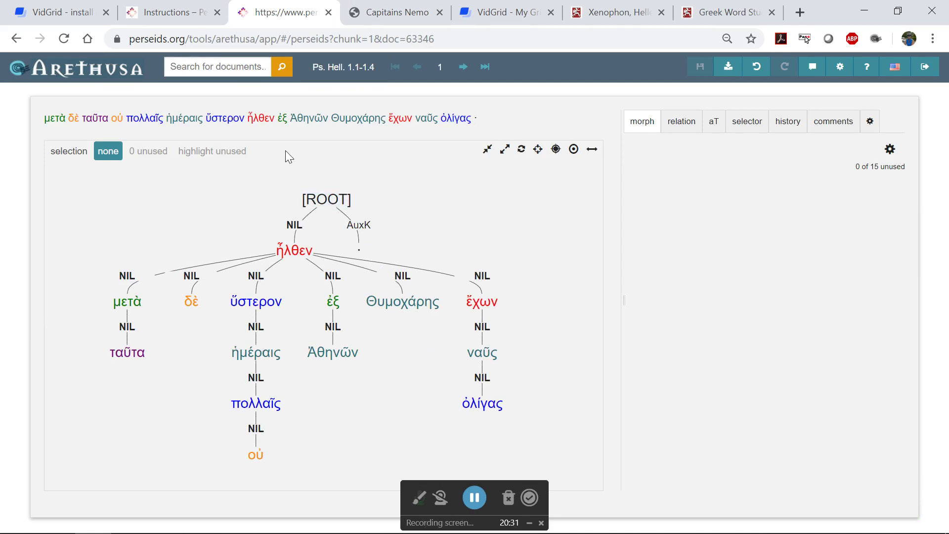
{"action": "left_click", "coordinate": [283, 119]}
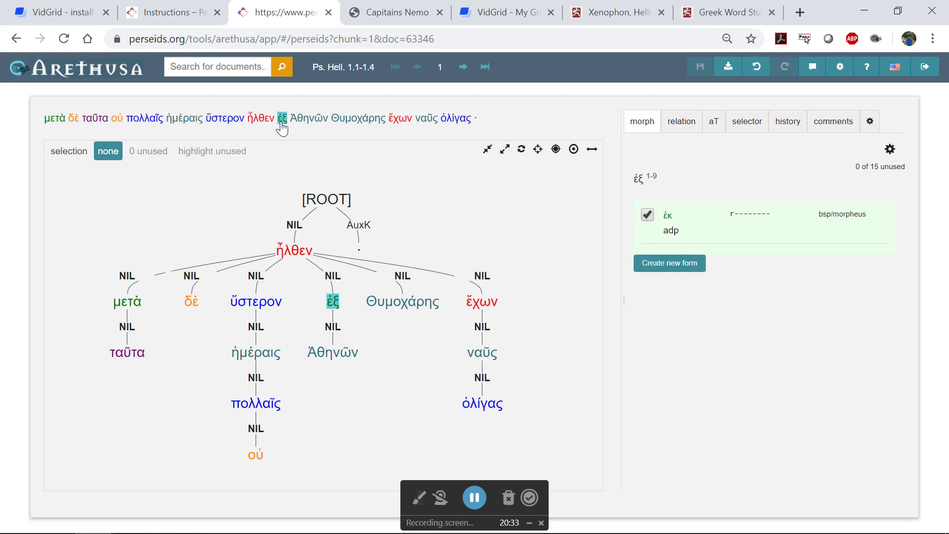
{"action": "left_click", "coordinate": [143, 121], "text": "ctrl"}
{"action": "left_click", "coordinate": [142, 121], "text": "ctrl"}
{"action": "left_click", "coordinate": [55, 119], "text": "ctrl"}
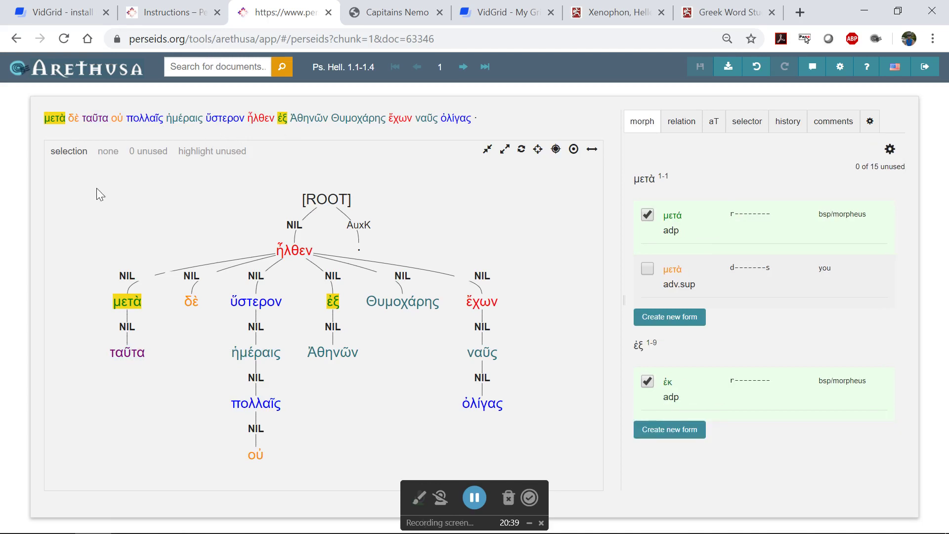
{"action": "left_click", "coordinate": [223, 120], "text": "ctrl"}
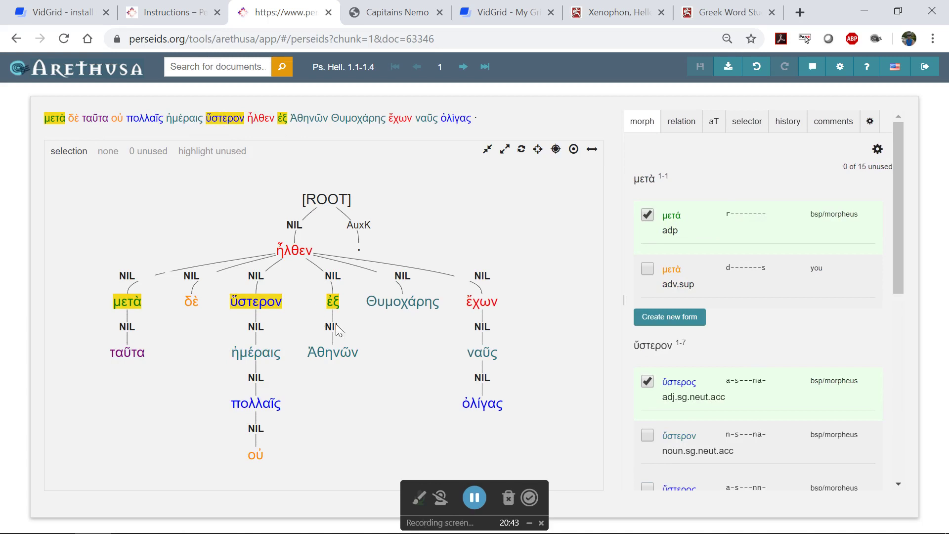
{"action": "left_click", "coordinate": [404, 304]}
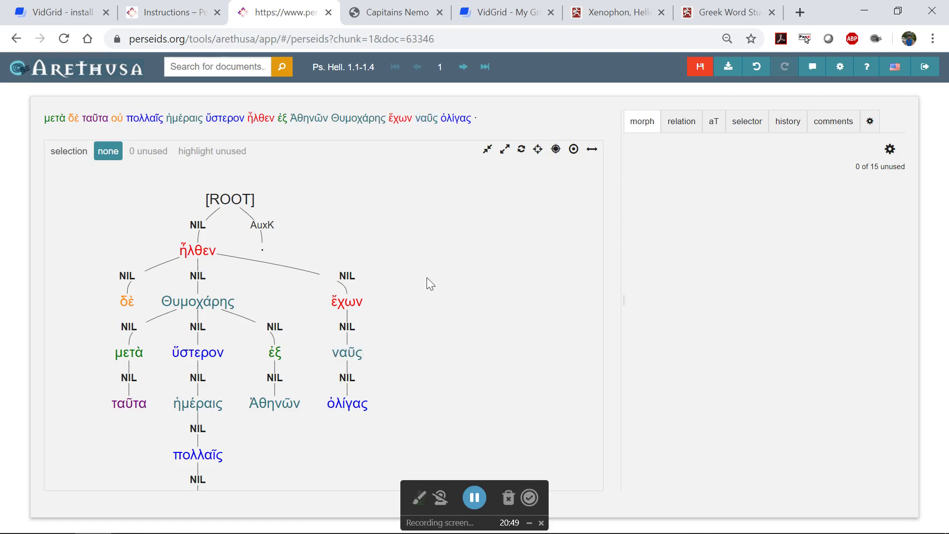
Undo the joint attachment of μετὰ, ὕστερον and ἐξ to Θυμοχάρης, leaving no word selected.
{"action": "left_click", "coordinate": [758, 73]}
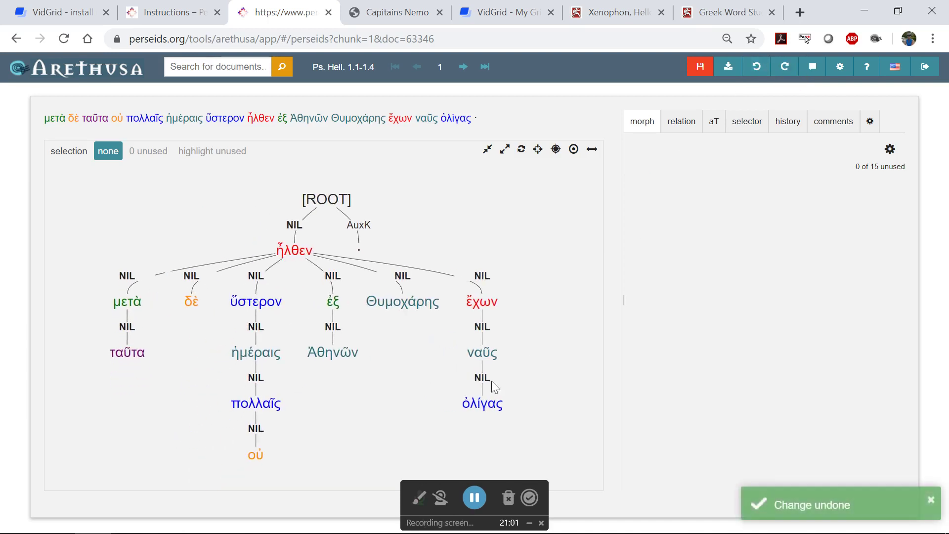
{"action": "left_click", "coordinate": [334, 302]}
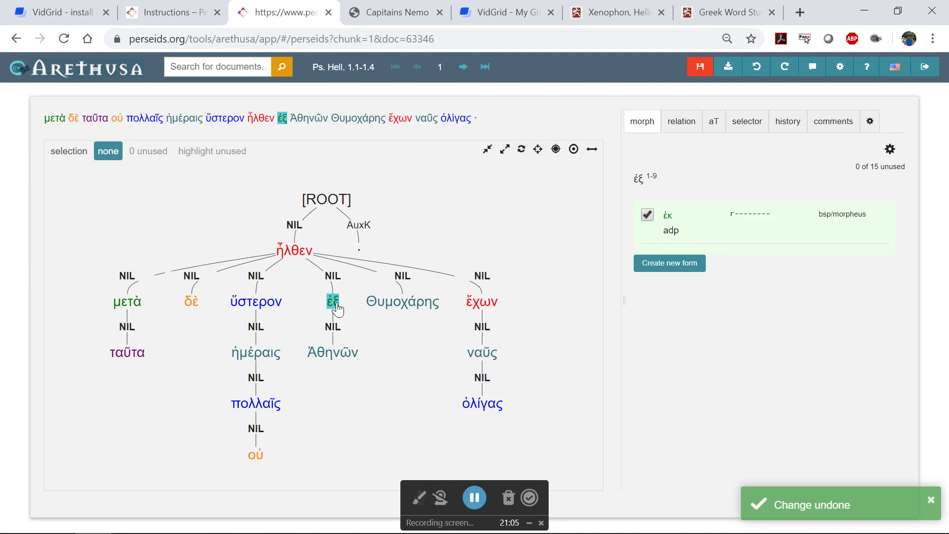
{"action": "left_click", "coordinate": [336, 307]}
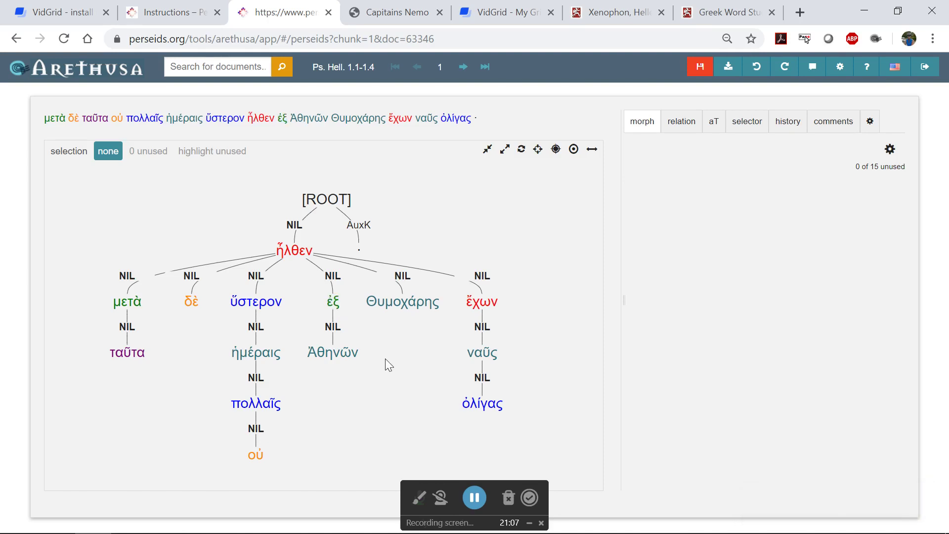
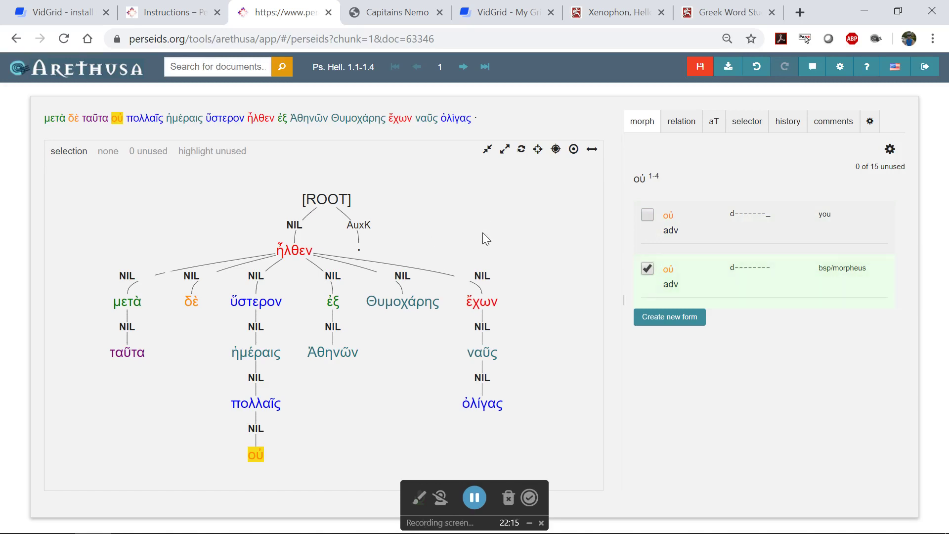
Go through the sentence word by word from πολλαῖς to ὀλίγας, checking the morphological form chosen for each.
{"action": "key", "text": "w"}
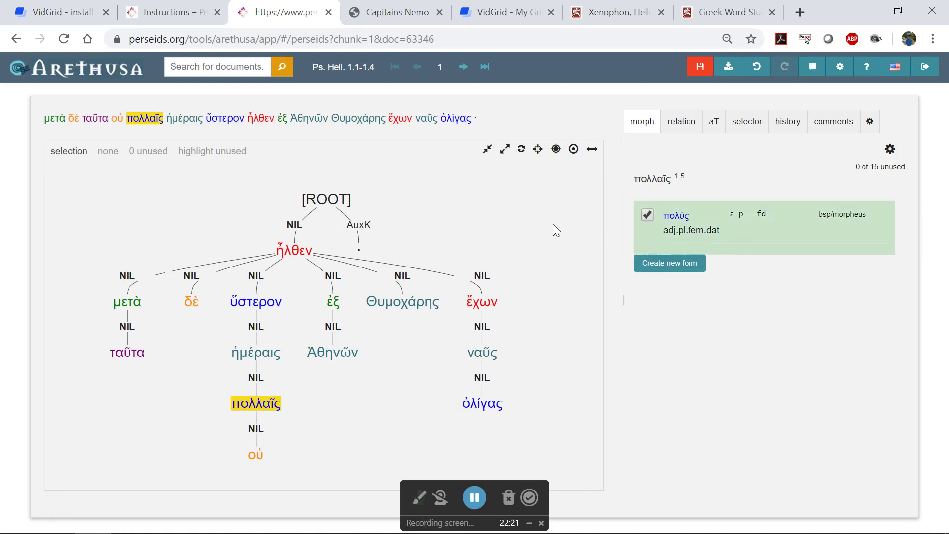
{"action": "key", "text": "w"}
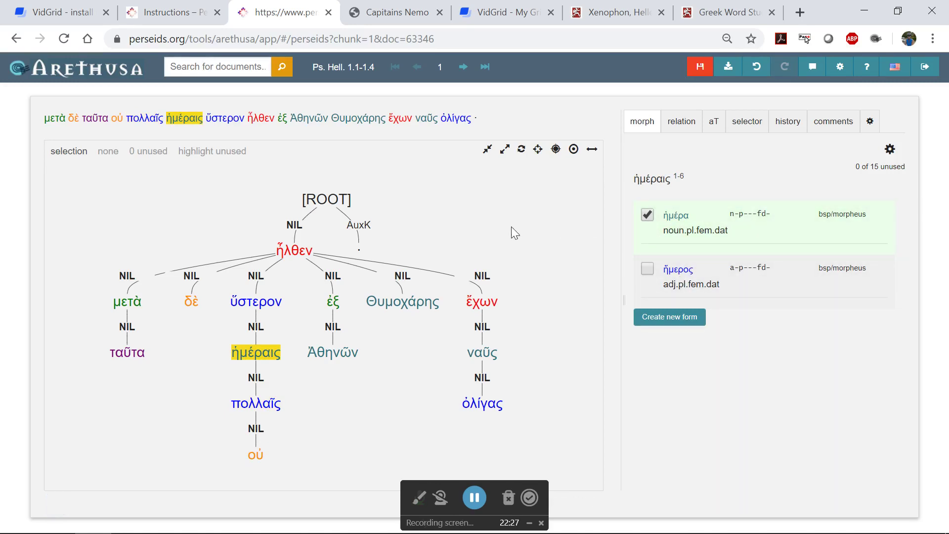
{"action": "key", "text": "w"}
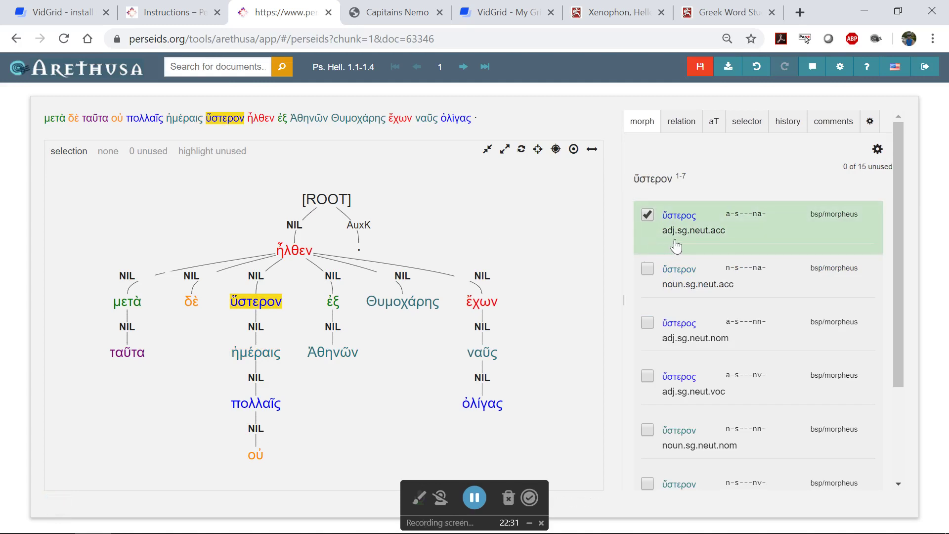
{"action": "key", "text": "w"}
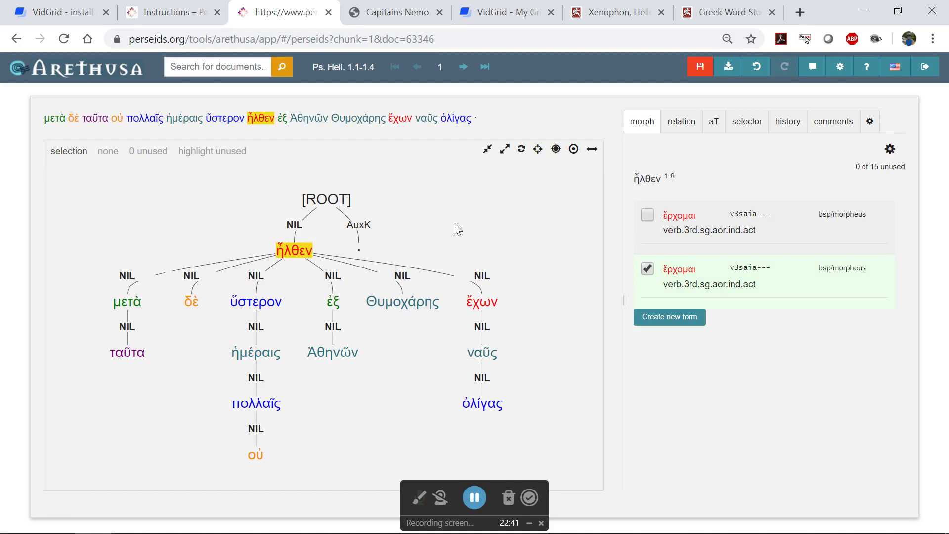
{"action": "key", "text": "w"}
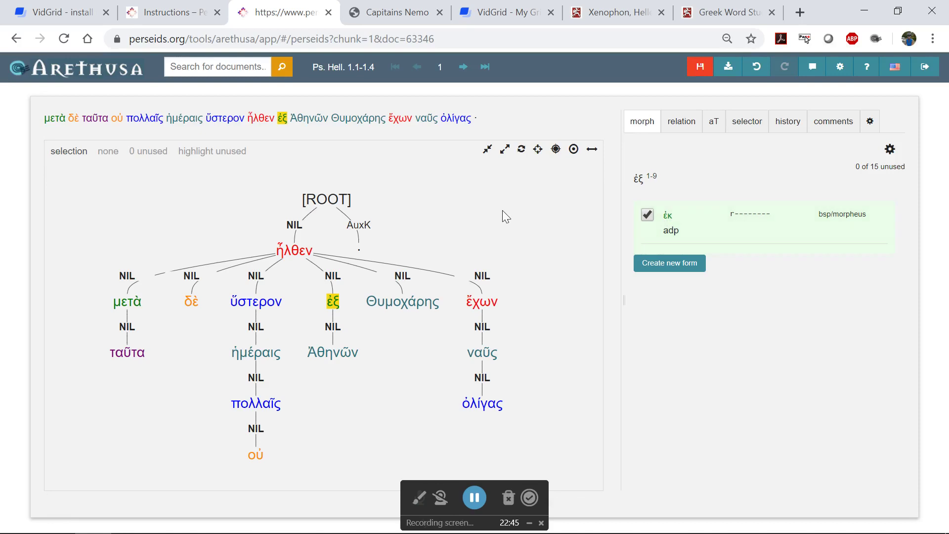
{"action": "key", "text": "w"}
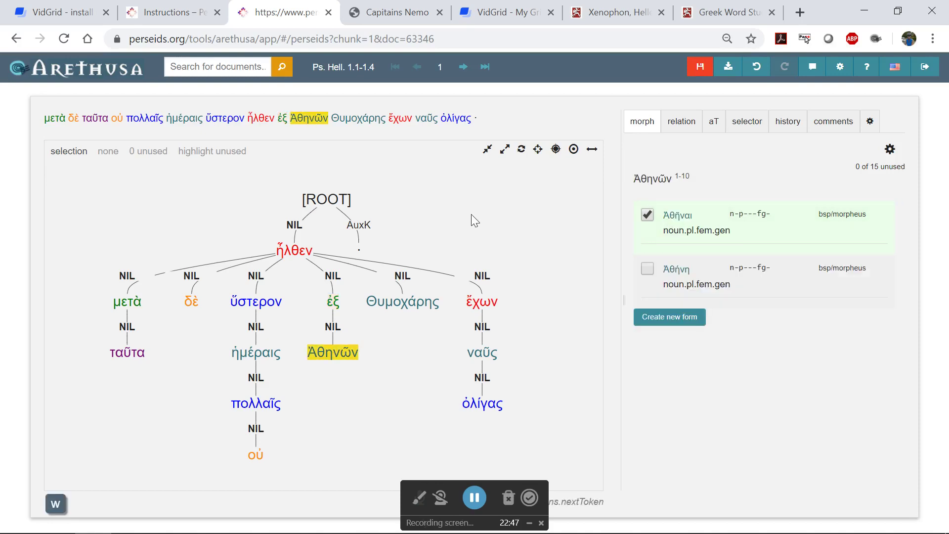
{"action": "key", "text": "w"}
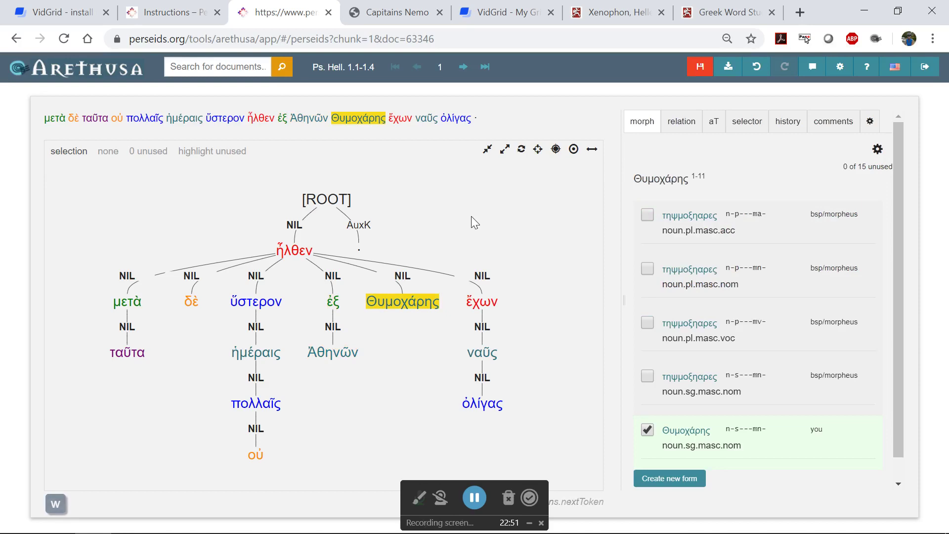
{"action": "key", "text": "w"}
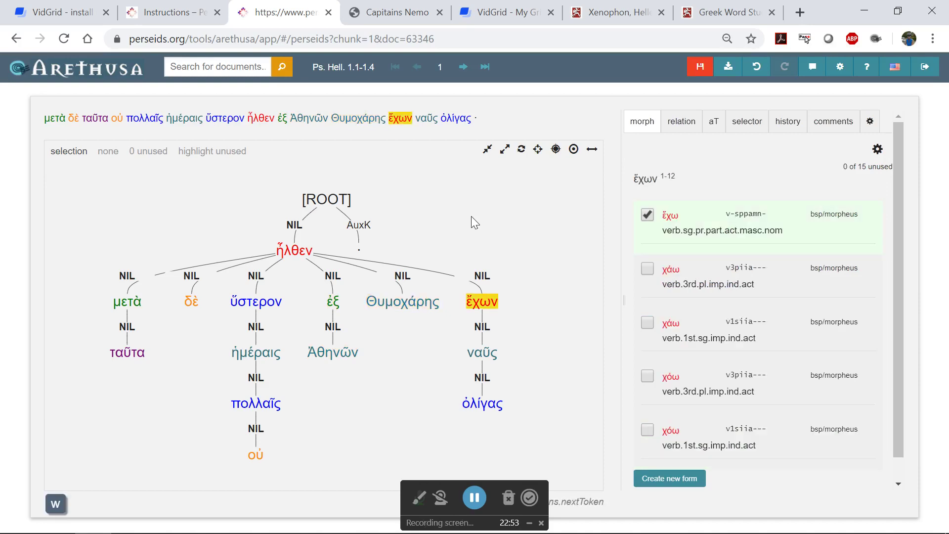
{"action": "key", "text": "w"}
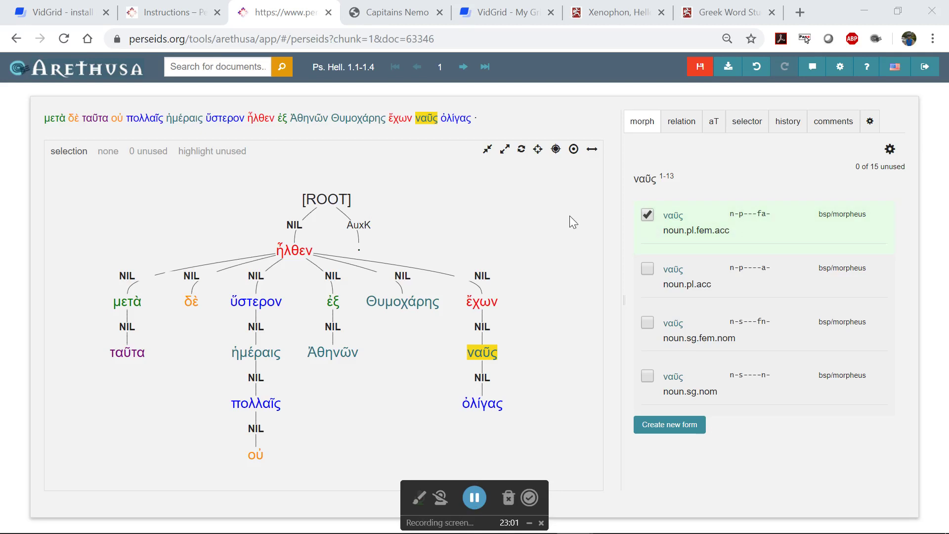
{"action": "left_click", "coordinate": [551, 214]}
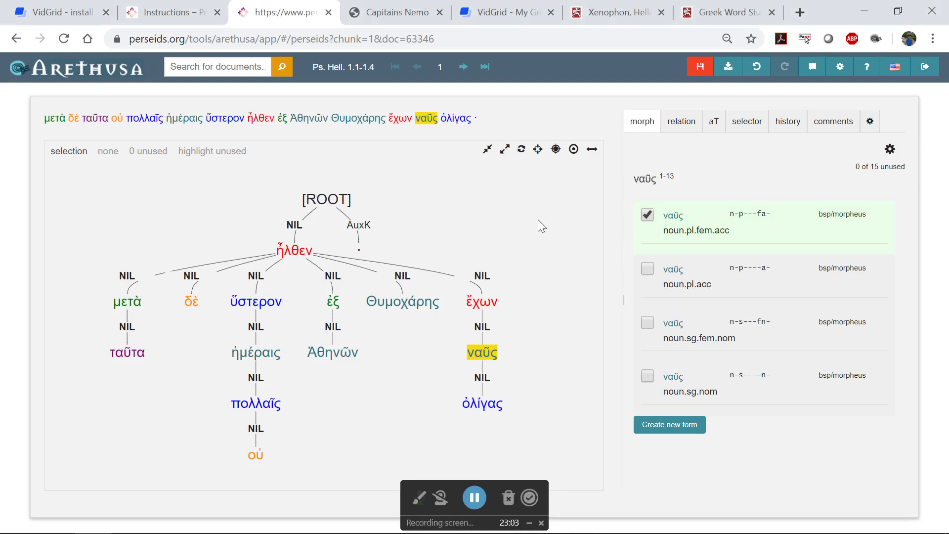
{"action": "key", "text": "w"}
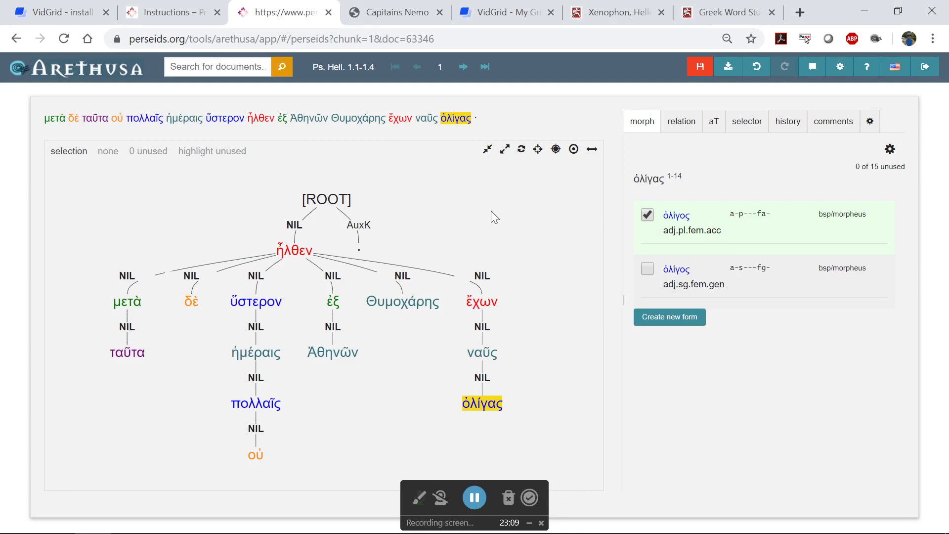
Open the syntactic relation settings for ὀλίγας and set the change-all relation to PRED with the suffix CO.
{"action": "left_click", "coordinate": [675, 129]}
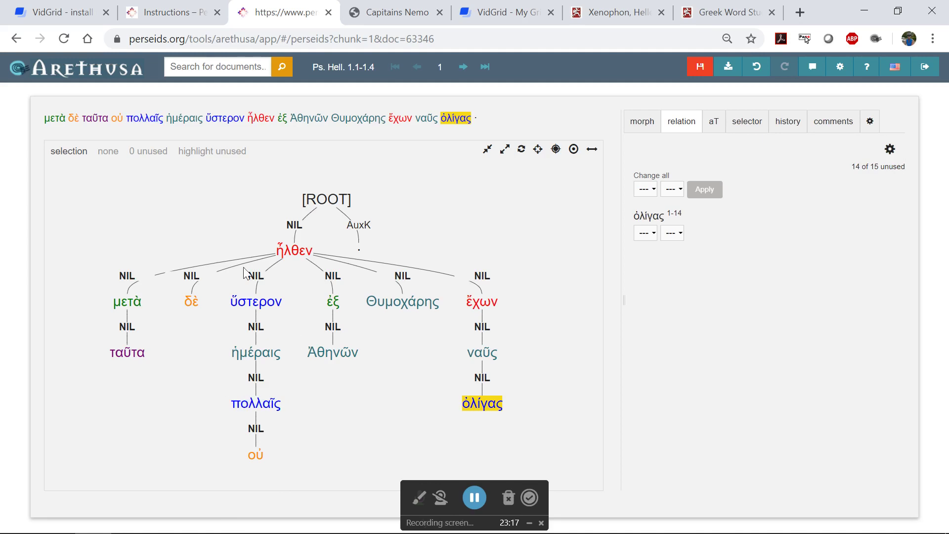
{"action": "left_click", "coordinate": [643, 190]}
{"action": "left_click", "coordinate": [643, 190]}
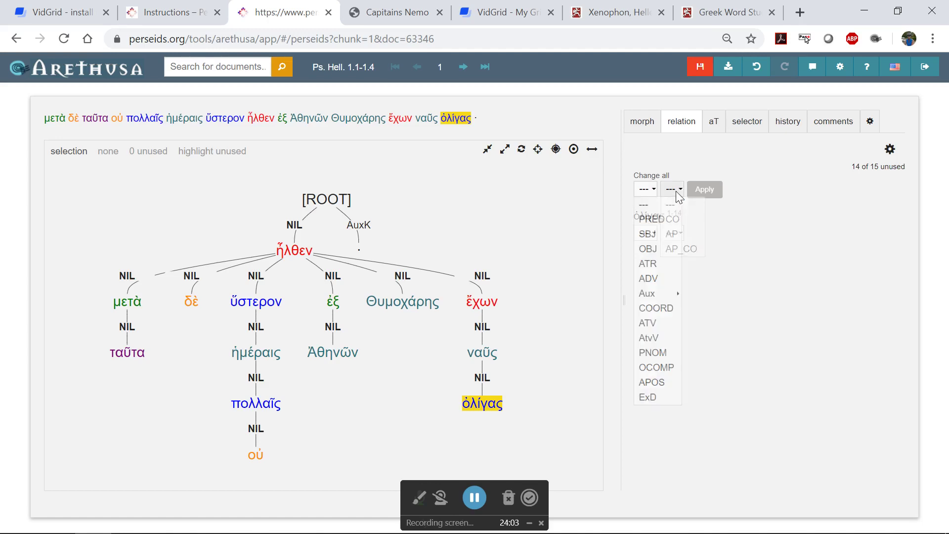
{"action": "left_click", "coordinate": [650, 219]}
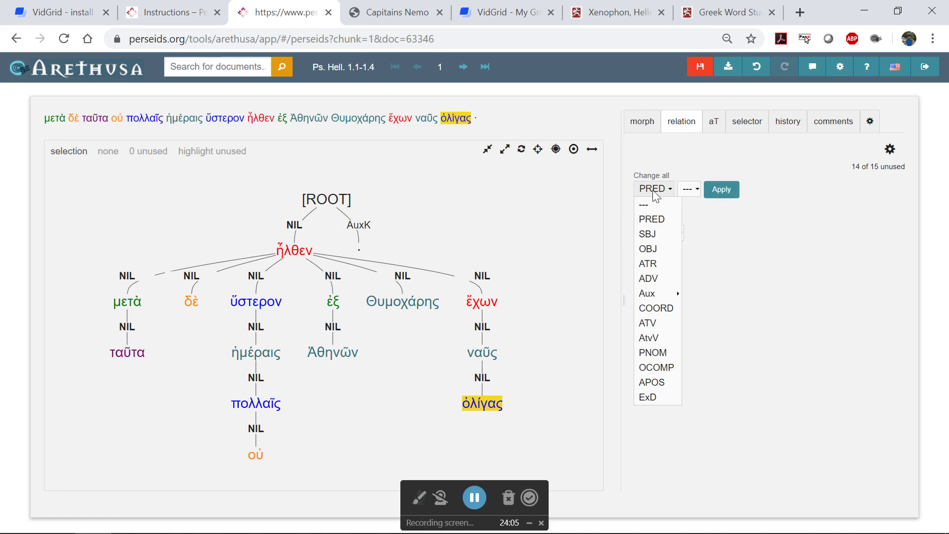
{"action": "left_click", "coordinate": [688, 189]}
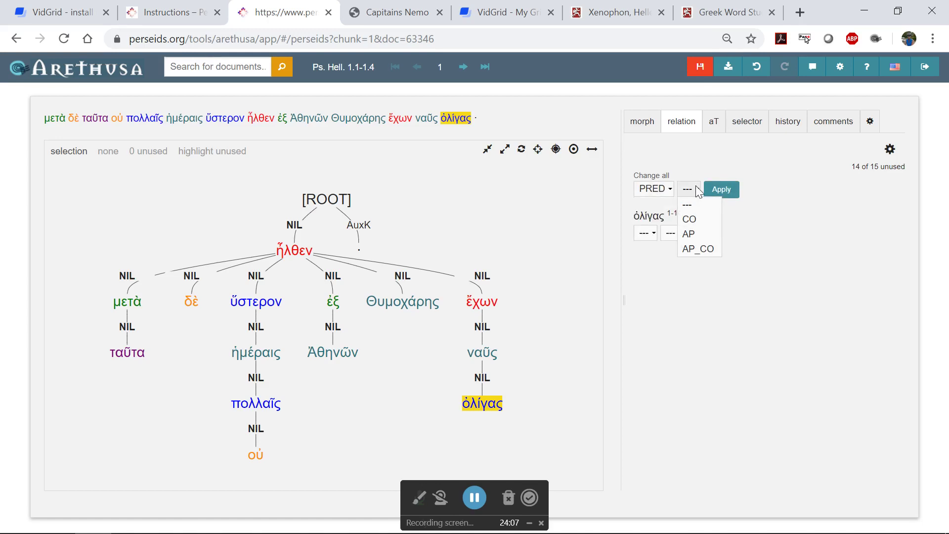
{"action": "left_click", "coordinate": [693, 222]}
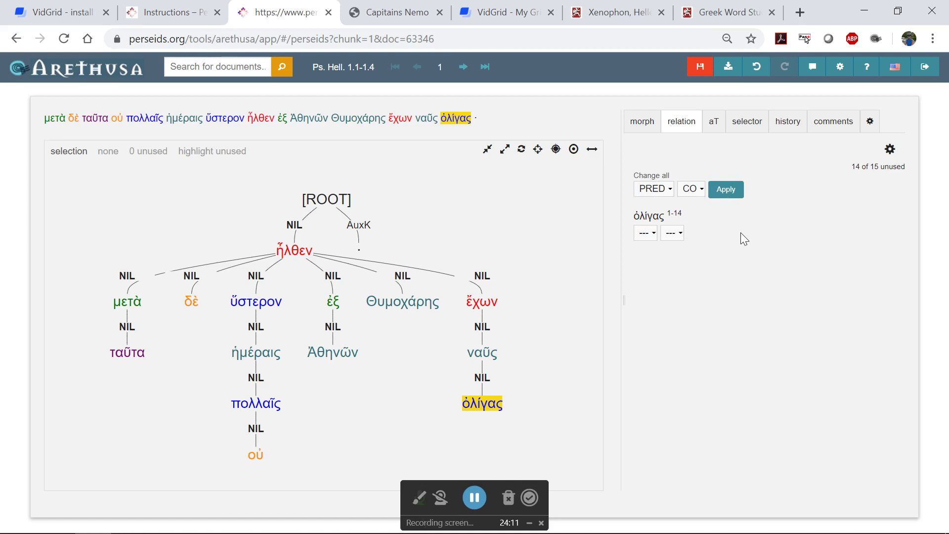
Examine the available relation suffixes and the individual relation choices for ὀλίγας.
{"action": "left_click", "coordinate": [688, 190]}
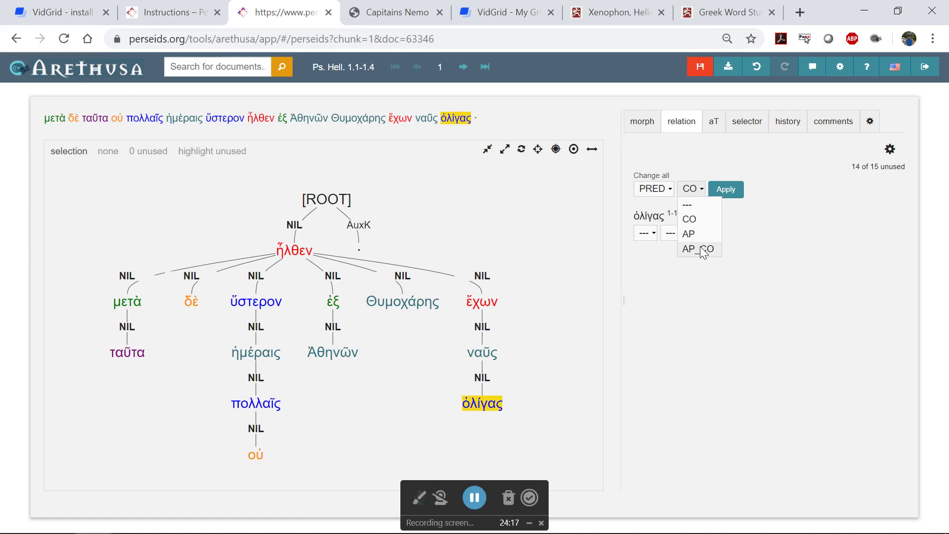
{"action": "left_click", "coordinate": [676, 279]}
{"action": "left_click", "coordinate": [645, 233]}
{"action": "left_click", "coordinate": [648, 230]}
{"action": "left_click", "coordinate": [648, 231]}
{"action": "left_click", "coordinate": [725, 193]}
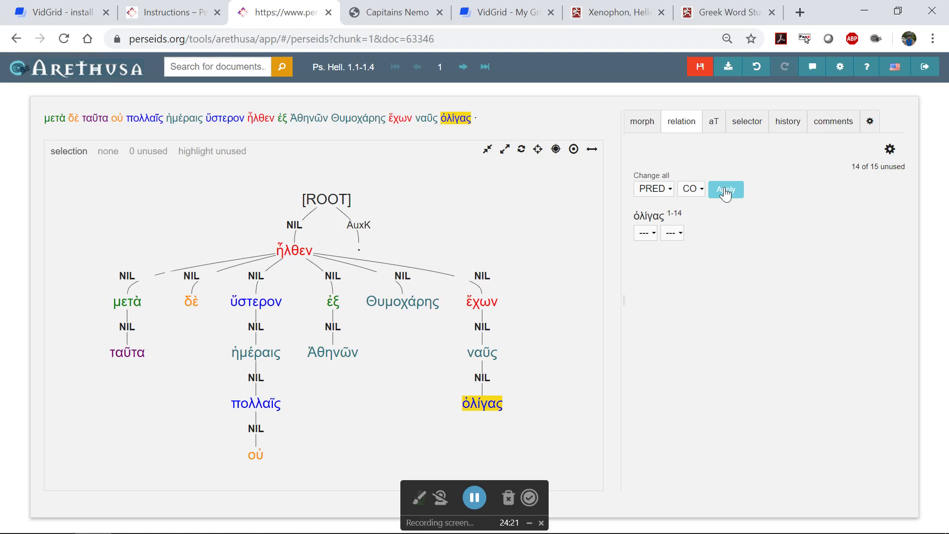
{"action": "left_click", "coordinate": [648, 231]}
Select only ἦλθεν and apply the relation PRED without a suffix to it.
{"action": "left_click", "coordinate": [433, 259]}
{"action": "left_click", "coordinate": [449, 125]}
{"action": "left_click", "coordinate": [295, 250]}
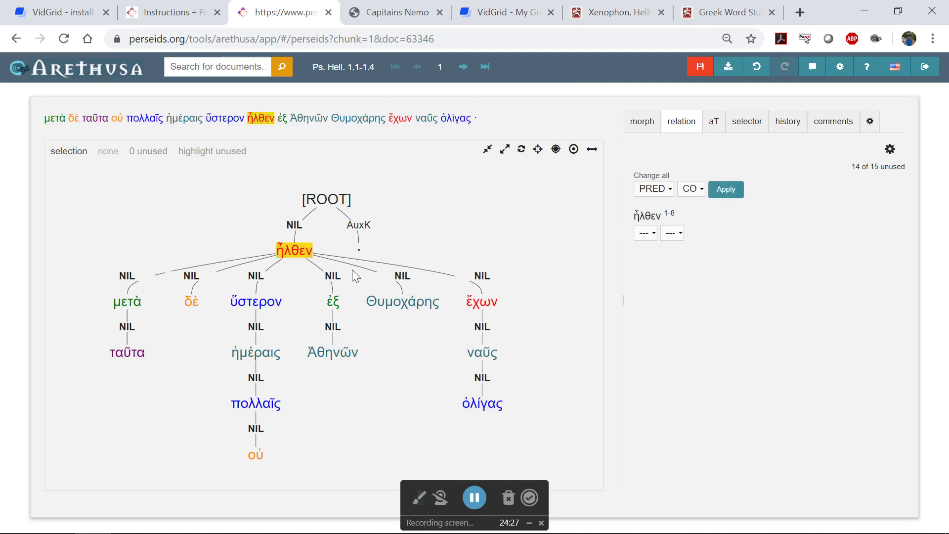
{"action": "left_click", "coordinate": [658, 189]}
{"action": "left_click", "coordinate": [700, 192]}
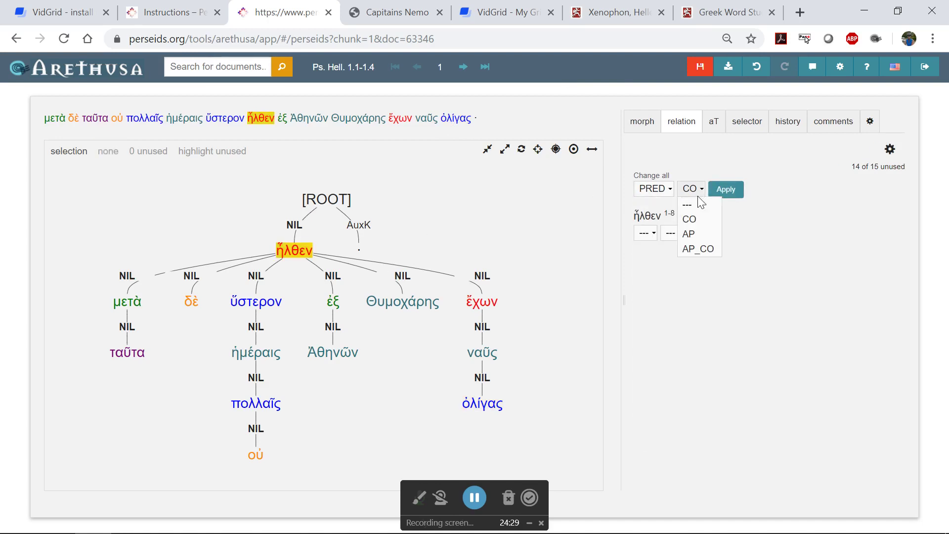
{"action": "left_click", "coordinate": [694, 203]}
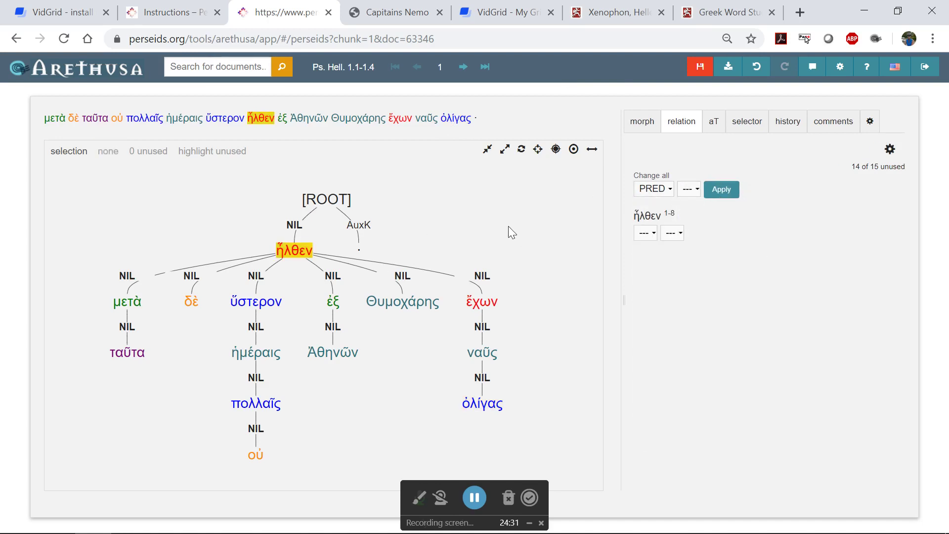
{"action": "left_click", "coordinate": [654, 190]}
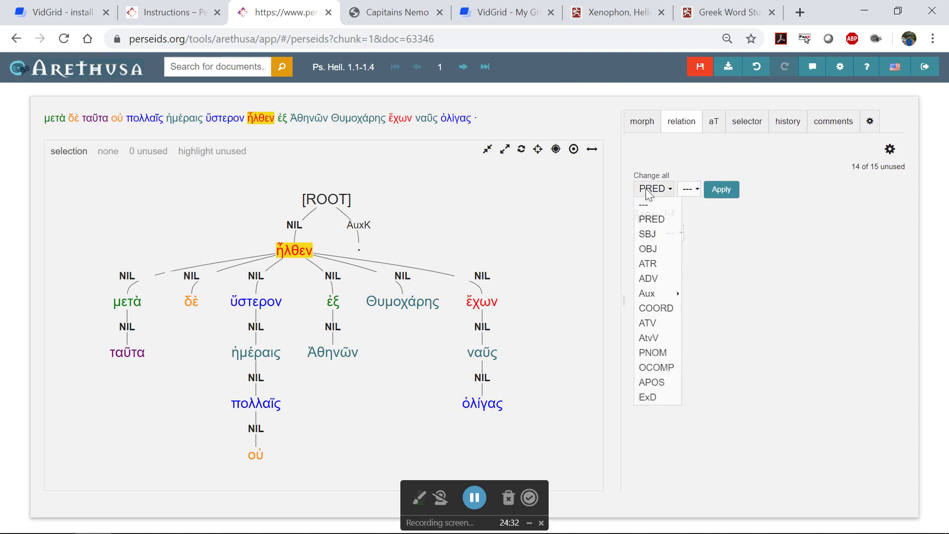
{"action": "left_click", "coordinate": [656, 217]}
{"action": "left_click", "coordinate": [721, 193]}
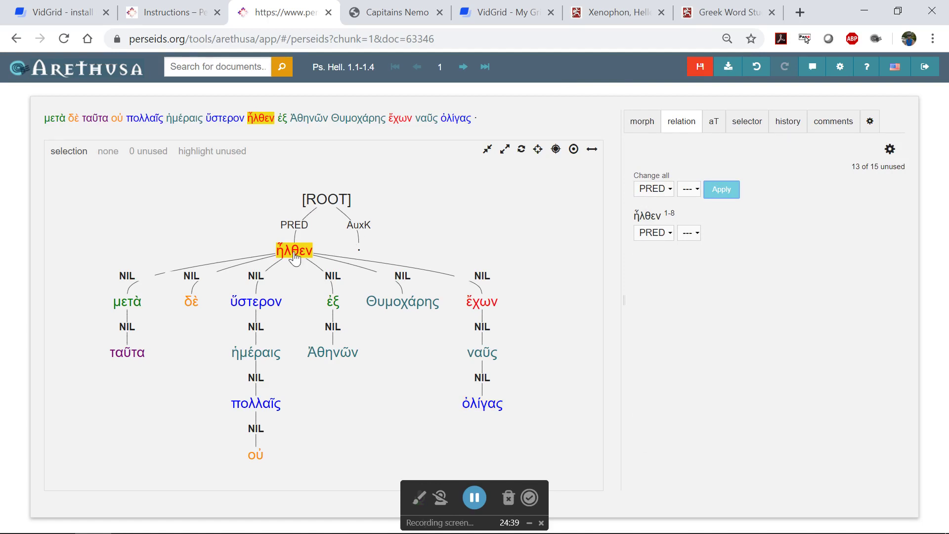
Examine the individual relation choices and the pop-up details for ἦλθεν, keeping PRED, and leave no word selected.
{"action": "left_click", "coordinate": [359, 249], "text": "ctrl"}
{"action": "left_click", "coordinate": [359, 249], "text": "ctrl"}
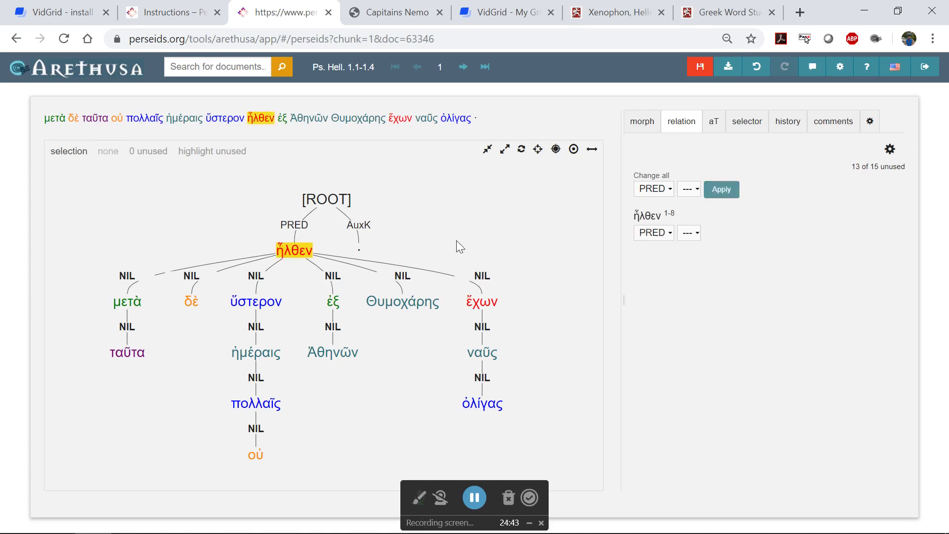
{"action": "left_click", "coordinate": [655, 232]}
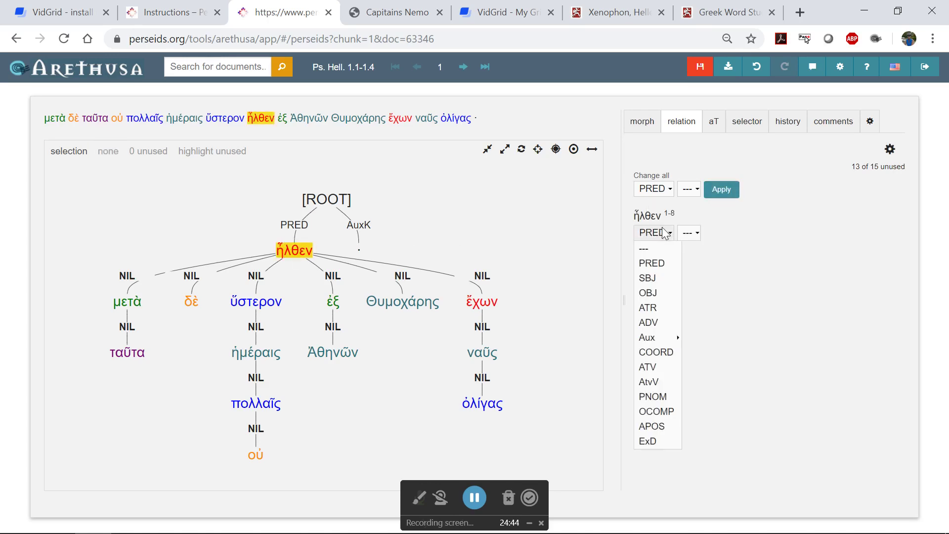
{"action": "left_click", "coordinate": [666, 266]}
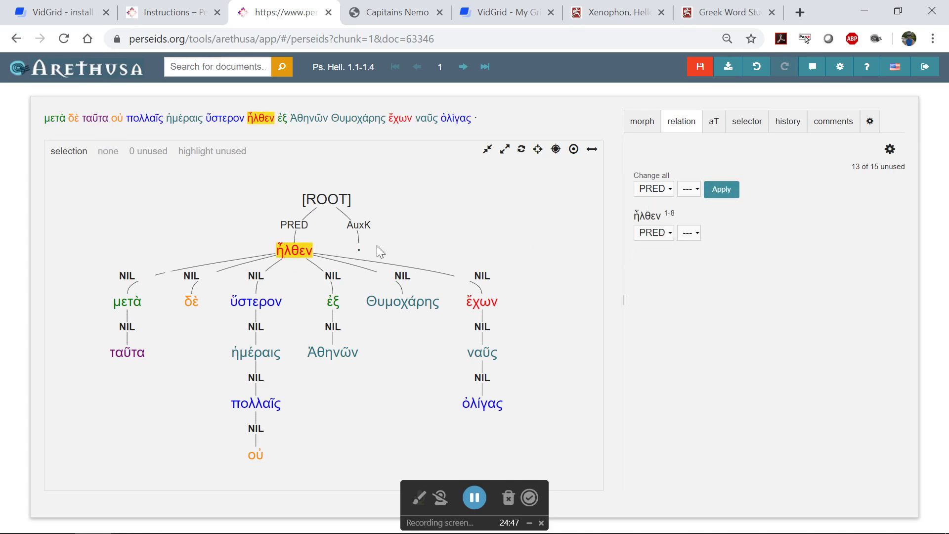
{"action": "right_click", "coordinate": [291, 253]}
{"action": "left_click", "coordinate": [398, 355]}
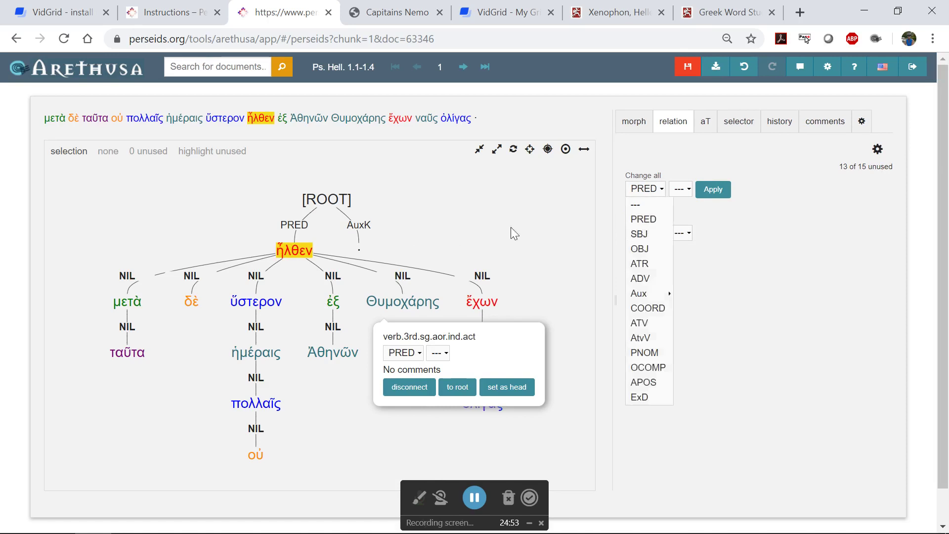
{"action": "left_click", "coordinate": [447, 230]}
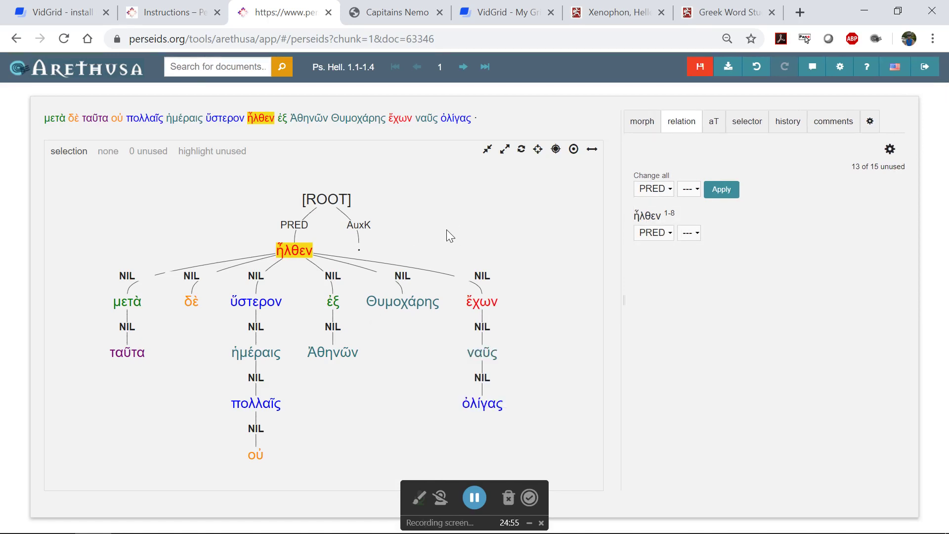
{"action": "key", "text": "Escape"}
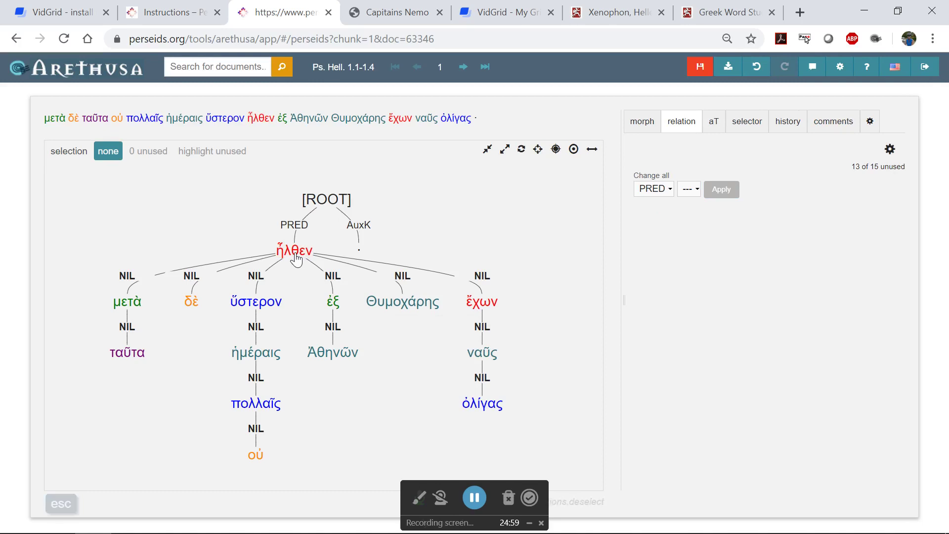
Set the relation of Θυμοχάρης to SBJ without a suffix and clear the selection.
{"action": "left_click", "coordinate": [418, 311]}
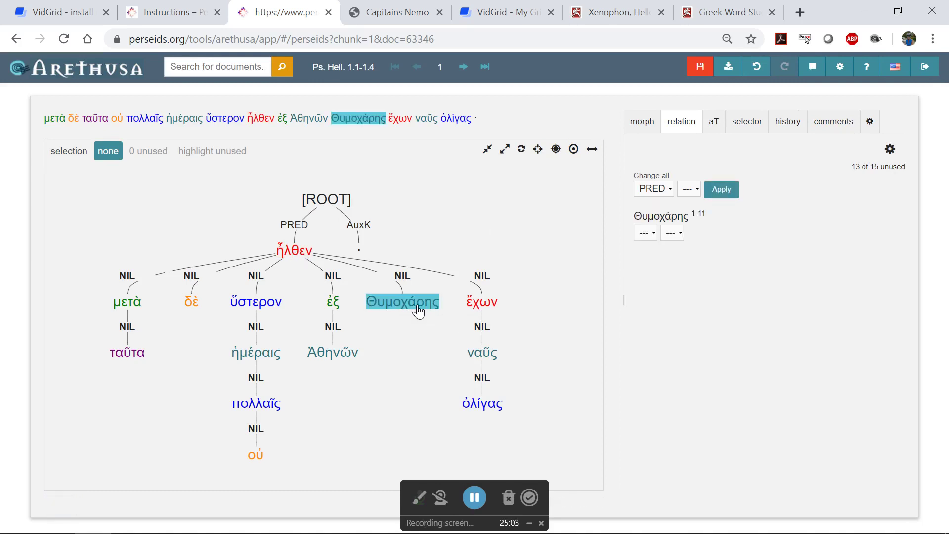
{"action": "left_click", "coordinate": [644, 235]}
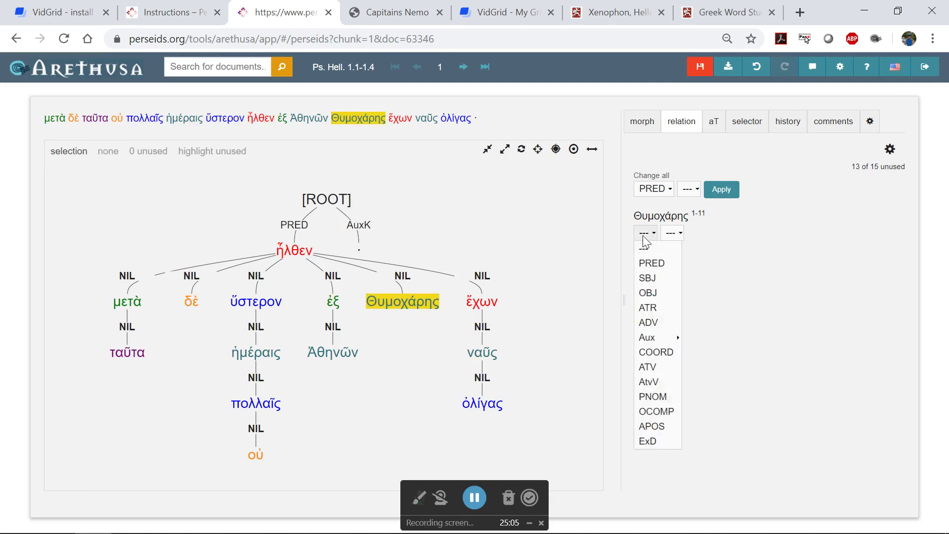
{"action": "left_click", "coordinate": [654, 275]}
{"action": "left_click", "coordinate": [688, 232]}
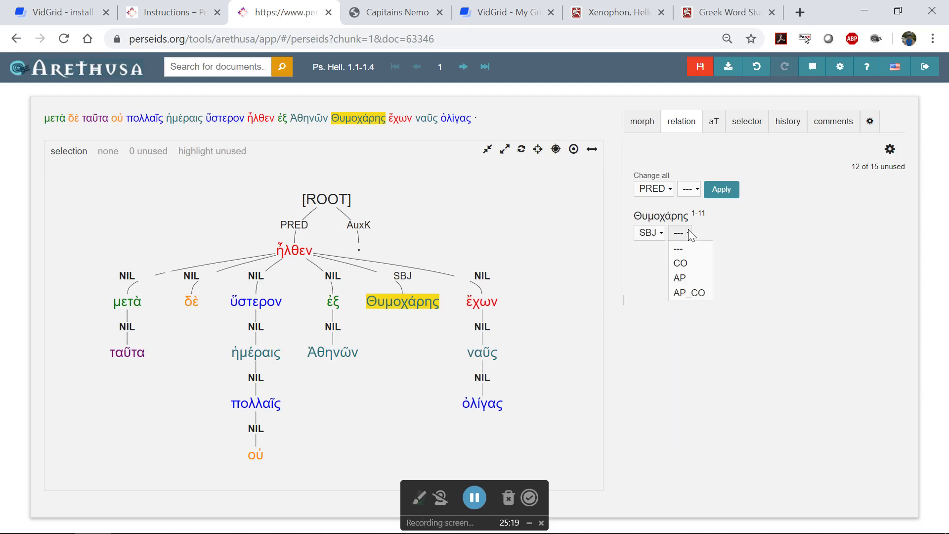
{"action": "left_click", "coordinate": [403, 309]}
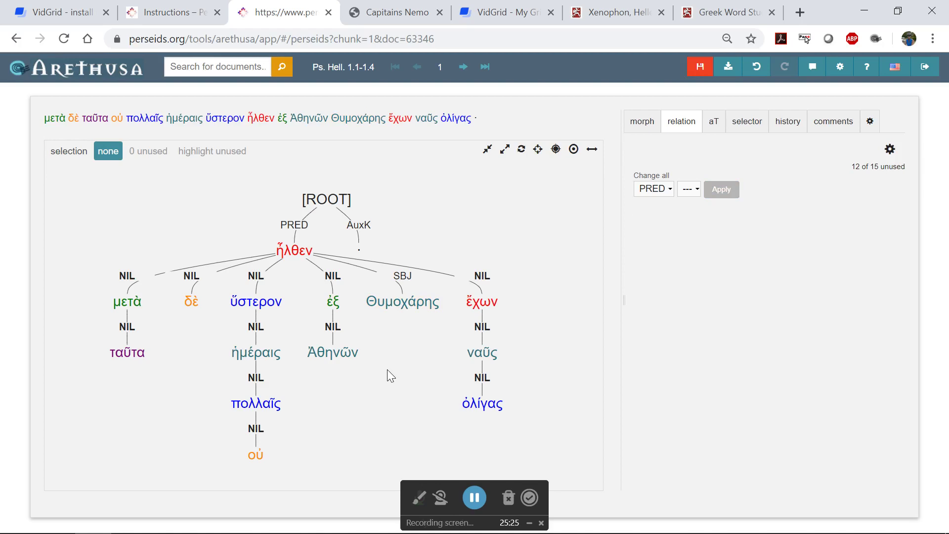
{"action": "left_click", "coordinate": [296, 251]}
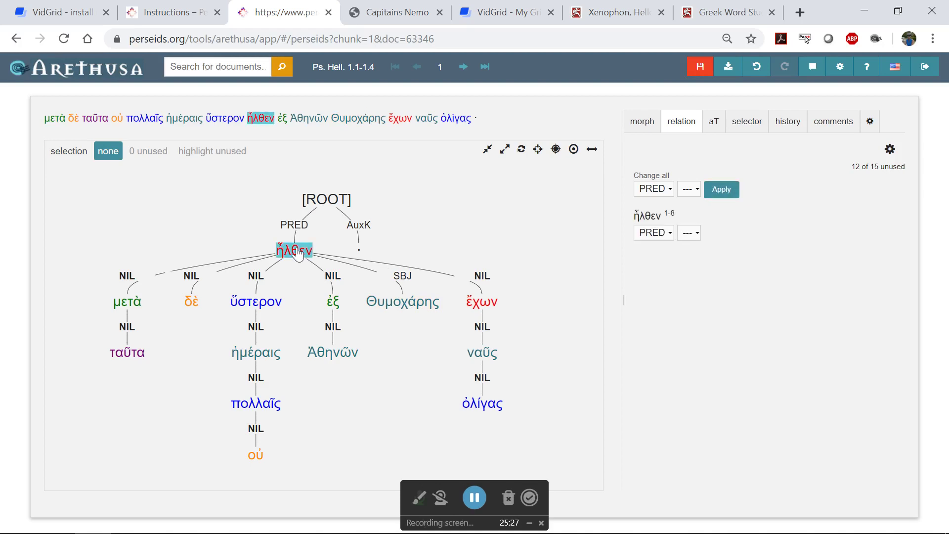
{"action": "left_click", "coordinate": [298, 253]}
{"action": "left_click", "coordinate": [504, 302]}
{"action": "left_click", "coordinate": [497, 305]}
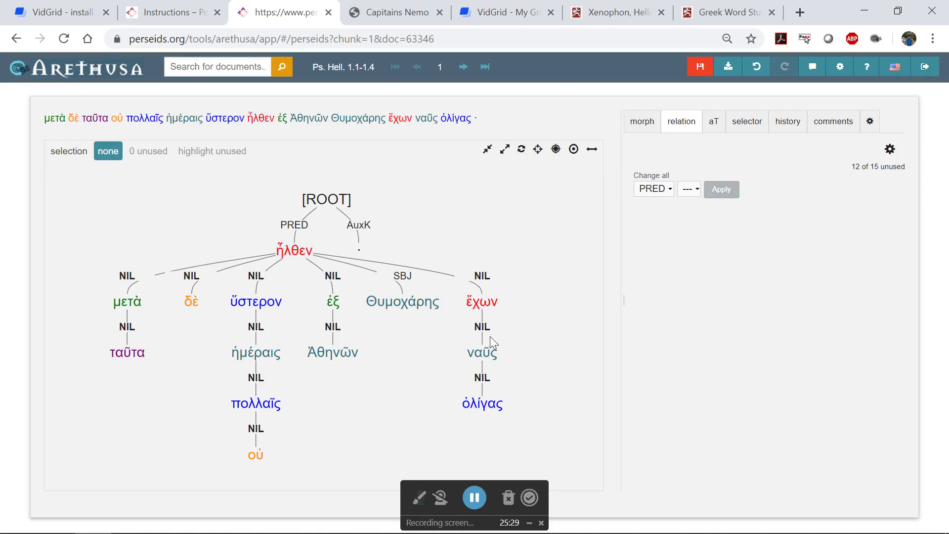
Set the relation of ναῦς, the word beneath ἔχων, to OBJ and deselect it.
{"action": "left_click", "coordinate": [487, 353]}
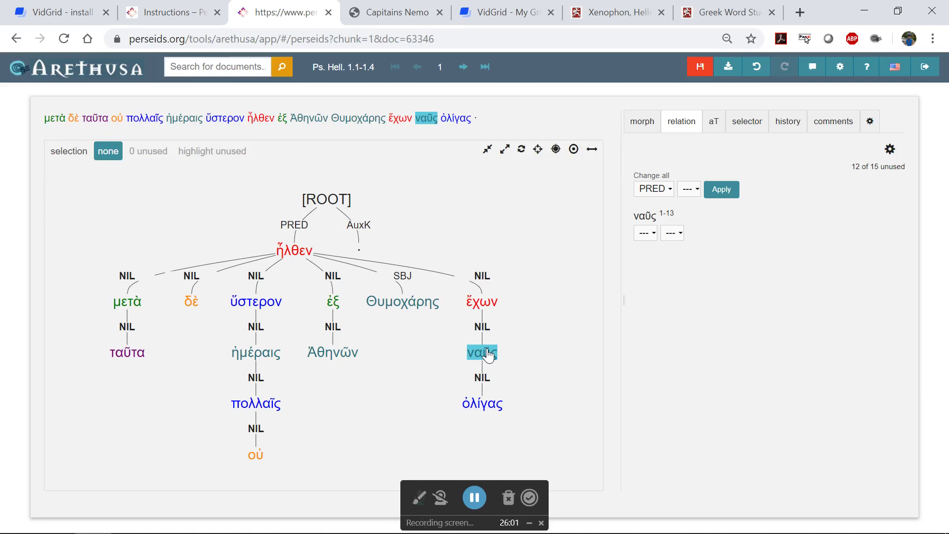
{"action": "left_click", "coordinate": [482, 353]}
{"action": "left_click", "coordinate": [483, 353]}
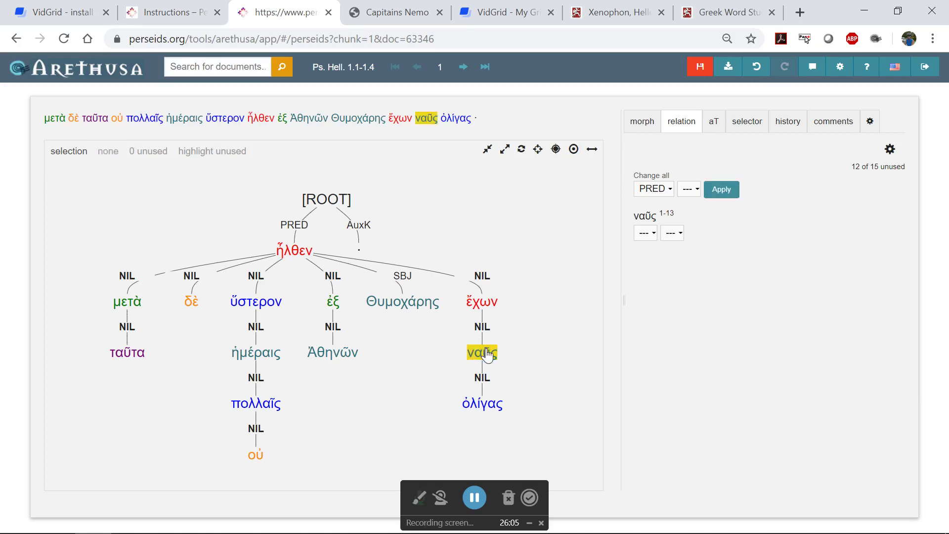
{"action": "left_click", "coordinate": [646, 233]}
{"action": "left_click", "coordinate": [649, 294]}
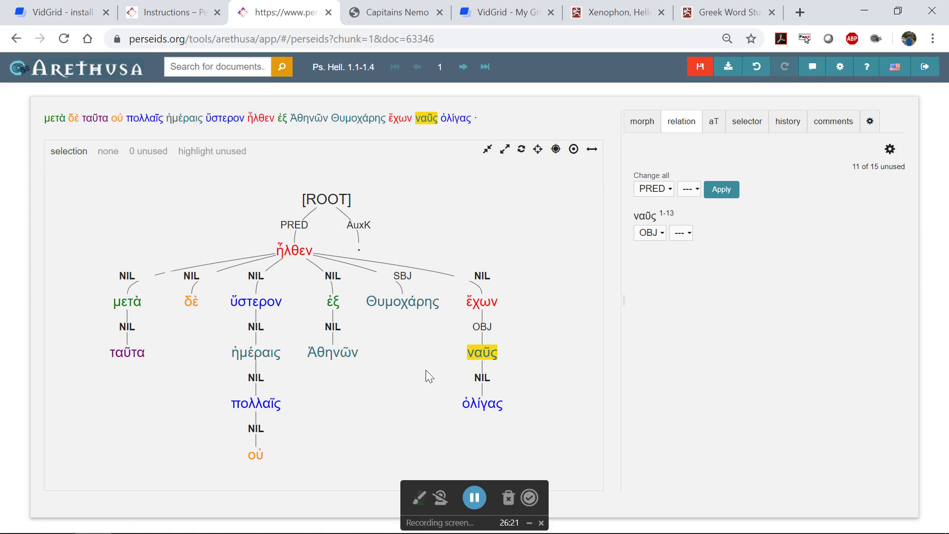
{"action": "left_click", "coordinate": [482, 352]}
Set the relation of Ἀθηνῶν, the word beneath ἐξ, to OBJ and deselect it.
{"action": "left_click", "coordinate": [341, 352]}
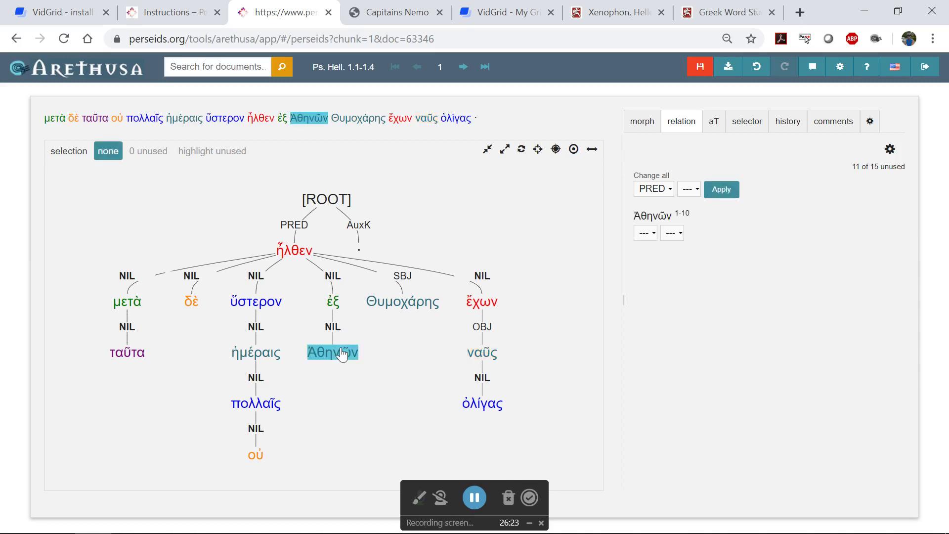
{"action": "right_click", "coordinate": [339, 357]}
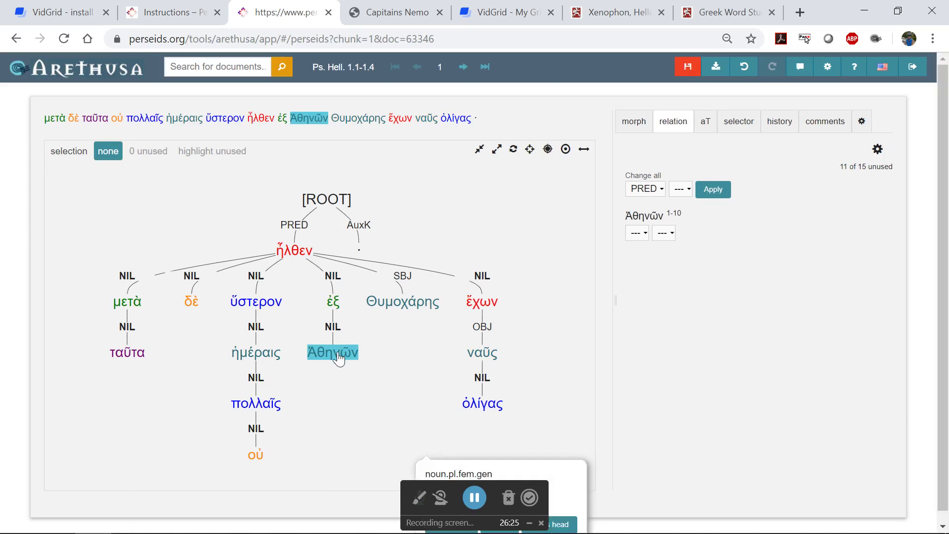
{"action": "left_click", "coordinate": [402, 398]}
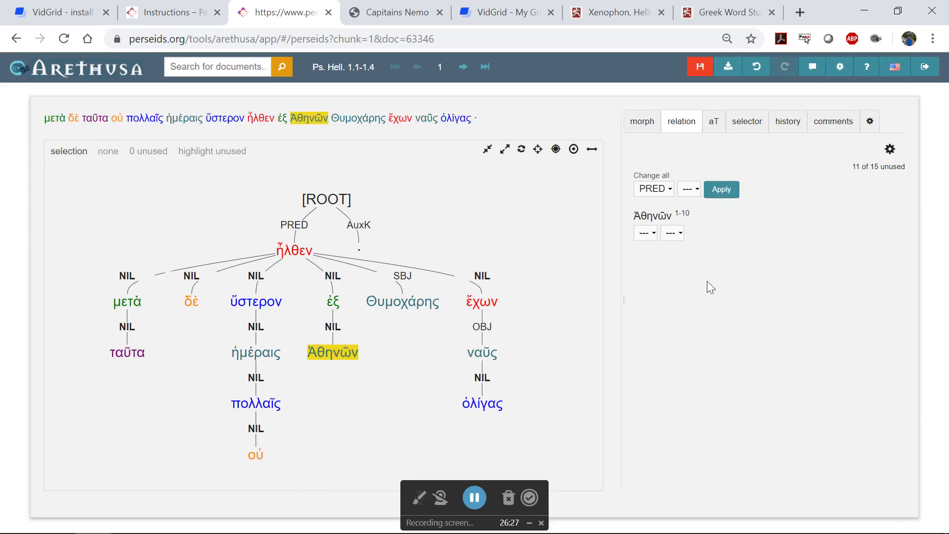
{"action": "left_click", "coordinate": [646, 233]}
{"action": "left_click", "coordinate": [647, 291]}
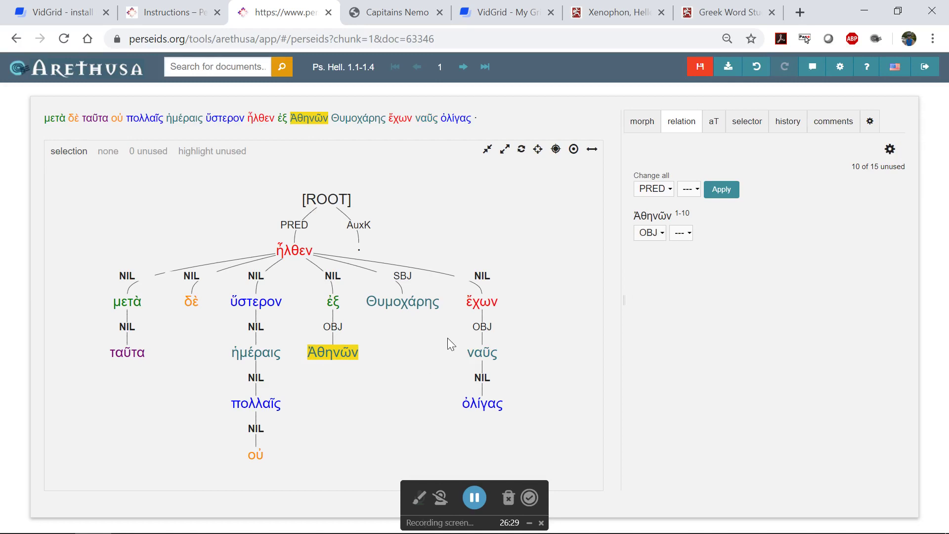
{"action": "left_click", "coordinate": [337, 353]}
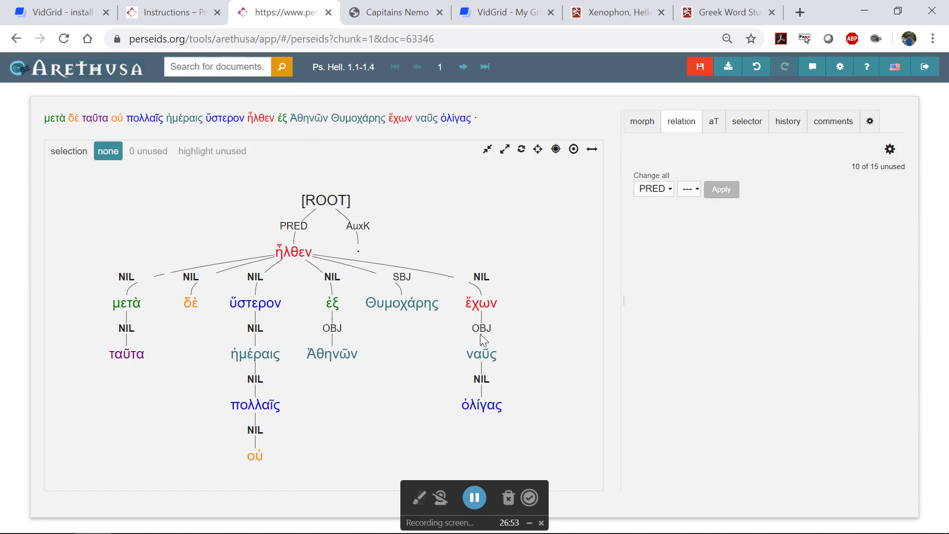
Select πολλαῖς and ὀλίγας together, apply the relation ATR to both at once, and clear the selection.
{"action": "left_click", "coordinate": [665, 191]}
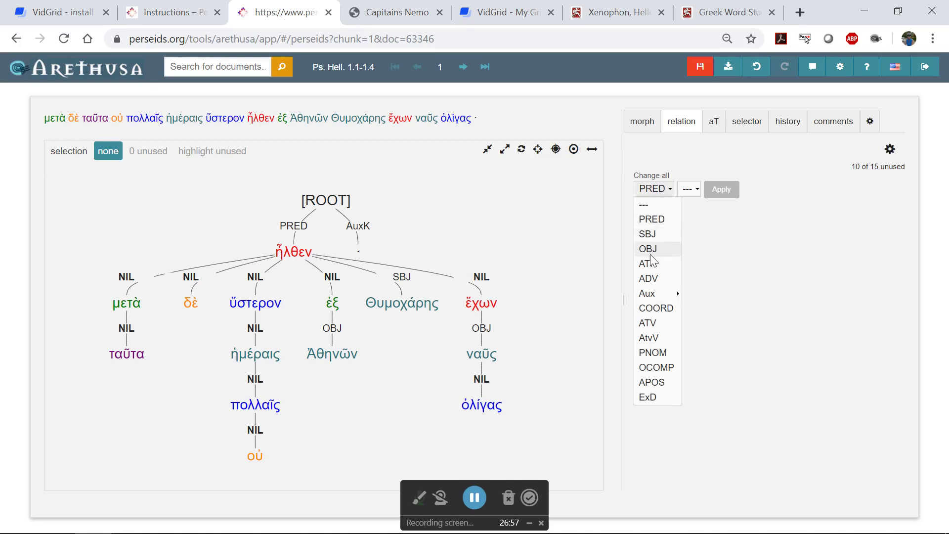
{"action": "left_click", "coordinate": [562, 313]}
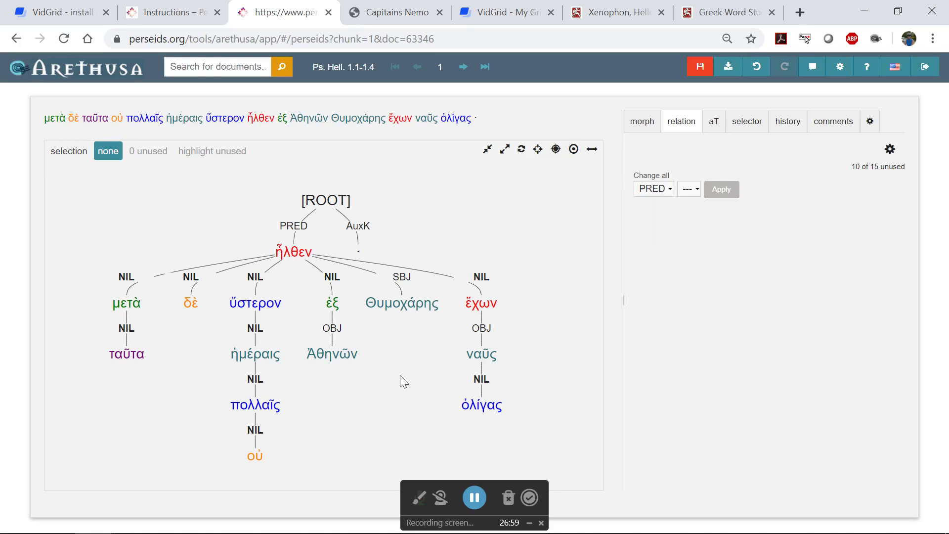
{"action": "left_click", "coordinate": [255, 410]}
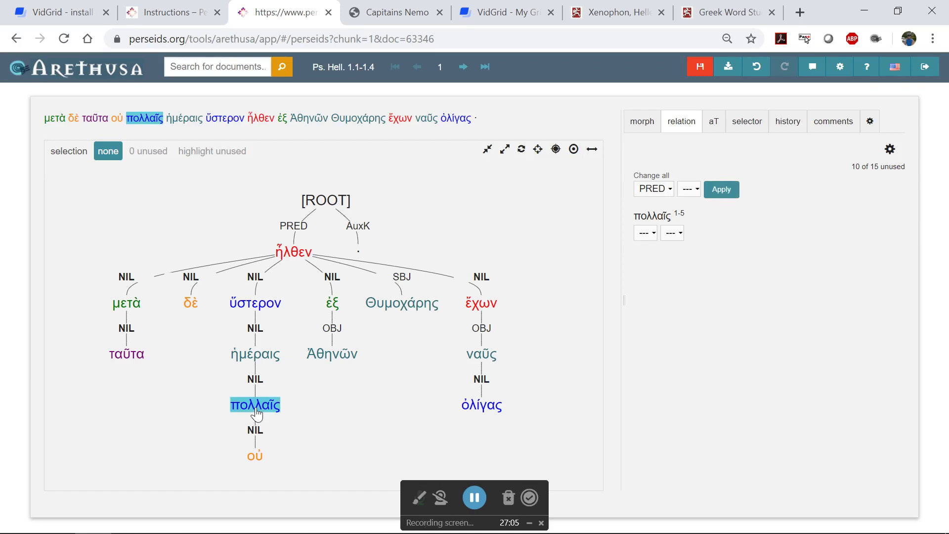
{"action": "left_click", "coordinate": [257, 414]}
{"action": "left_click", "coordinate": [468, 414]}
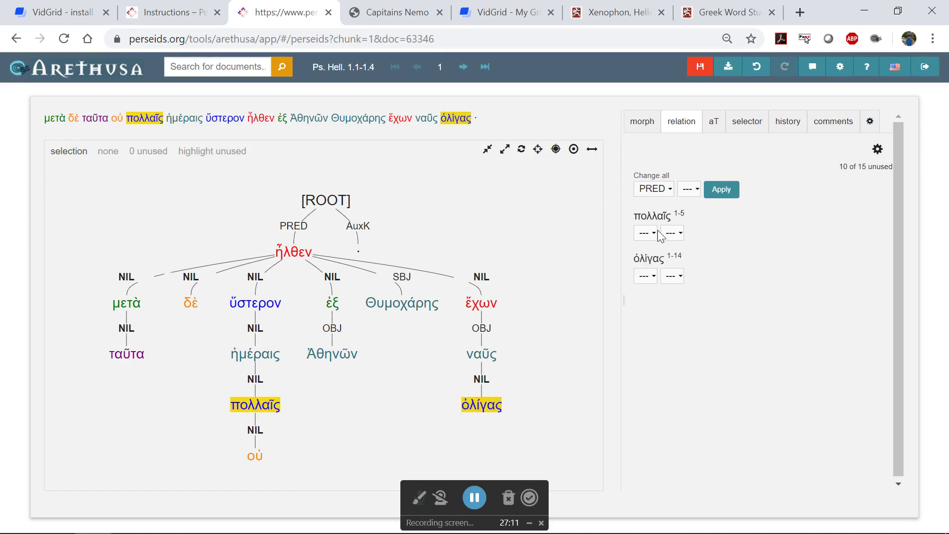
{"action": "left_click", "coordinate": [659, 190]}
{"action": "left_click_drag", "start_coordinate": [652, 278], "coordinate": [651, 261]}
{"action": "left_click", "coordinate": [651, 260]}
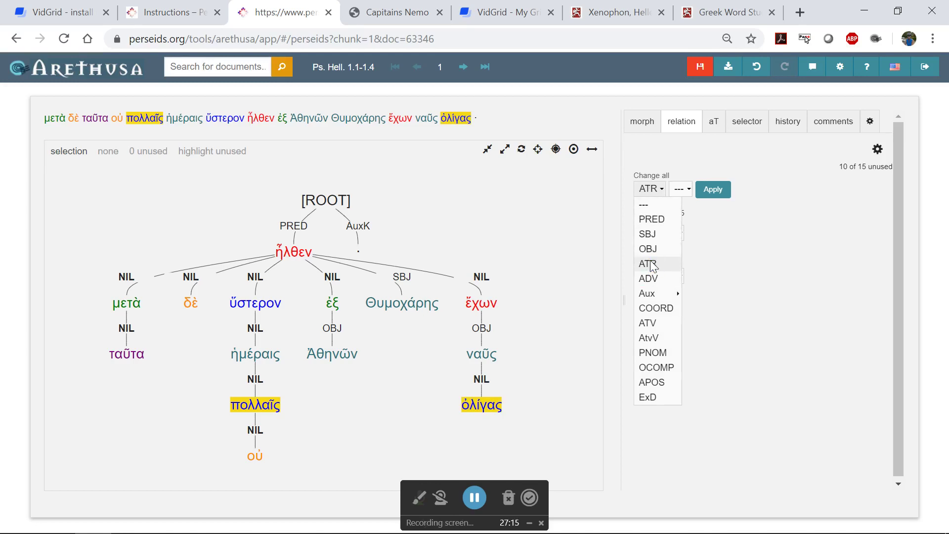
{"action": "left_click", "coordinate": [715, 193]}
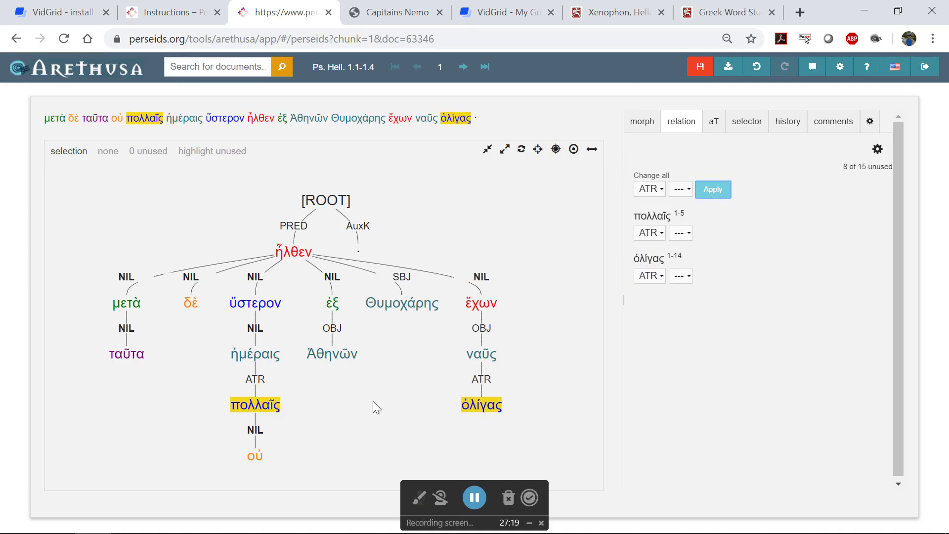
{"action": "key", "text": "Escape"}
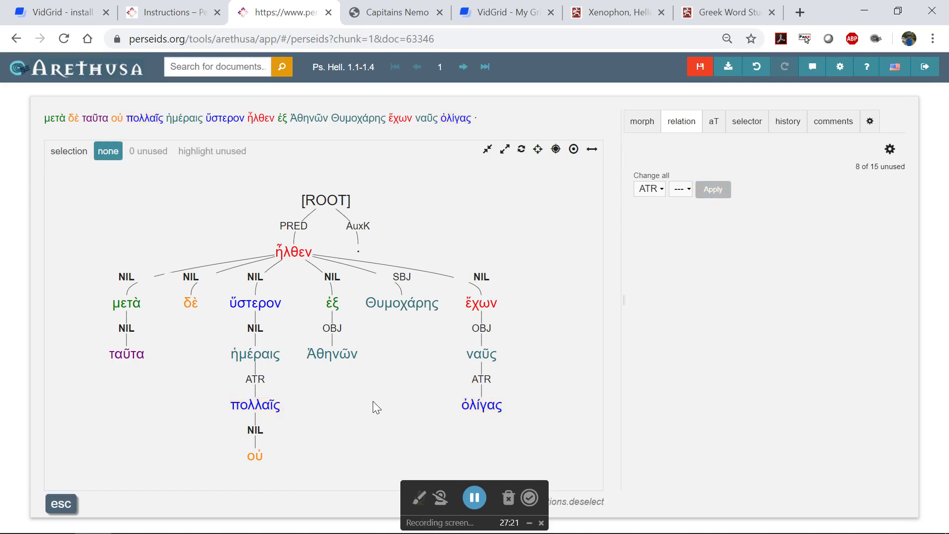
{"action": "left_click", "coordinate": [336, 308]}
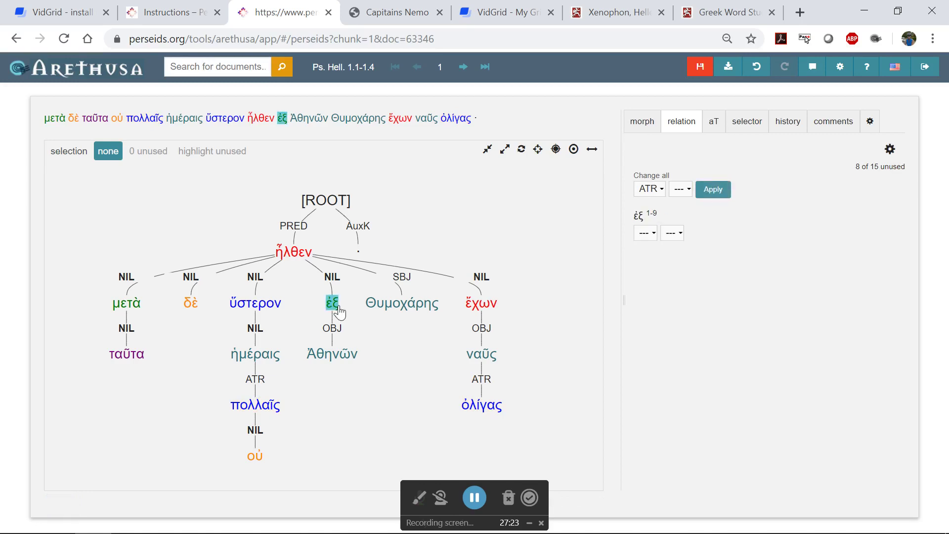
{"action": "left_click", "coordinate": [268, 305]}
{"action": "left_click", "coordinate": [266, 304]}
{"action": "left_click", "coordinate": [259, 354]}
{"action": "left_click", "coordinate": [270, 307]}
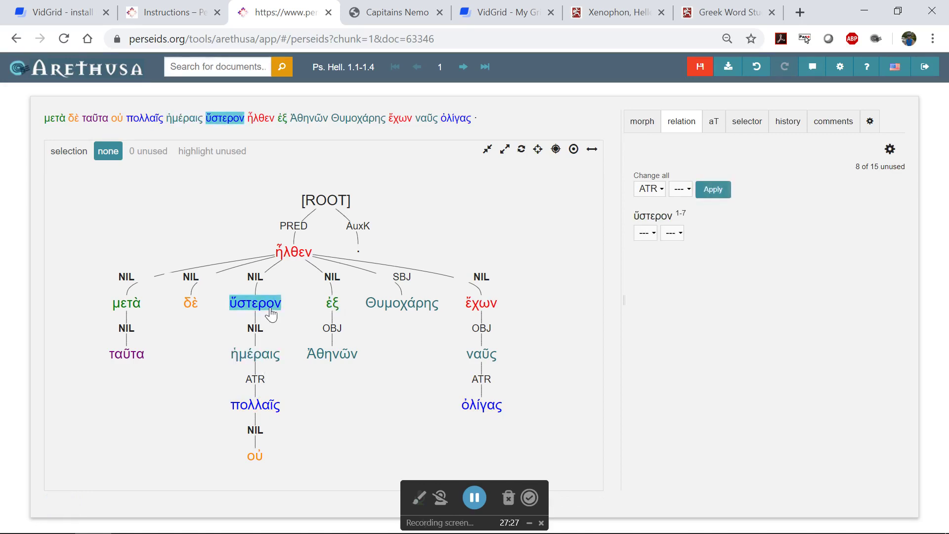
Select ἡμέραις and ὕστερον together, apply the relation ADV to both at once, and clear the selection.
{"action": "left_click", "coordinate": [272, 364]}
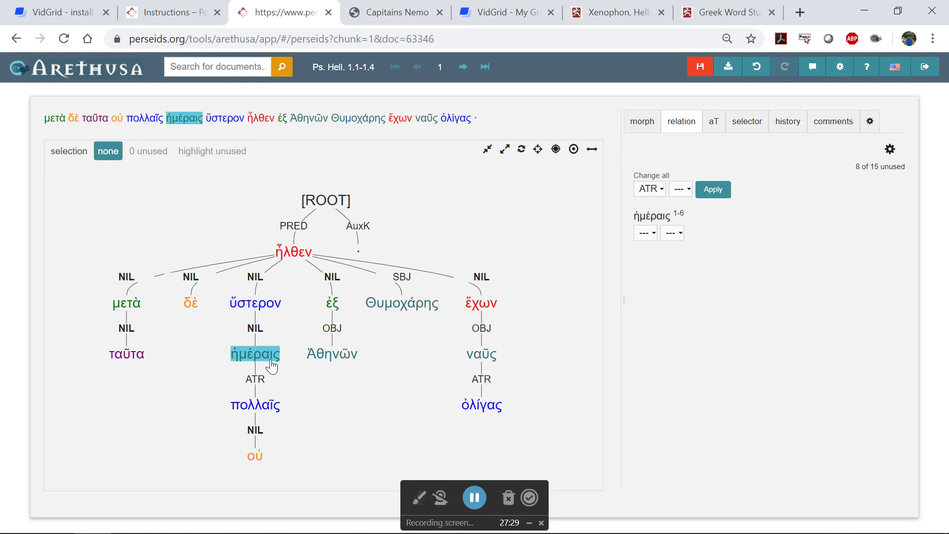
{"action": "left_click", "coordinate": [271, 366]}
{"action": "left_click", "coordinate": [268, 363]}
{"action": "left_click", "coordinate": [263, 302], "text": "ctrl"}
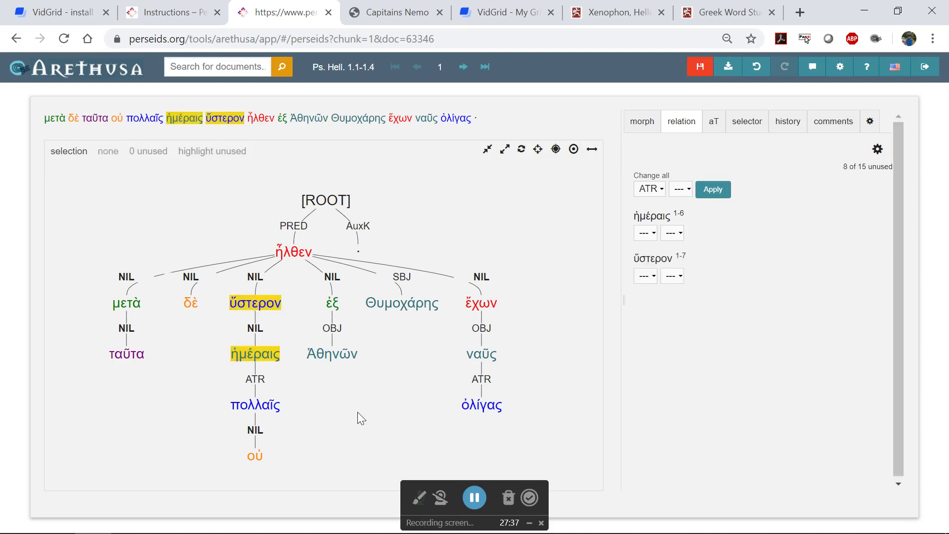
{"action": "left_click", "coordinate": [656, 188]}
{"action": "left_click", "coordinate": [650, 219]}
{"action": "left_click", "coordinate": [712, 189]}
{"action": "left_click", "coordinate": [313, 388]}
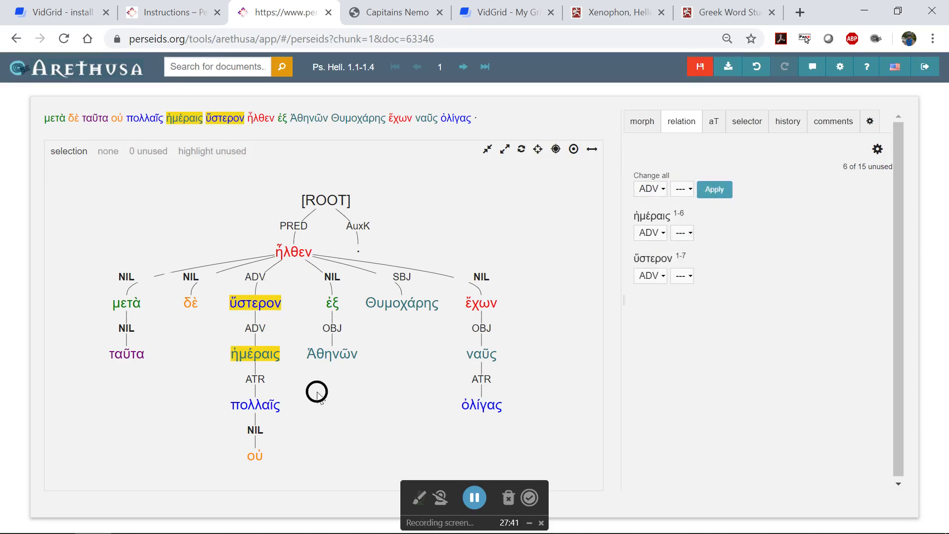
{"action": "key", "text": "Escape"}
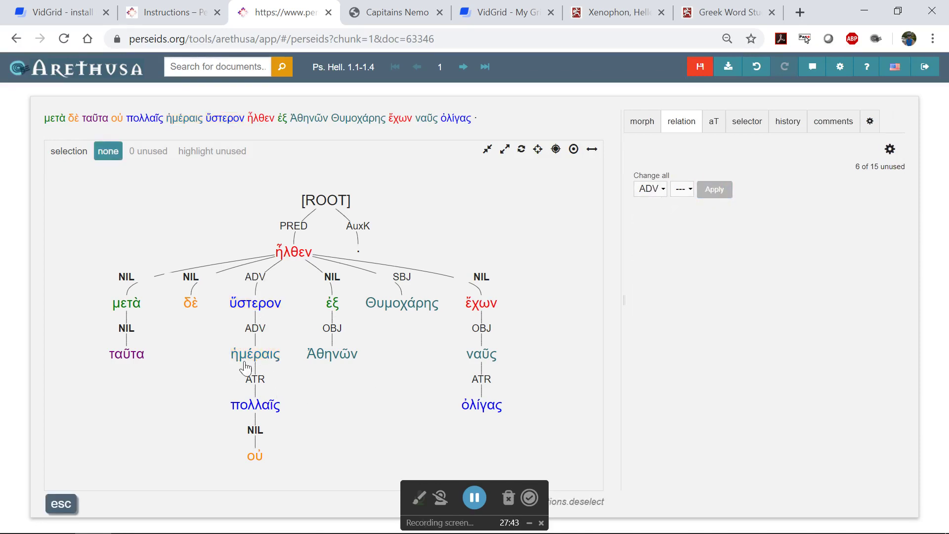
Select ταῦτα and ἔχων together, apply the relation ADV to both at once, and clear the selection.
{"action": "left_click", "coordinate": [127, 355]}
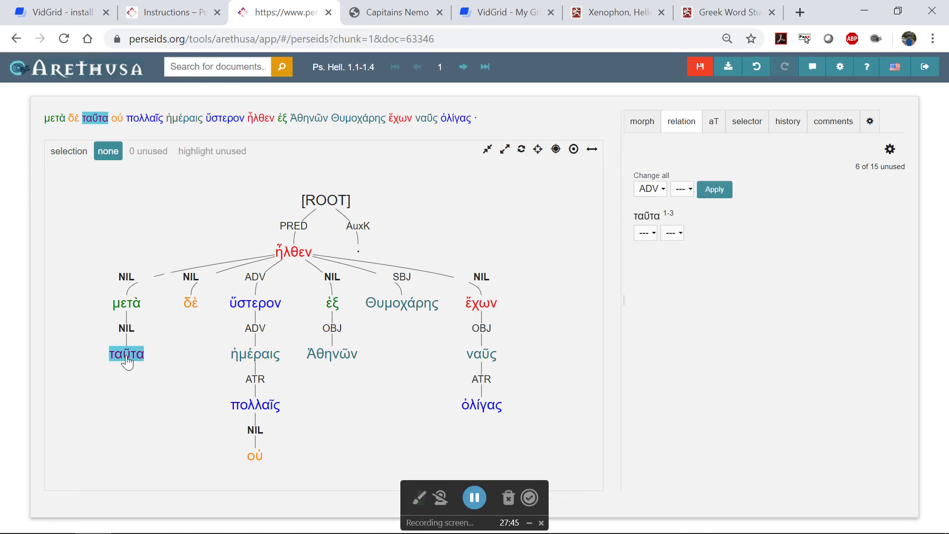
{"action": "left_click", "coordinate": [360, 354], "text": "ctrl"}
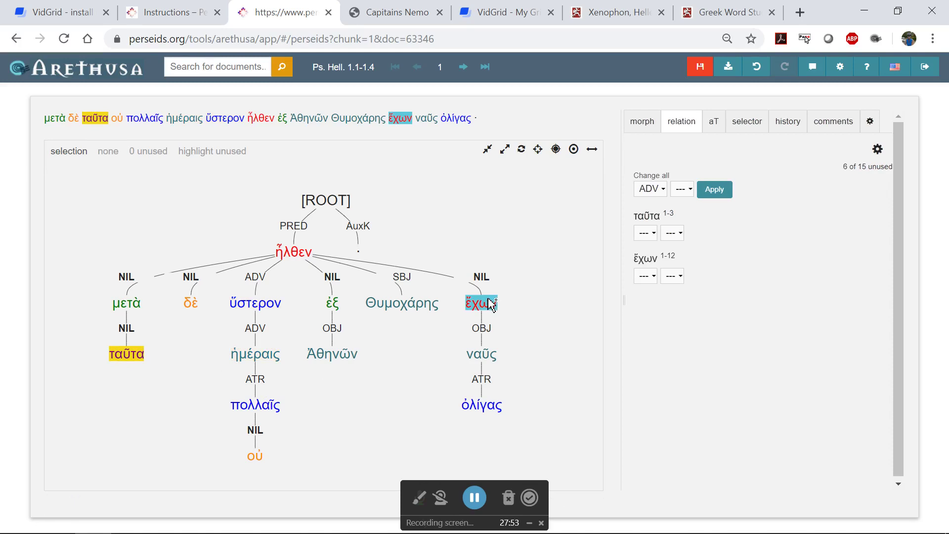
{"action": "left_click", "coordinate": [477, 308]}
{"action": "left_click", "coordinate": [714, 190]}
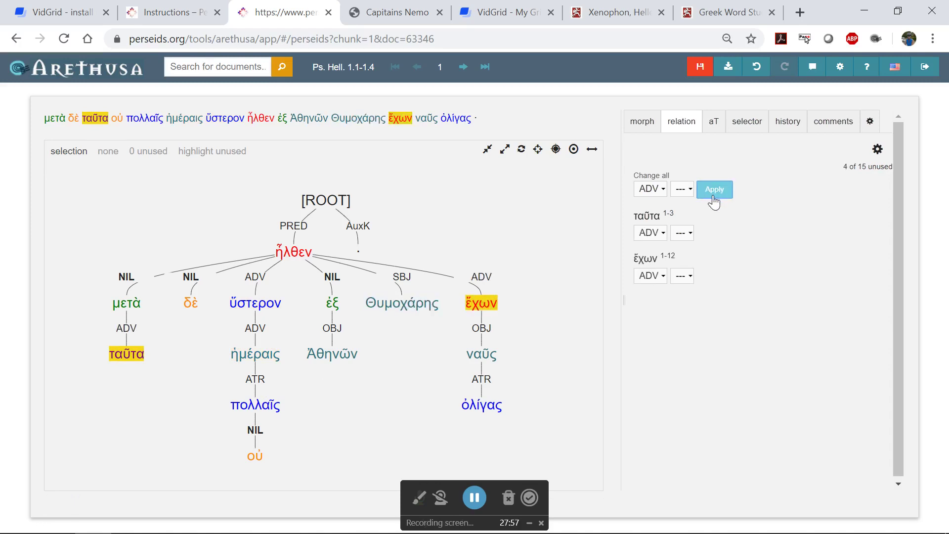
{"action": "key", "text": "Escape"}
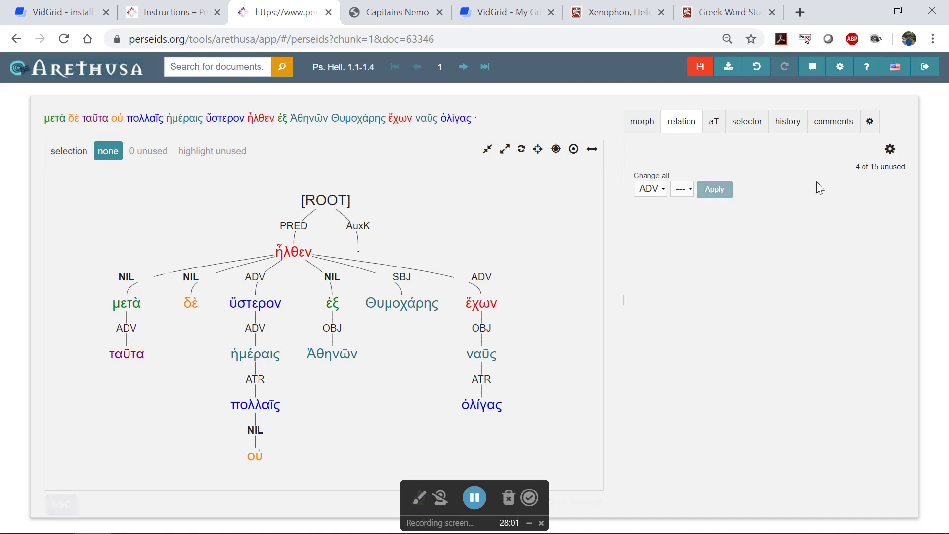
Search the sentence for tokens carrying the label AuxP with the selector.
{"action": "left_click", "coordinate": [748, 124]}
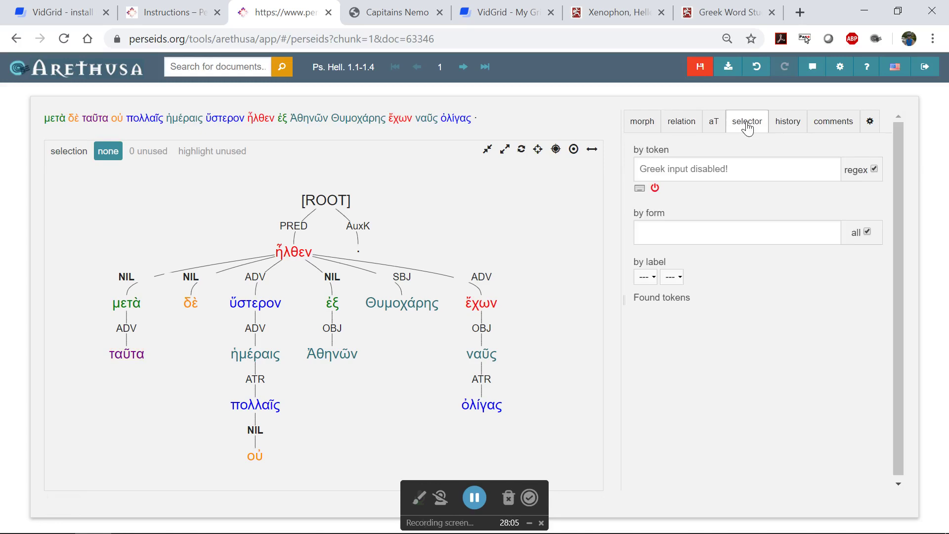
{"action": "left_click", "coordinate": [646, 277]}
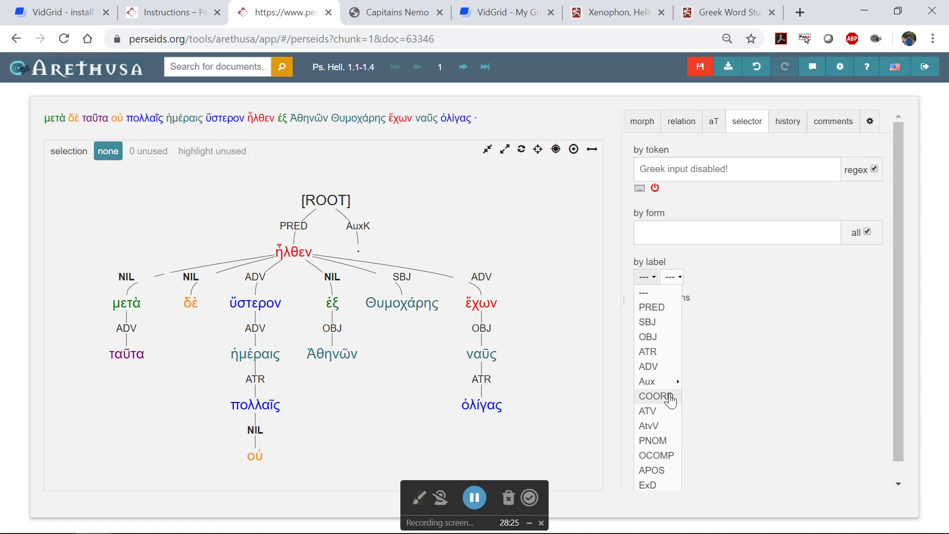
{"action": "mouse_move", "coordinate": [672, 382]}
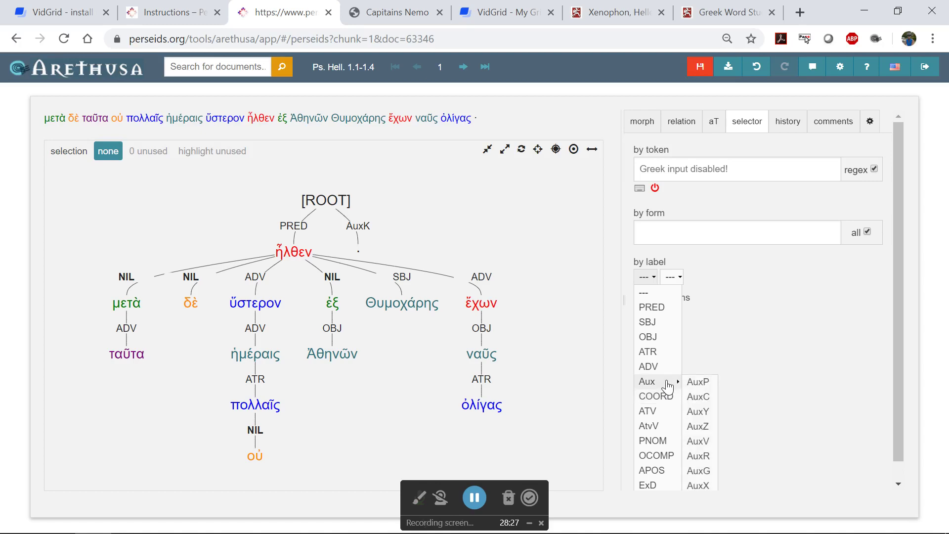
{"action": "left_click", "coordinate": [707, 386]}
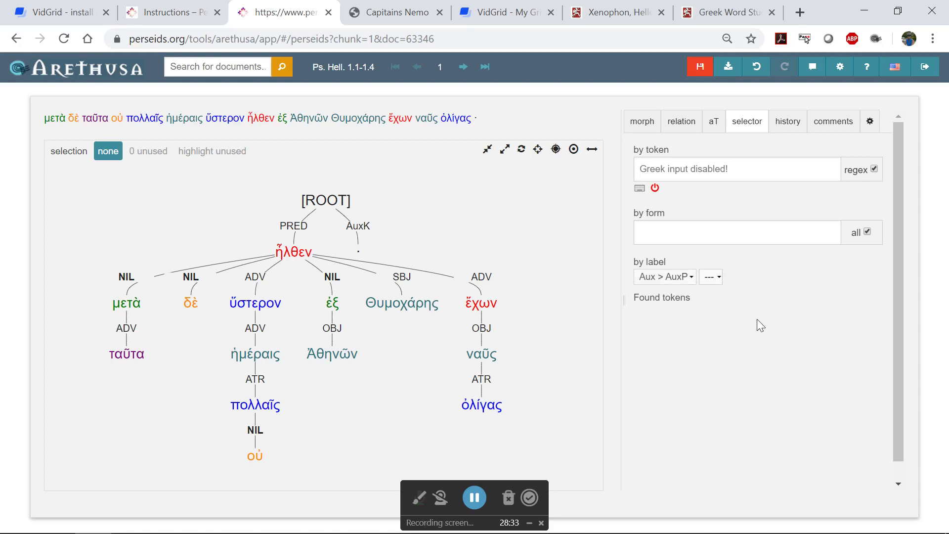
Change the selector's label search to OBJ without a suffix to highlight every matching token.
{"action": "left_click", "coordinate": [711, 277]}
{"action": "left_click", "coordinate": [691, 277]}
{"action": "left_click", "coordinate": [691, 278]}
{"action": "left_click", "coordinate": [691, 278]}
{"action": "left_click", "coordinate": [710, 277]}
{"action": "left_click", "coordinate": [691, 277]}
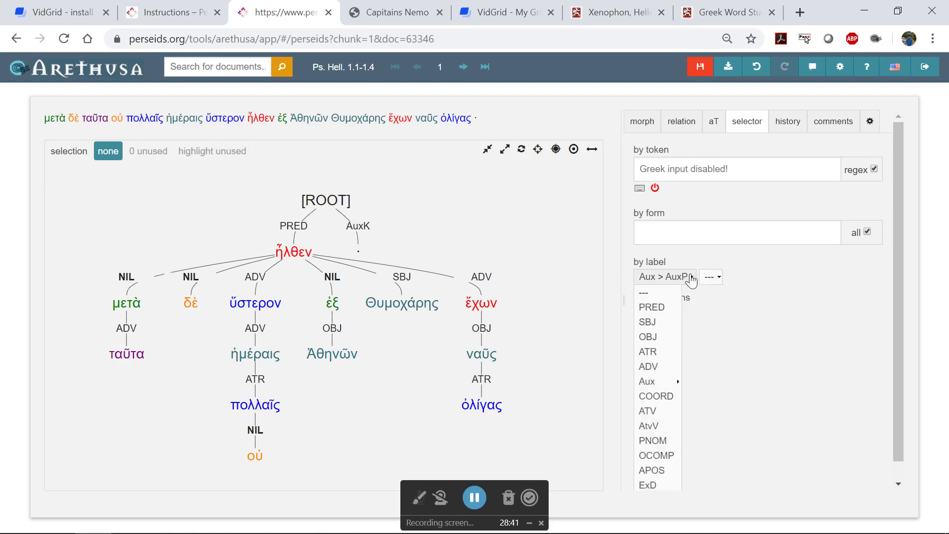
{"action": "left_click", "coordinate": [651, 336]}
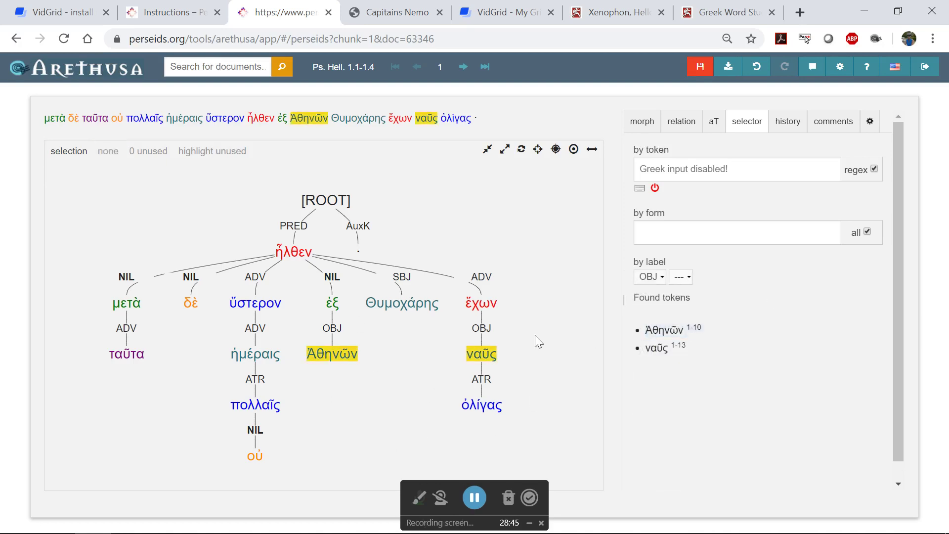
Select the prepositions μετὰ and ἐξ by searching for the form adp, and apply the relation AuxP to both at once.
{"action": "left_click", "coordinate": [668, 232]}
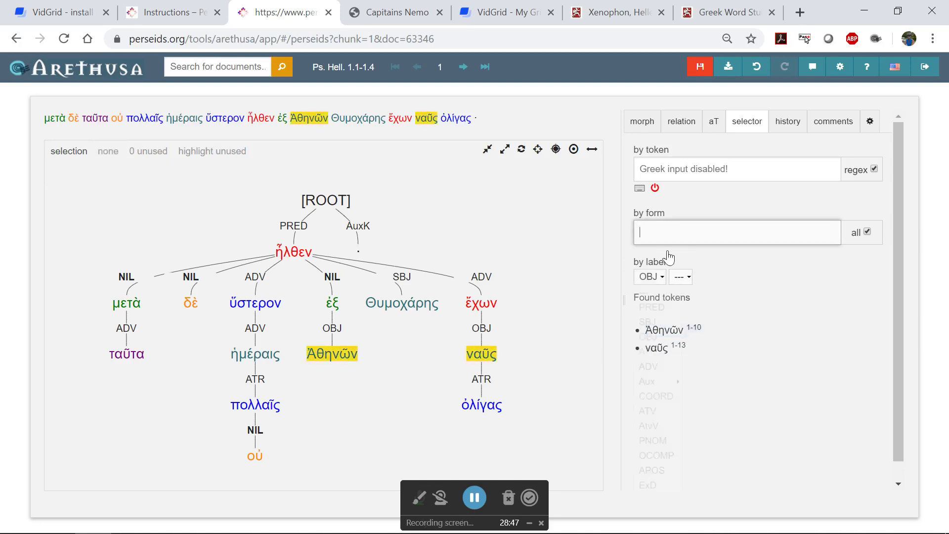
{"action": "type", "text": "adp"}
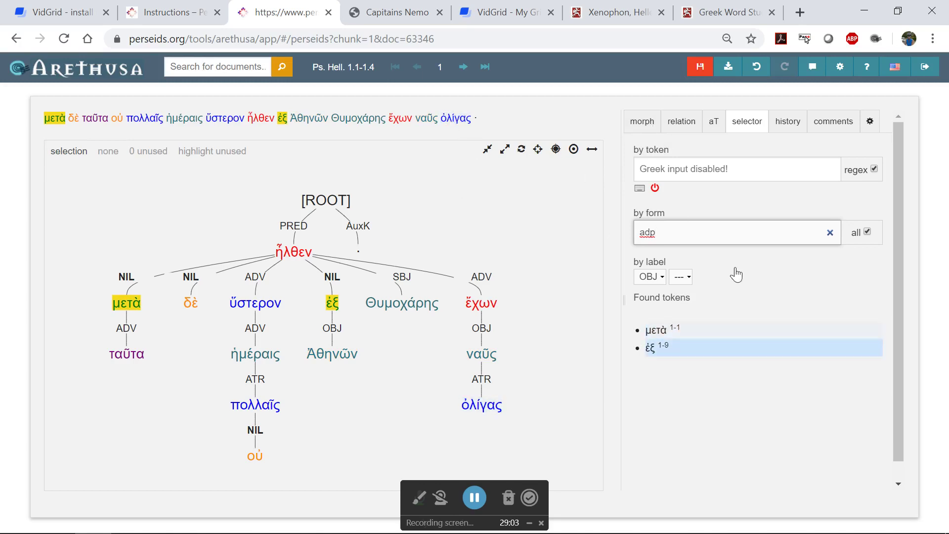
{"action": "left_click", "coordinate": [682, 122]}
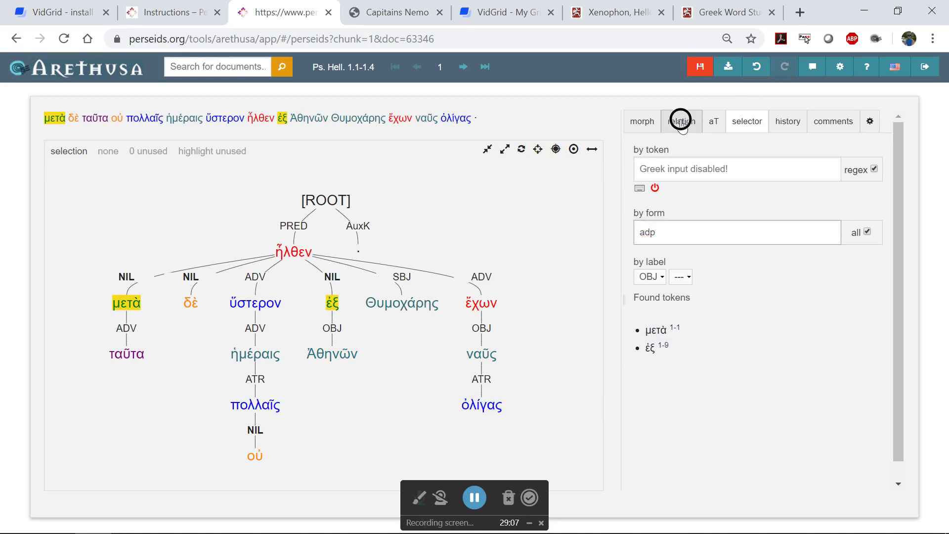
{"action": "left_click", "coordinate": [643, 189]}
{"action": "mouse_move", "coordinate": [658, 293]}
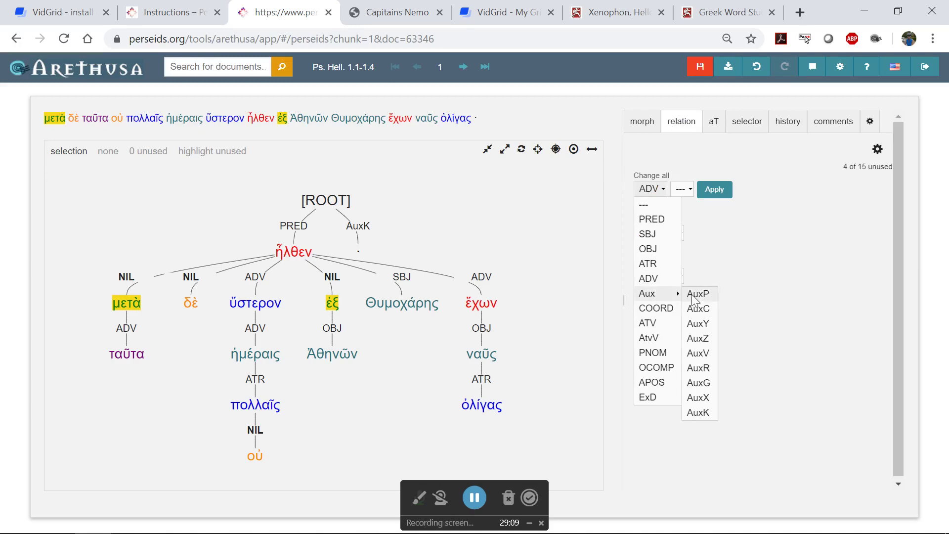
{"action": "left_click", "coordinate": [699, 293]}
{"action": "left_click", "coordinate": [745, 190]}
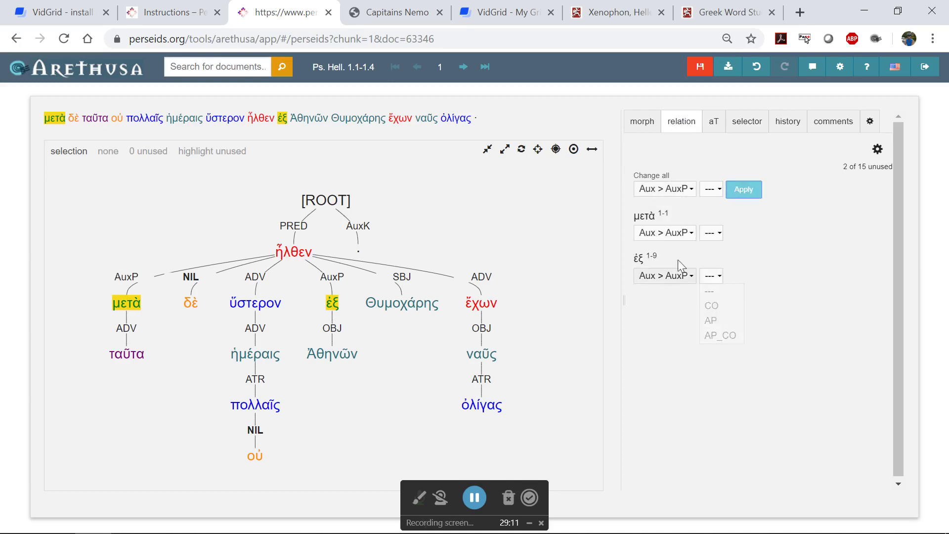
{"action": "left_click", "coordinate": [685, 189]}
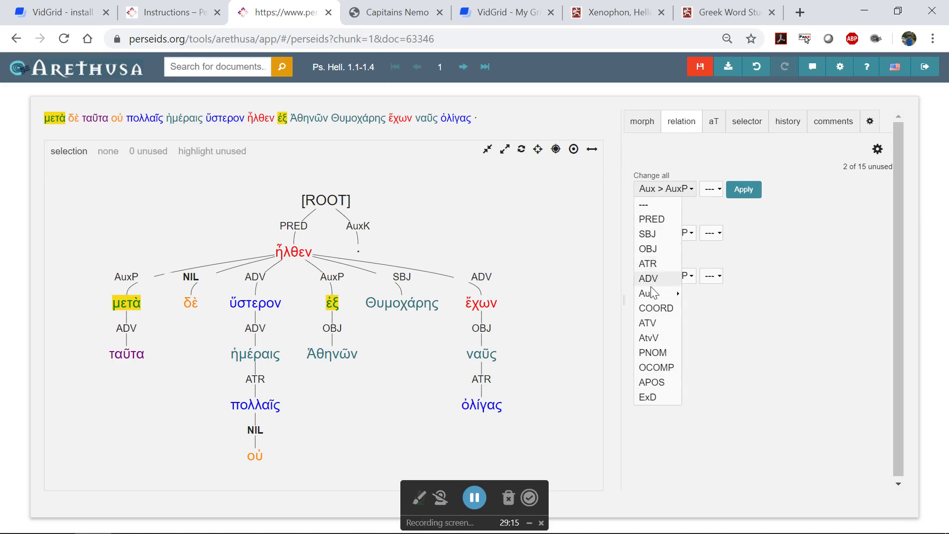
{"action": "mouse_move", "coordinate": [653, 297]}
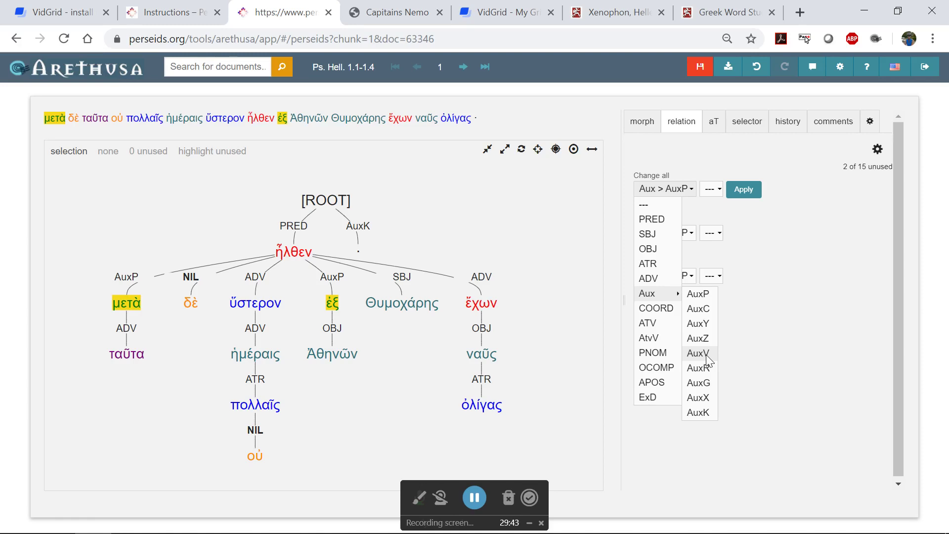
{"action": "left_click", "coordinate": [712, 276]}
{"action": "left_click", "coordinate": [683, 275]}
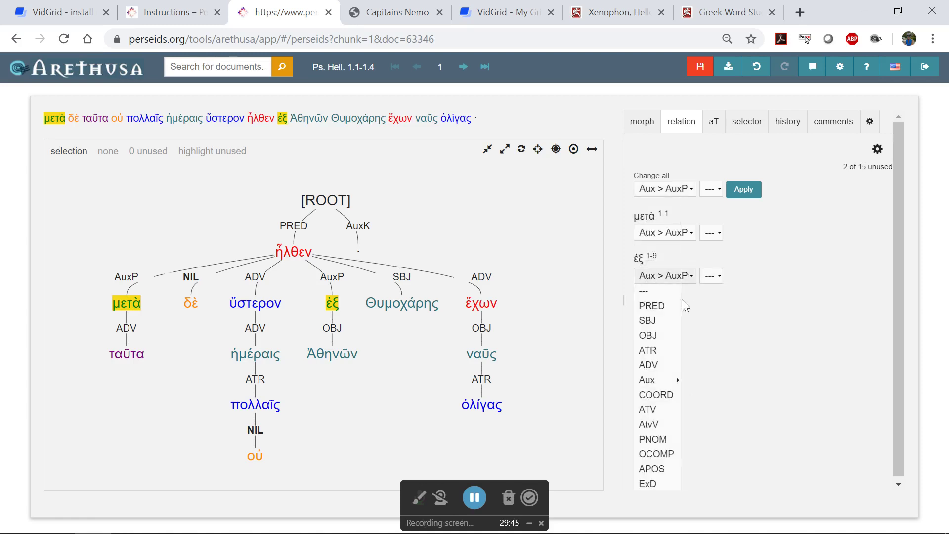
{"action": "left_click", "coordinate": [816, 339]}
Choose AuxY as the relation for bulk changes without applying it, and clear the selection of μετὰ and ἐξ.
{"action": "left_click", "coordinate": [665, 188]}
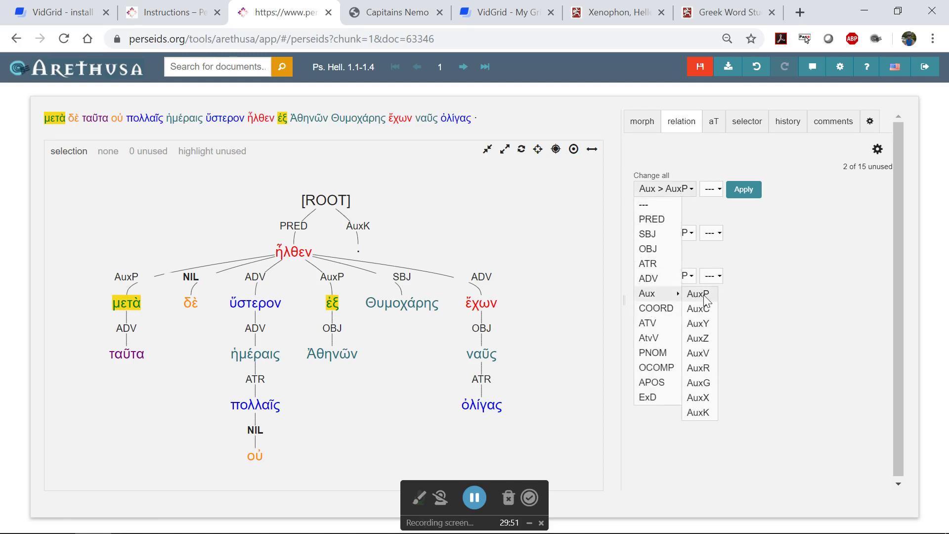
{"action": "left_click", "coordinate": [706, 324]}
{"action": "left_click", "coordinate": [195, 307]}
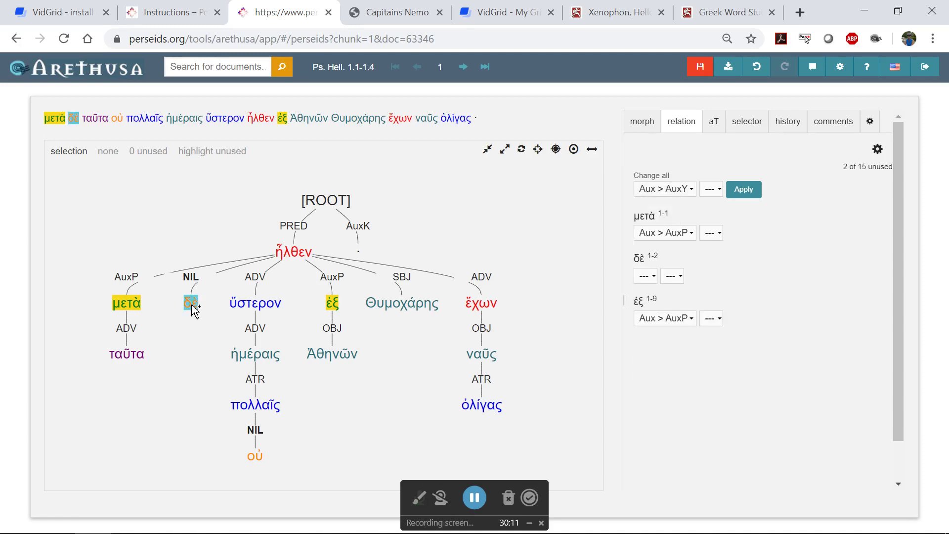
{"action": "key", "text": "Escape"}
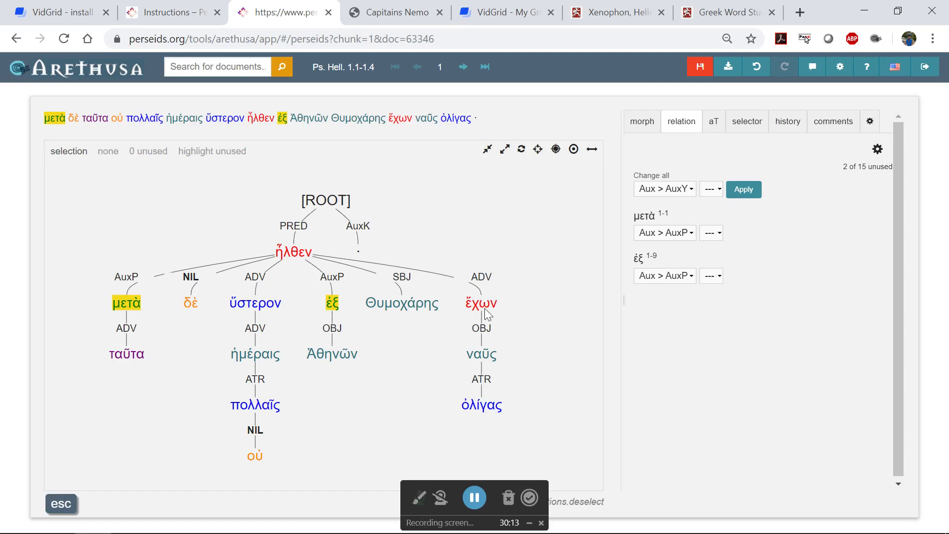
{"action": "key", "text": "Escape"}
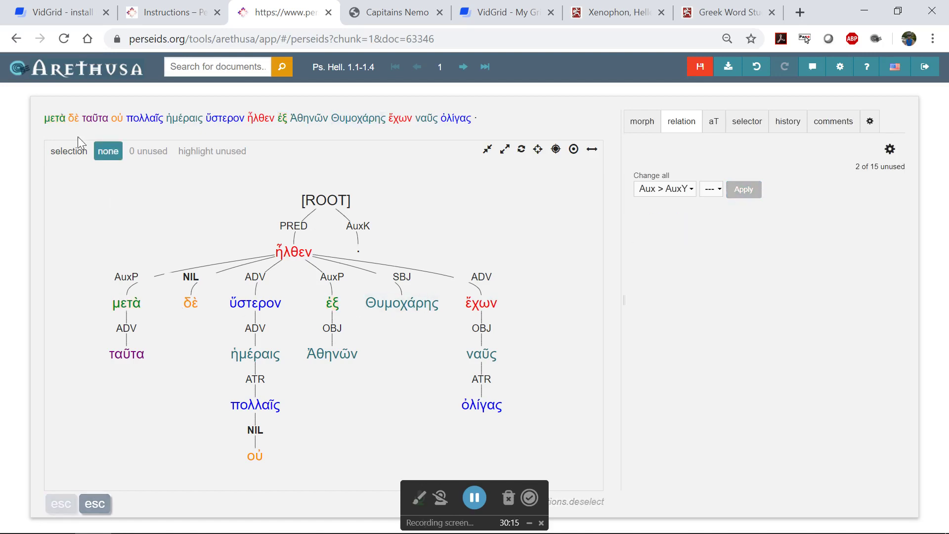
Set the relation of δὲ to AuxY directly in the tree and deselect the word.
{"action": "left_click", "coordinate": [191, 303]}
{"action": "left_click", "coordinate": [191, 302]}
{"action": "left_click", "coordinate": [195, 309]}
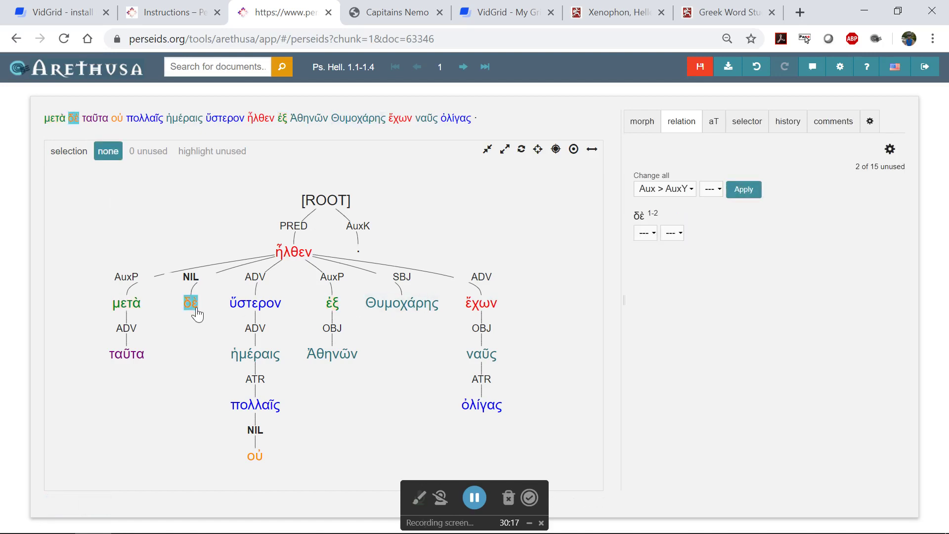
{"action": "right_click", "coordinate": [197, 314]}
{"action": "left_click", "coordinate": [271, 424]}
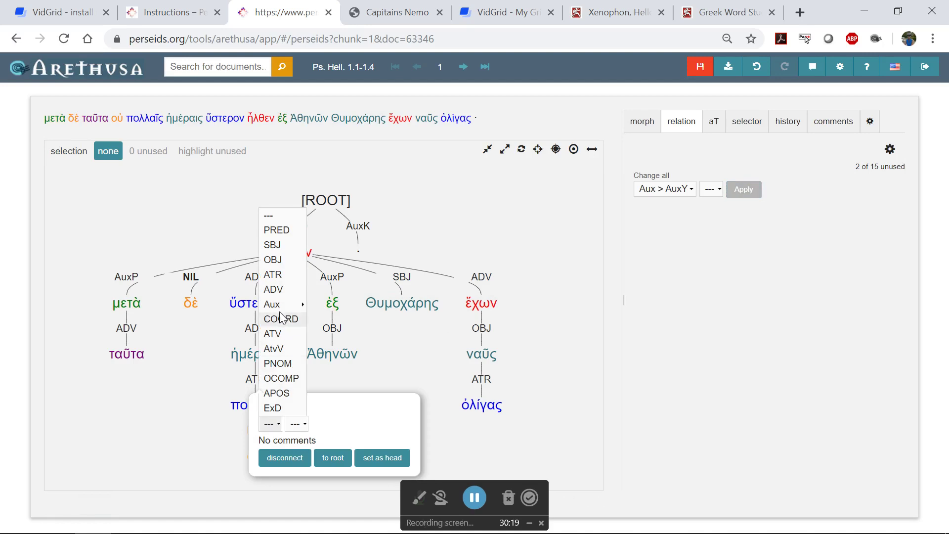
{"action": "mouse_move", "coordinate": [285, 304]}
{"action": "left_click", "coordinate": [332, 336]}
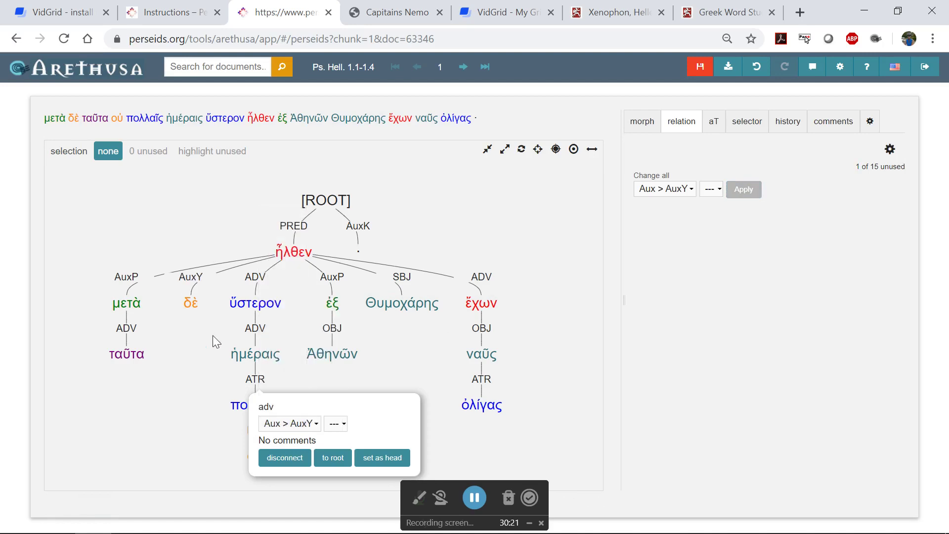
{"action": "left_click", "coordinate": [190, 302]}
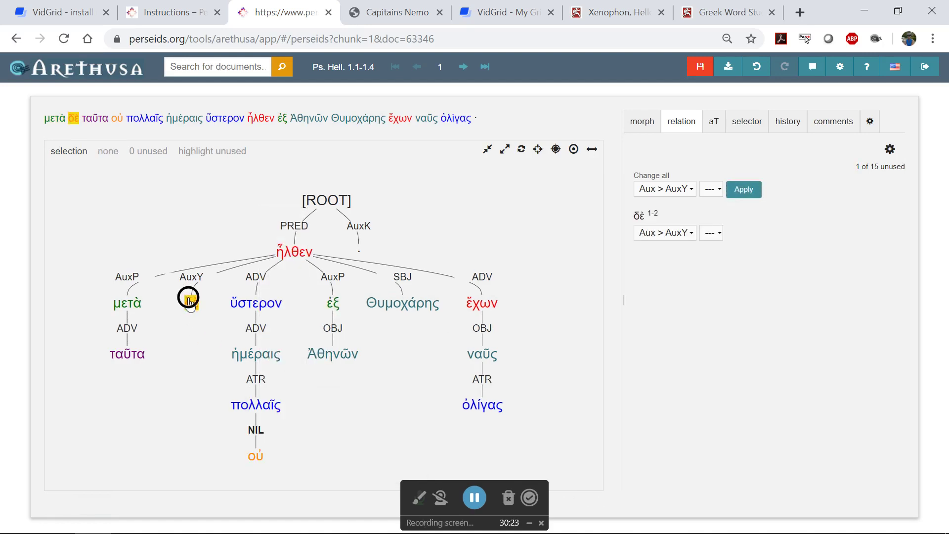
{"action": "left_click", "coordinate": [189, 301]}
Set the relation of οὐ, below πολλαῖς, to AuxZ directly in the tree.
{"action": "left_click_drag", "start_coordinate": [294, 450], "coordinate": [293, 348]}
{"action": "left_click", "coordinate": [255, 352]}
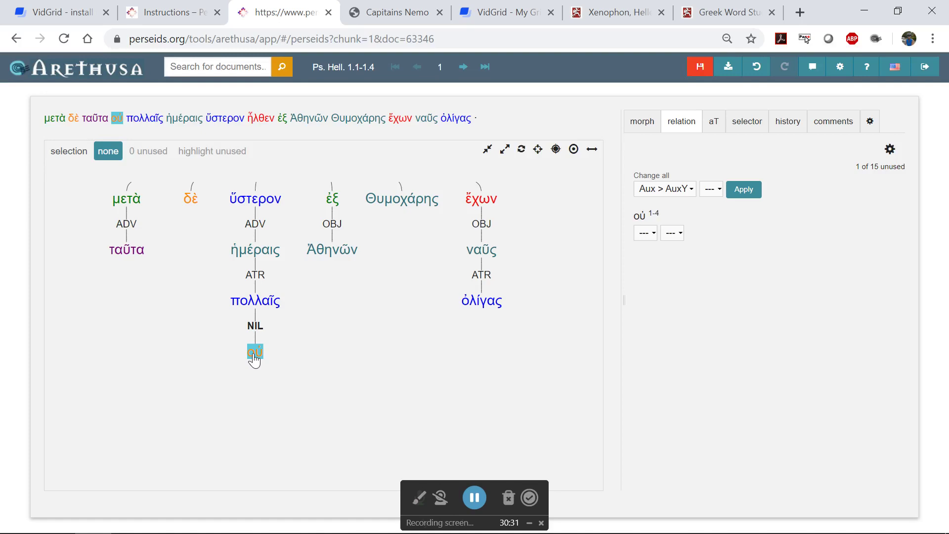
{"action": "left_click", "coordinate": [254, 355]}
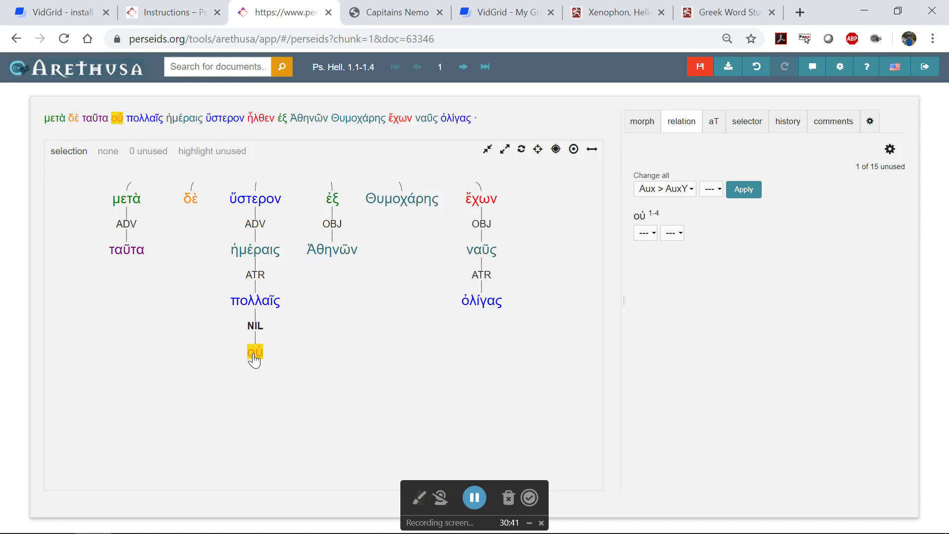
{"action": "right_click", "coordinate": [254, 361]}
{"action": "left_click", "coordinate": [356, 488]}
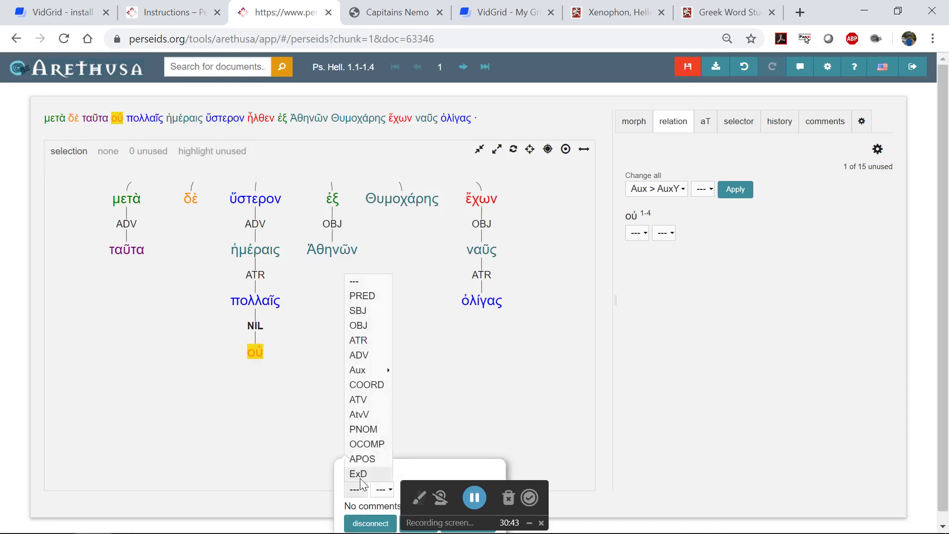
{"action": "mouse_move", "coordinate": [369, 370]}
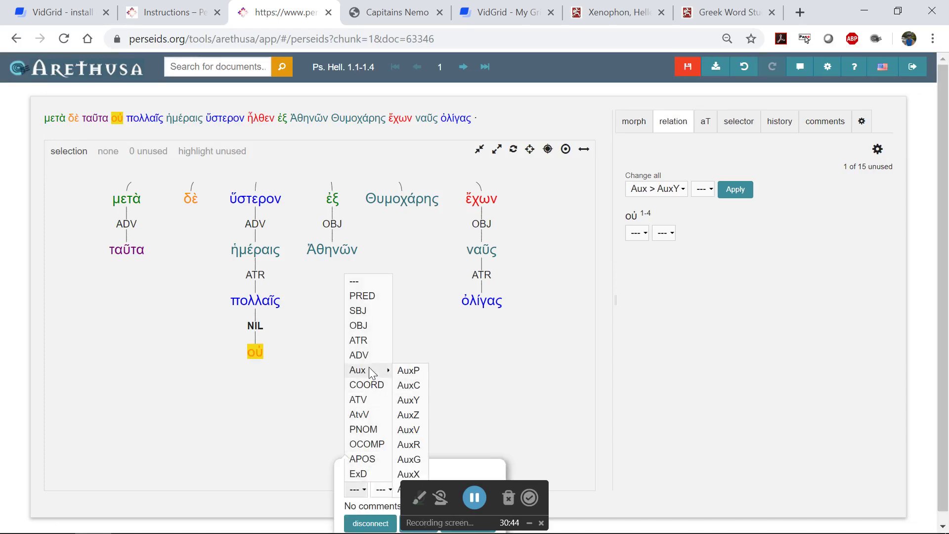
{"action": "left_click", "coordinate": [425, 414]}
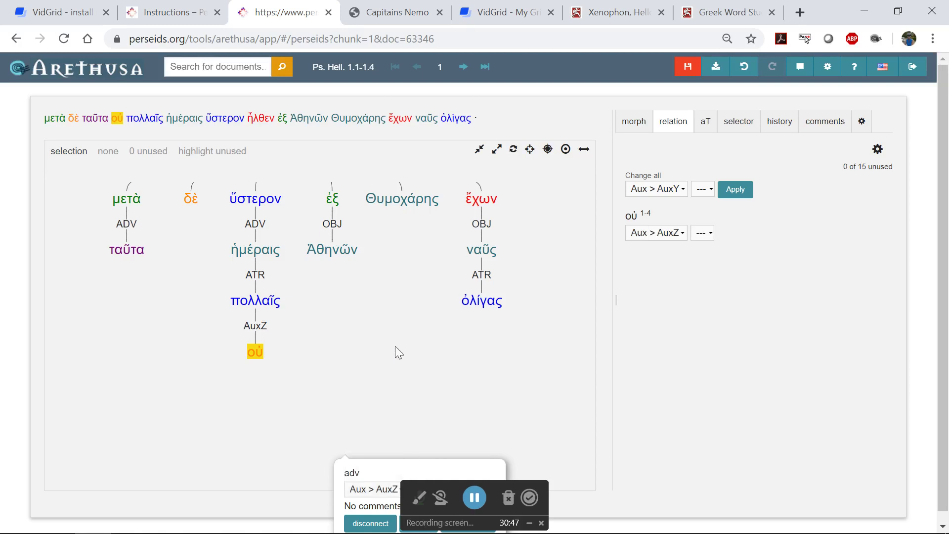
{"action": "left_click", "coordinate": [666, 235]}
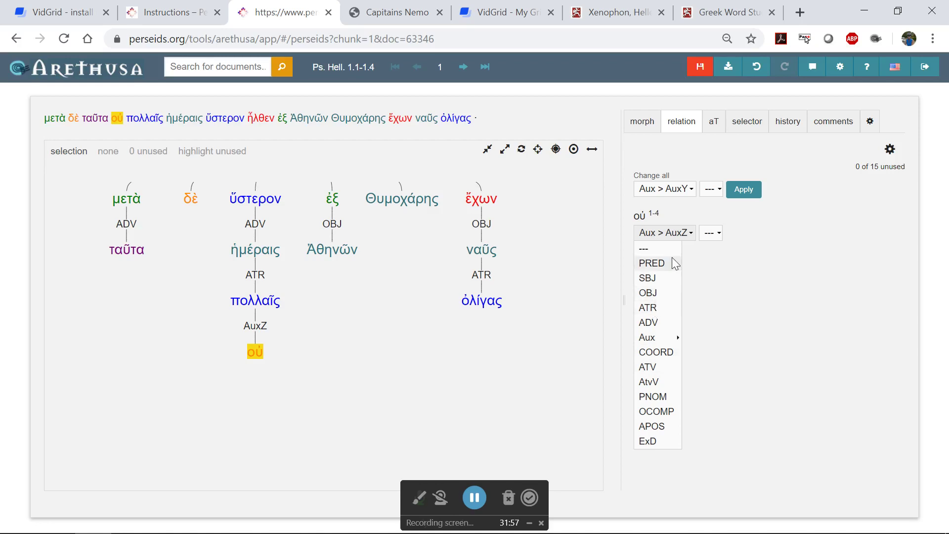
{"action": "left_click", "coordinate": [668, 235]}
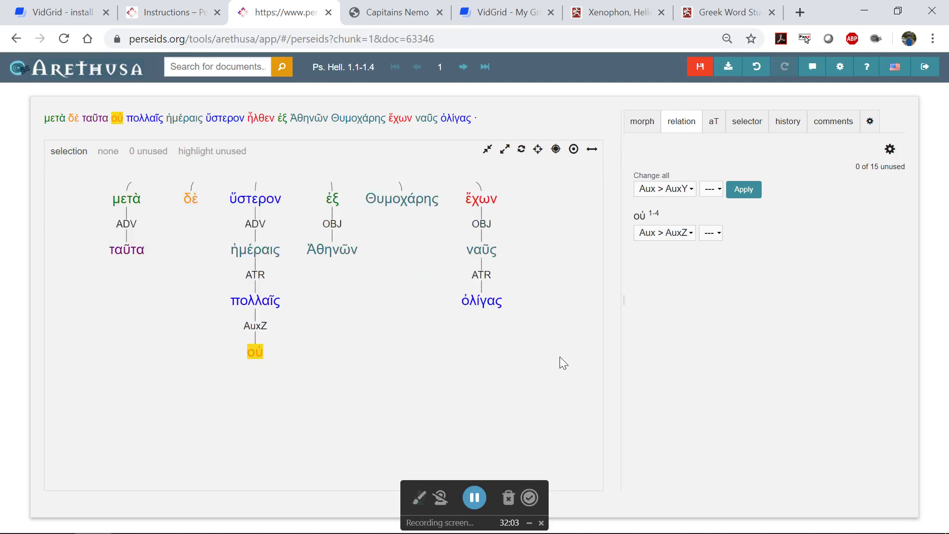
{"action": "left_click_drag", "start_coordinate": [572, 260], "coordinate": [600, 345]}
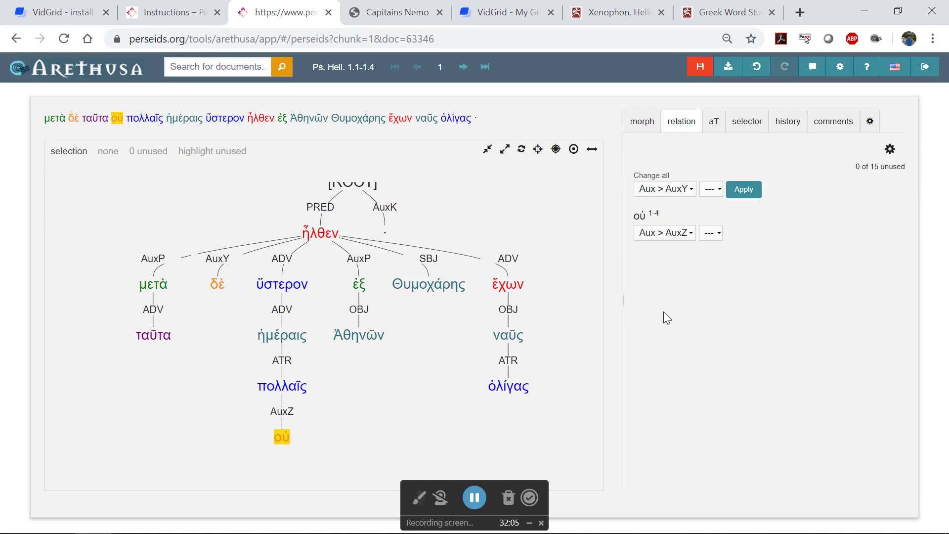
Save the annotated tree and exit Arethusa to the treebank's sentence list in Perseids.
{"action": "left_click", "coordinate": [701, 71]}
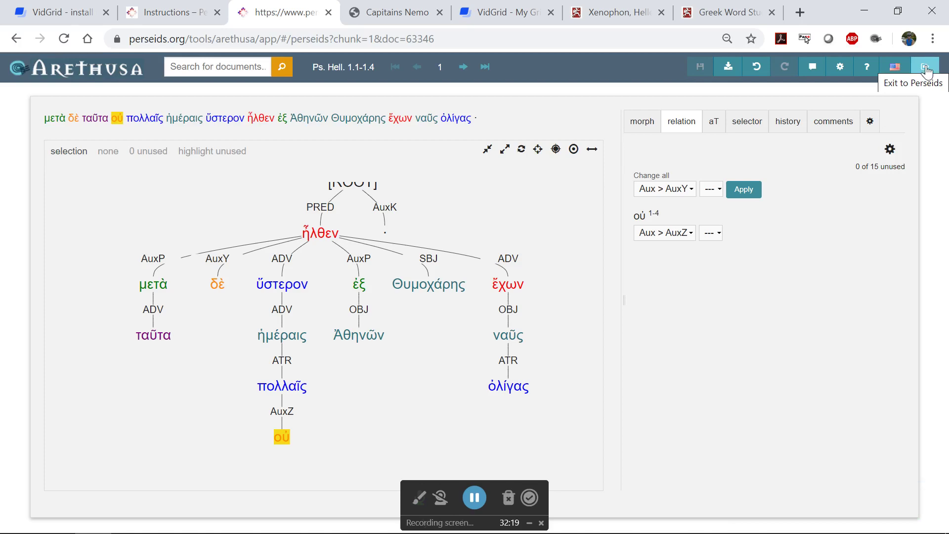
{"action": "left_click", "coordinate": [926, 71]}
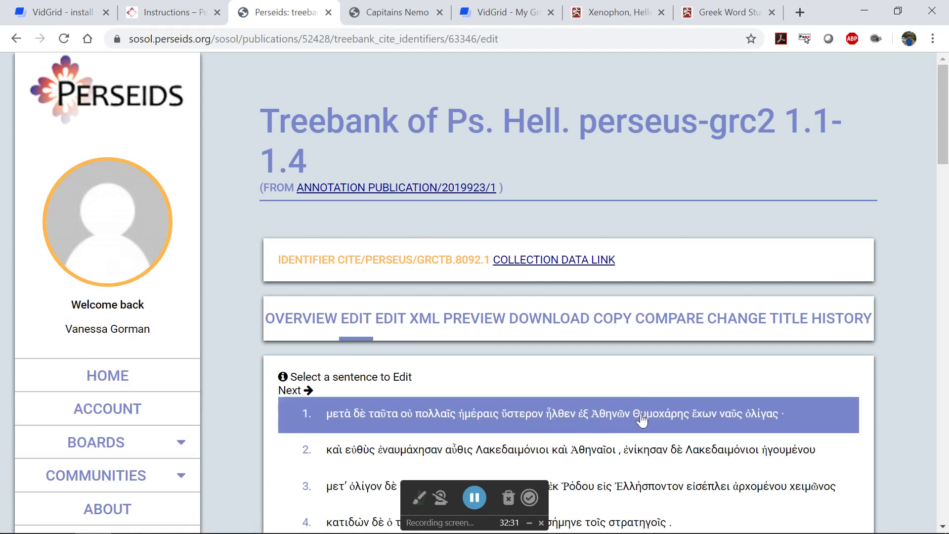
{"action": "scroll", "coordinate": [594, 438], "scroll_direction": "down", "scroll_amount": 3}
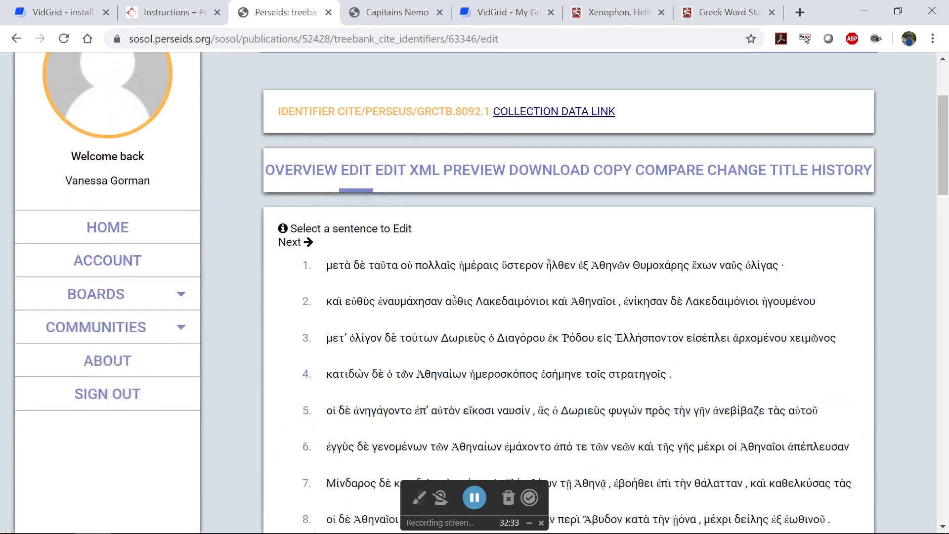
{"action": "scroll", "coordinate": [507, 304], "scroll_direction": "up", "scroll_amount": 3}
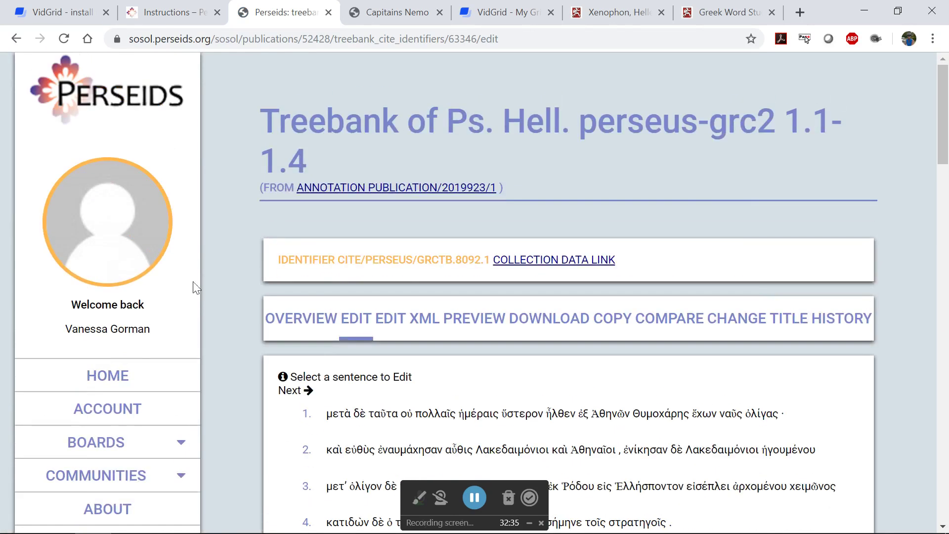